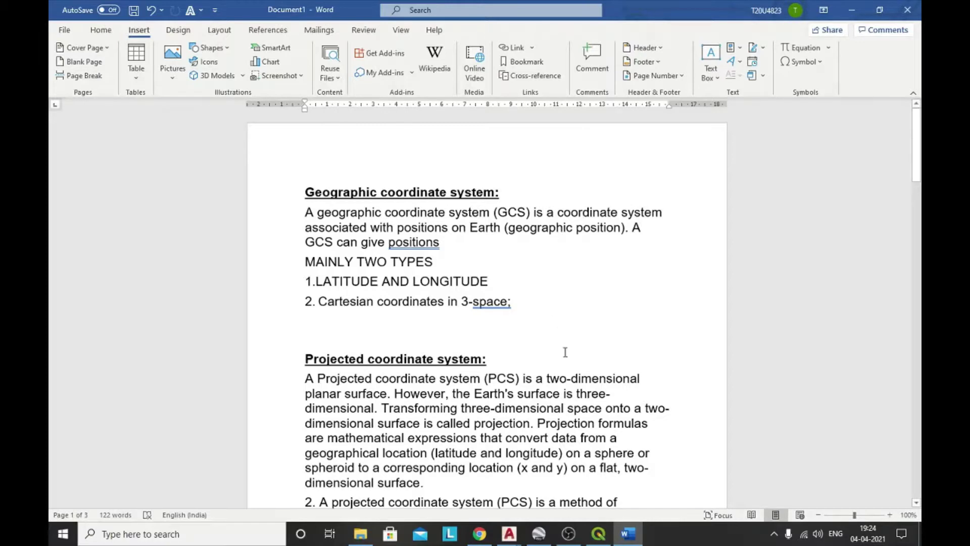
- Switch to Google Earth Pro and examine the latitude and longitude grid on the whole globe and over the eastern Pacific
{"action": "mouse_move", "coordinate": [538, 540]}
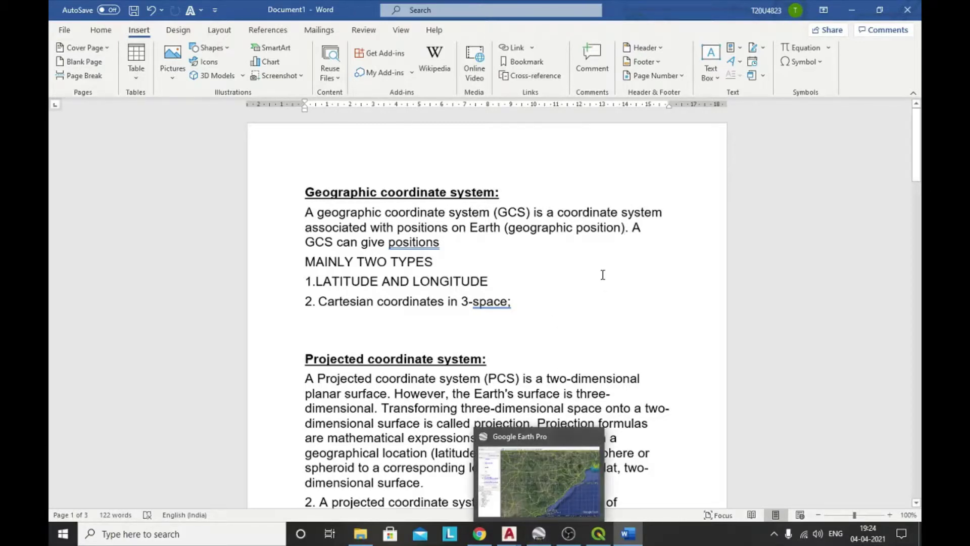
{"action": "key", "text": "alt+Tab"}
{"action": "scroll", "coordinate": [636, 265], "scroll_direction": "down", "scroll_amount": 5}
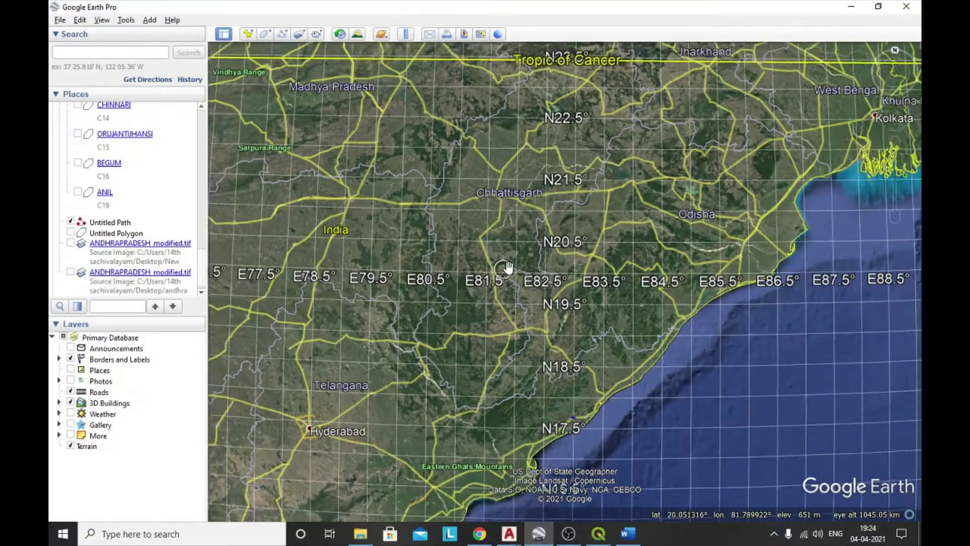
{"action": "scroll", "coordinate": [636, 265], "scroll_direction": "down", "scroll_amount": 5}
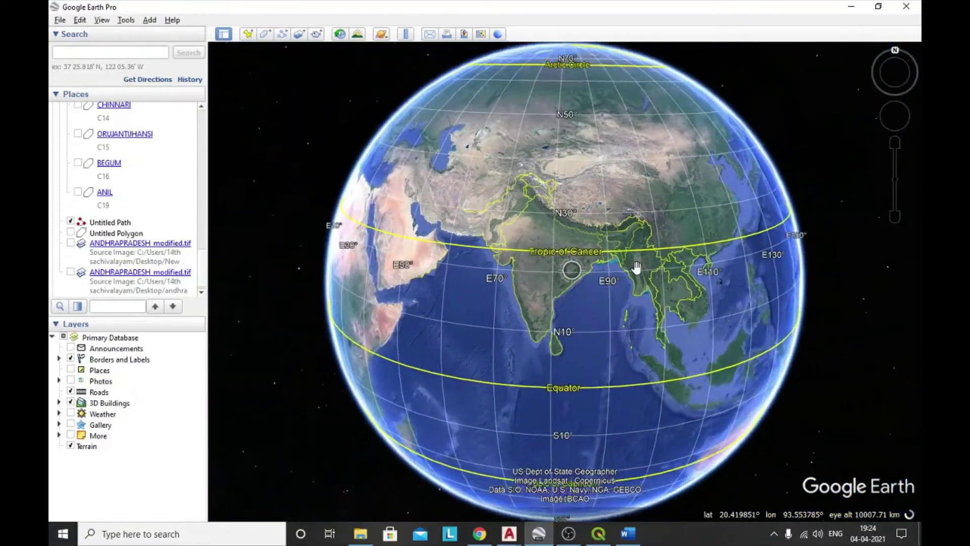
{"action": "left_click_drag", "start_coordinate": [550, 326], "coordinate": [566, 164]}
{"action": "scroll", "coordinate": [526, 275], "scroll_direction": "down", "scroll_amount": 5}
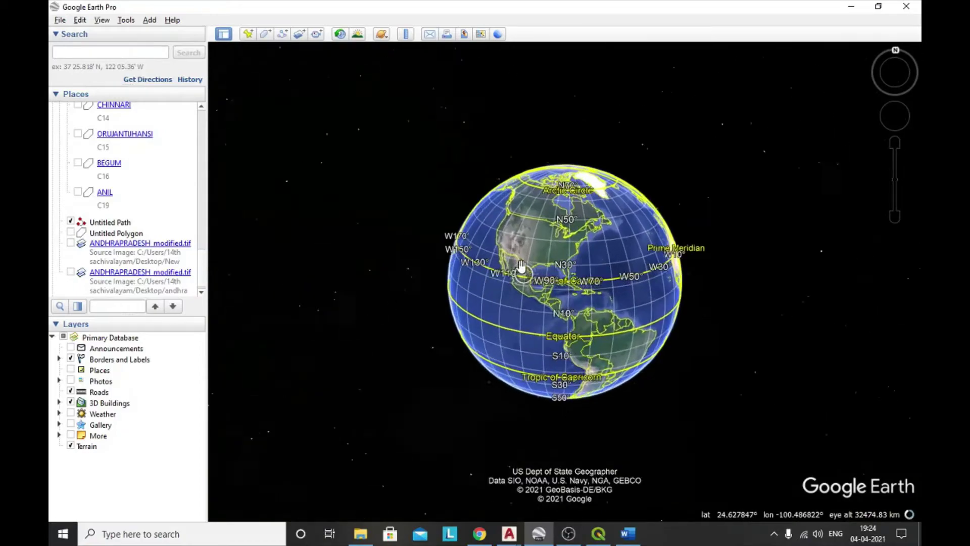
{"action": "left_click_drag", "start_coordinate": [574, 244], "coordinate": [476, 253]}
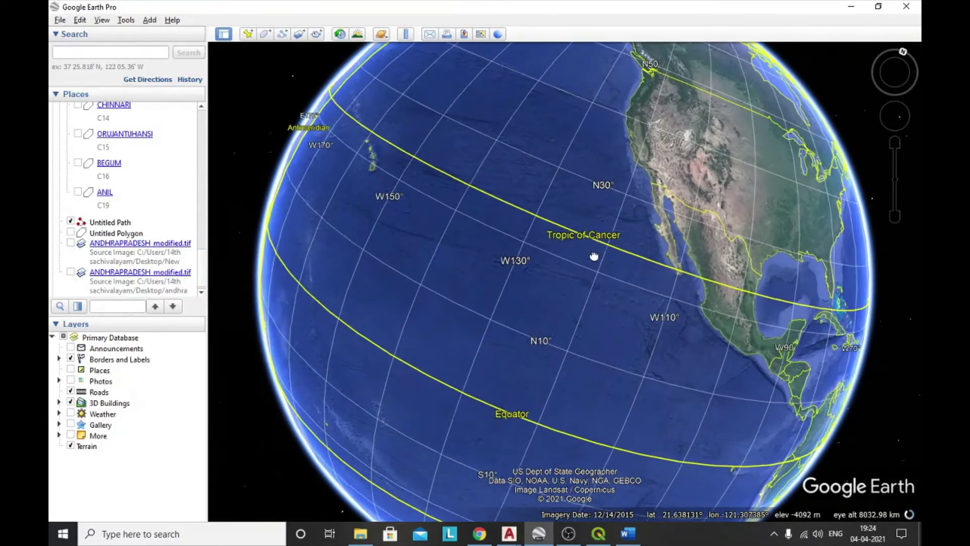
{"action": "scroll", "coordinate": [434, 293], "scroll_direction": "down", "scroll_amount": 4}
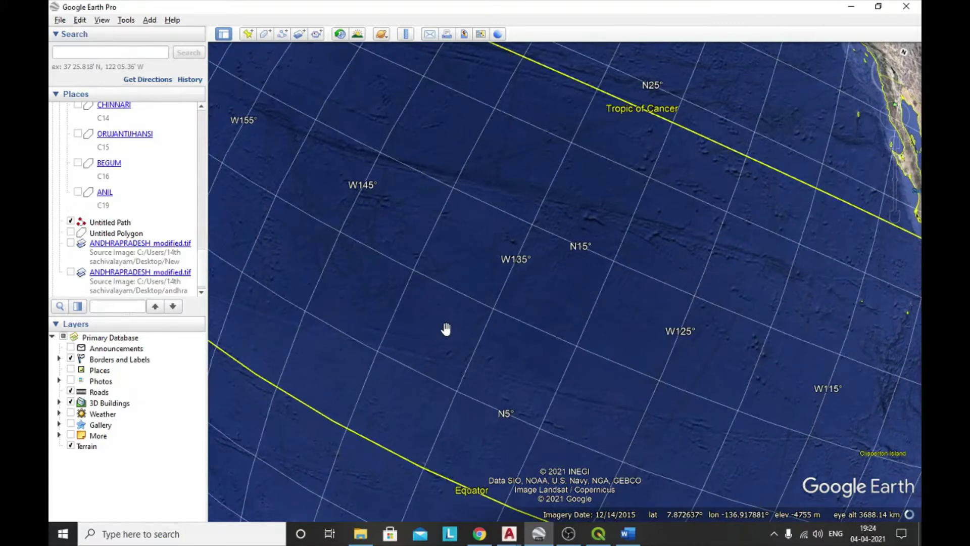
{"action": "scroll", "coordinate": [446, 329], "scroll_direction": "up", "scroll_amount": 2}
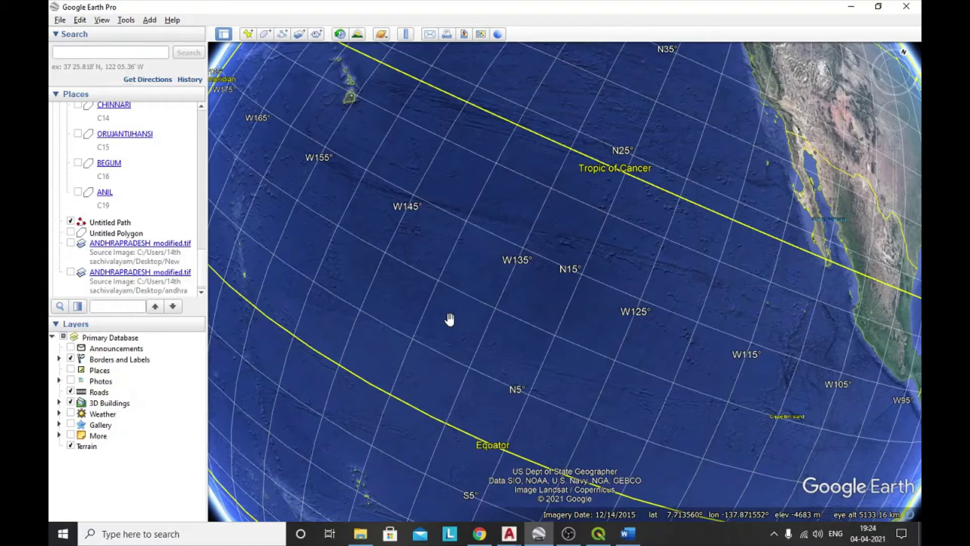
- Examine the meridians from North America across to where the Prime Meridian meets the Tropic of Cancer in Africa
{"action": "left_click_drag", "start_coordinate": [494, 235], "coordinate": [268, 340]}
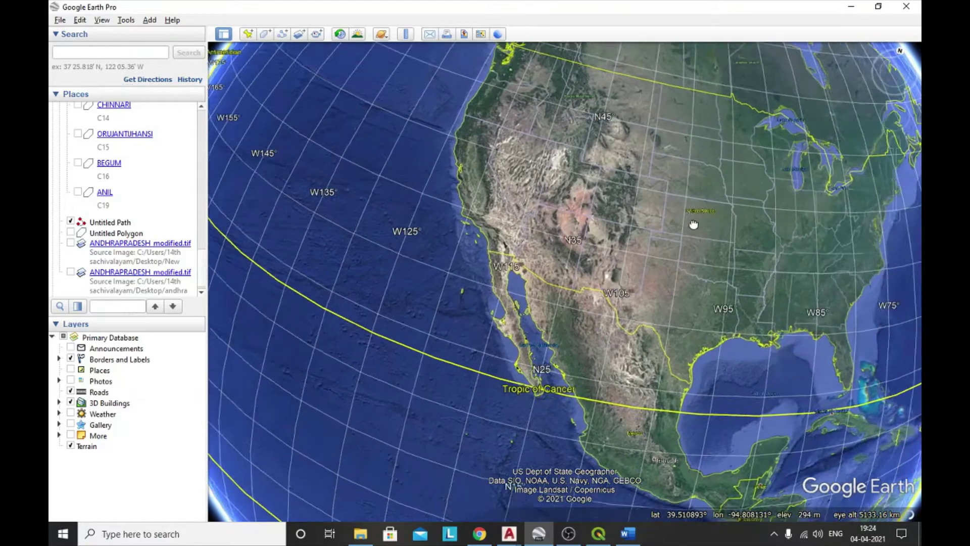
{"action": "left_click_drag", "start_coordinate": [692, 223], "coordinate": [506, 223]}
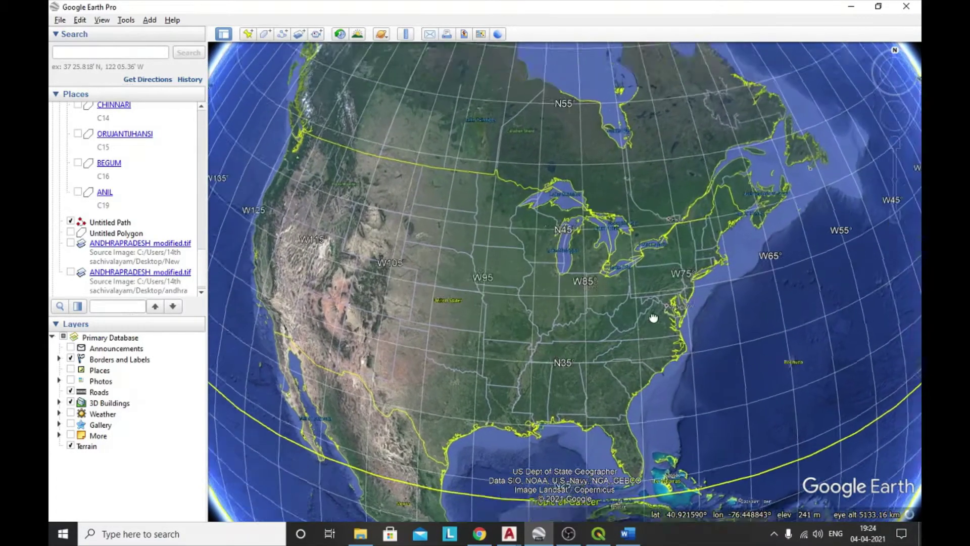
{"action": "left_click_drag", "start_coordinate": [653, 317], "coordinate": [552, 264]}
{"action": "left_click_drag", "start_coordinate": [666, 186], "coordinate": [469, 202]}
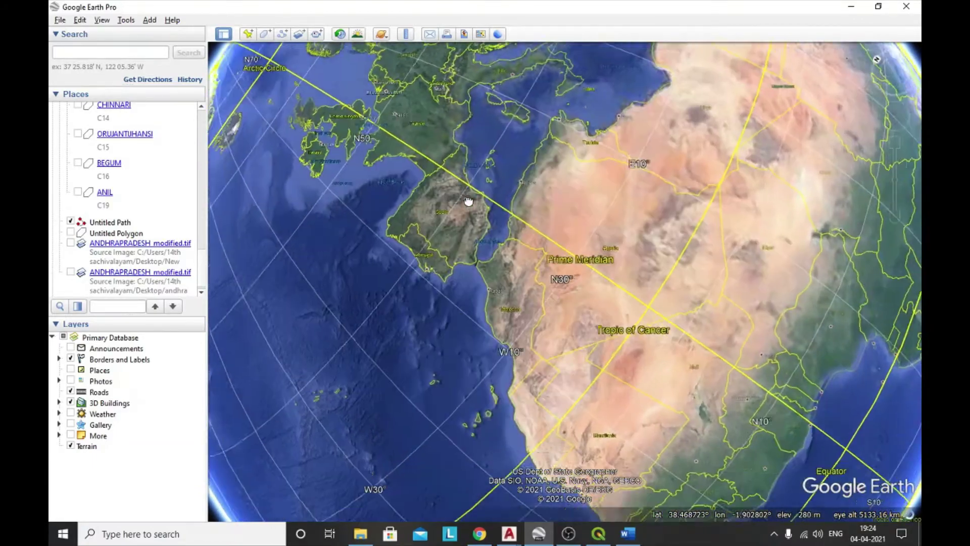
{"action": "scroll", "coordinate": [480, 202], "scroll_direction": "up", "scroll_amount": 5}
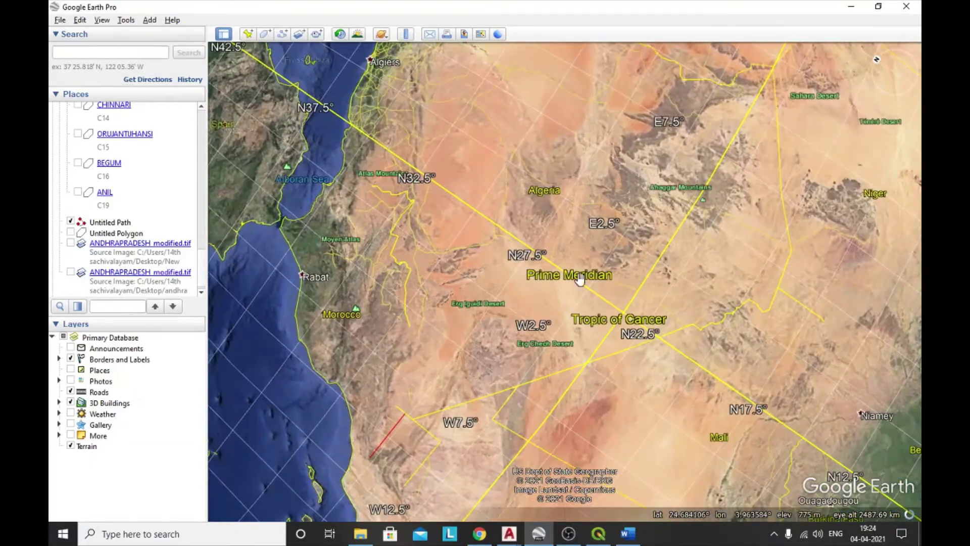
{"action": "scroll", "coordinate": [579, 279], "scroll_direction": "down", "scroll_amount": 4}
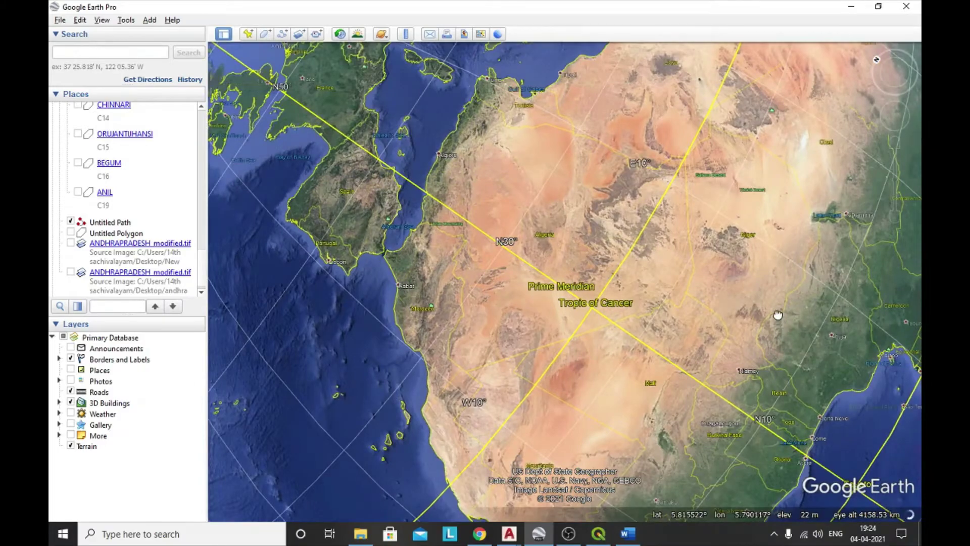
- Examine the Tropic of Capricorn across southern Africa and its crossing with the Prime Meridian in the South Atlantic
{"action": "left_click_drag", "start_coordinate": [778, 315], "coordinate": [588, 175]}
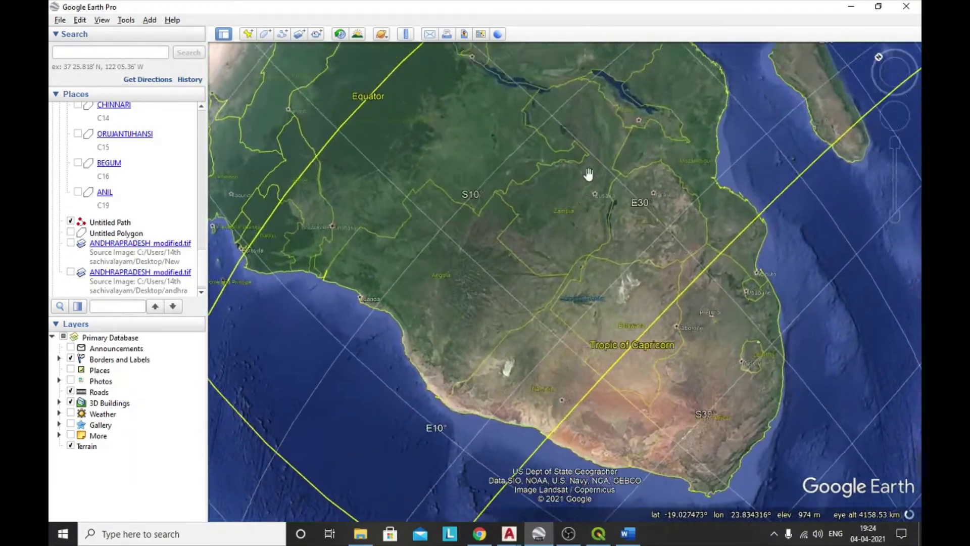
{"action": "scroll", "coordinate": [588, 174], "scroll_direction": "up", "scroll_amount": 3}
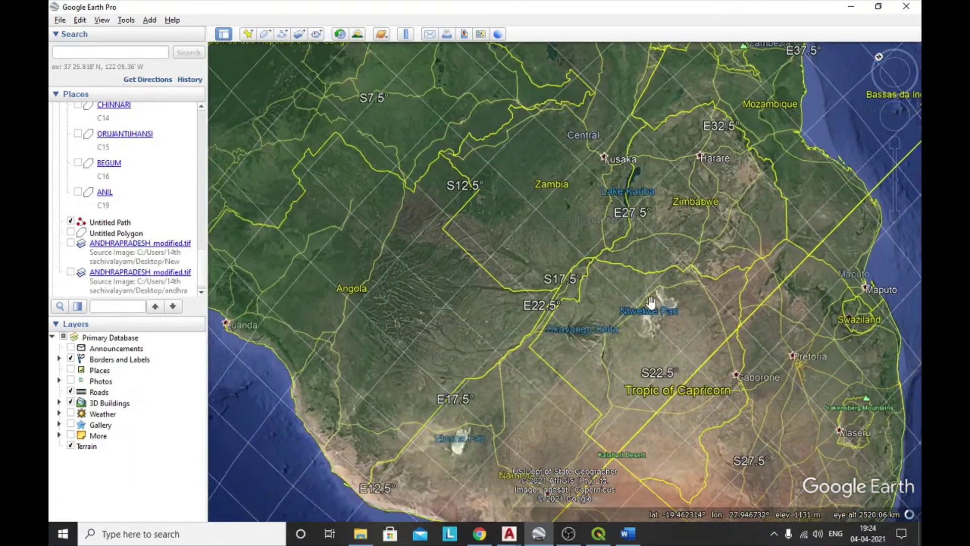
{"action": "scroll", "coordinate": [651, 302], "scroll_direction": "down", "scroll_amount": 4}
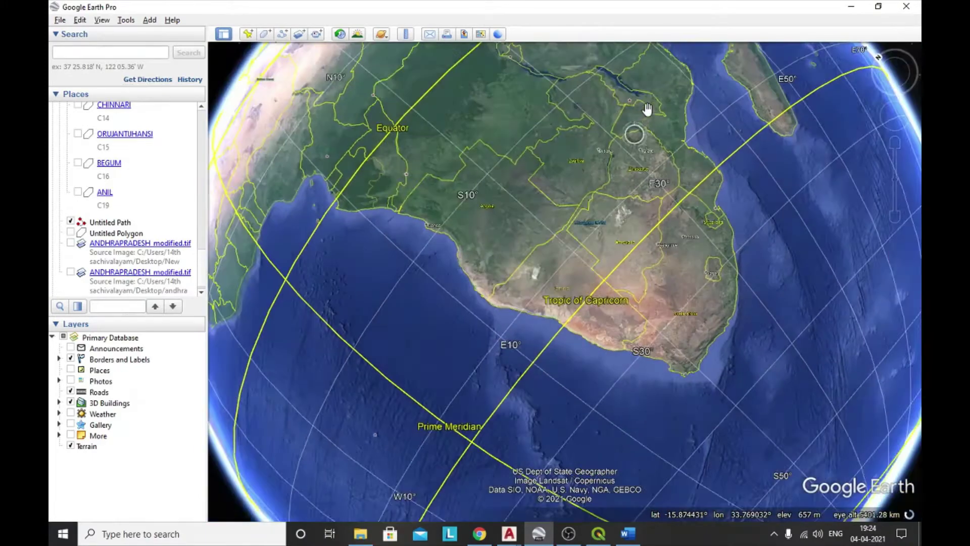
{"action": "scroll", "coordinate": [632, 158], "scroll_direction": "down", "scroll_amount": 2}
{"action": "left_click_drag", "start_coordinate": [614, 243], "coordinate": [714, 102]}
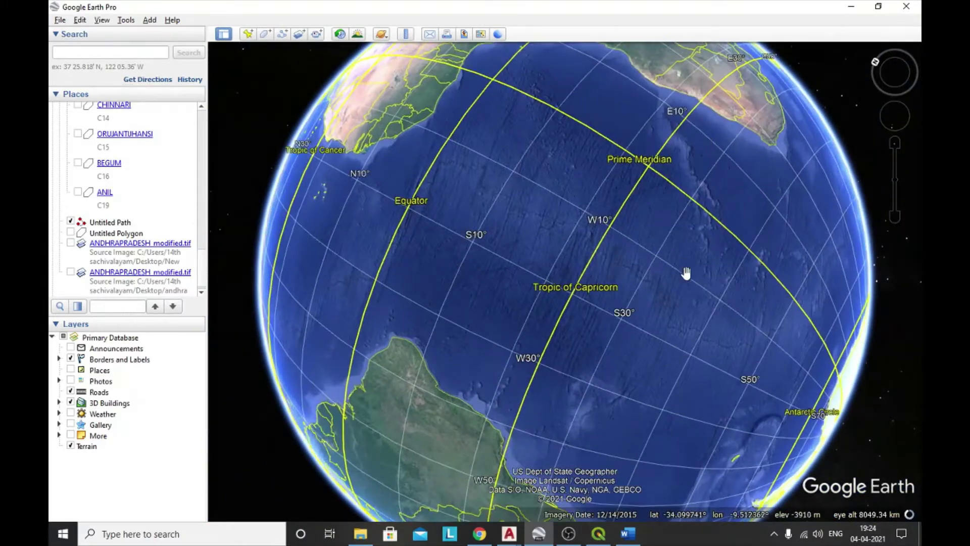
- Examine the parallels over Asia and the Indian Ocean, including the Arctic Circle, Tropic of Cancer and Equator
{"action": "left_click_drag", "start_coordinate": [706, 159], "coordinate": [539, 169]}
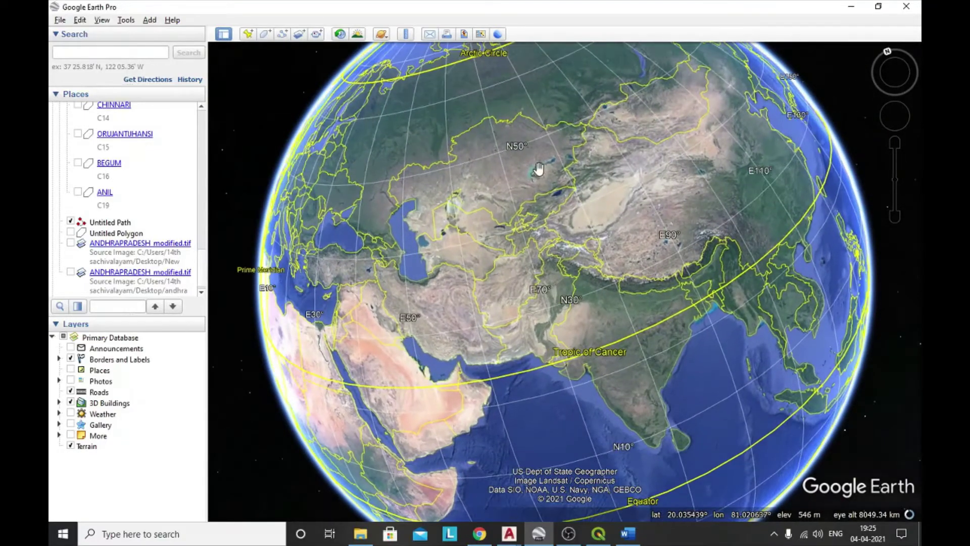
{"action": "left_click_drag", "start_coordinate": [401, 158], "coordinate": [502, 177]}
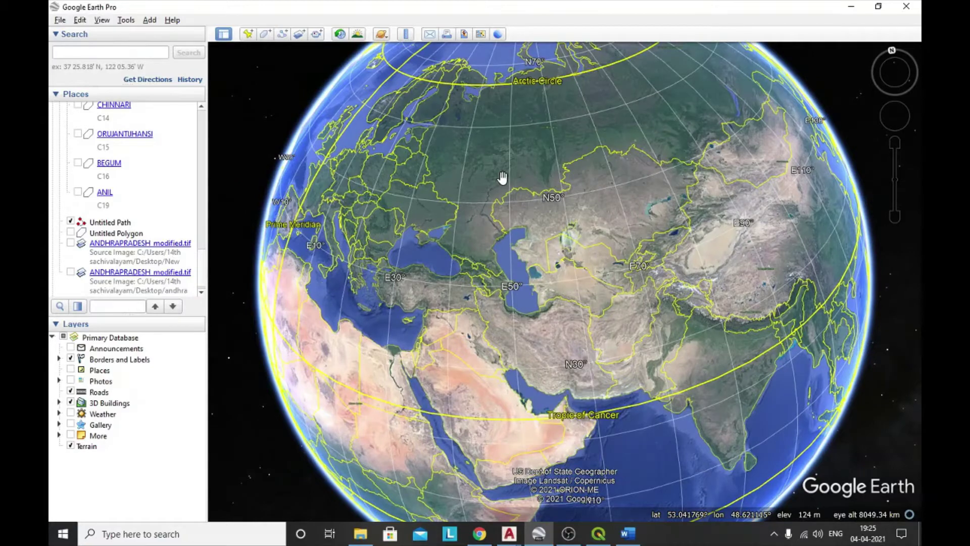
{"action": "left_click_drag", "start_coordinate": [501, 173], "coordinate": [533, 127]}
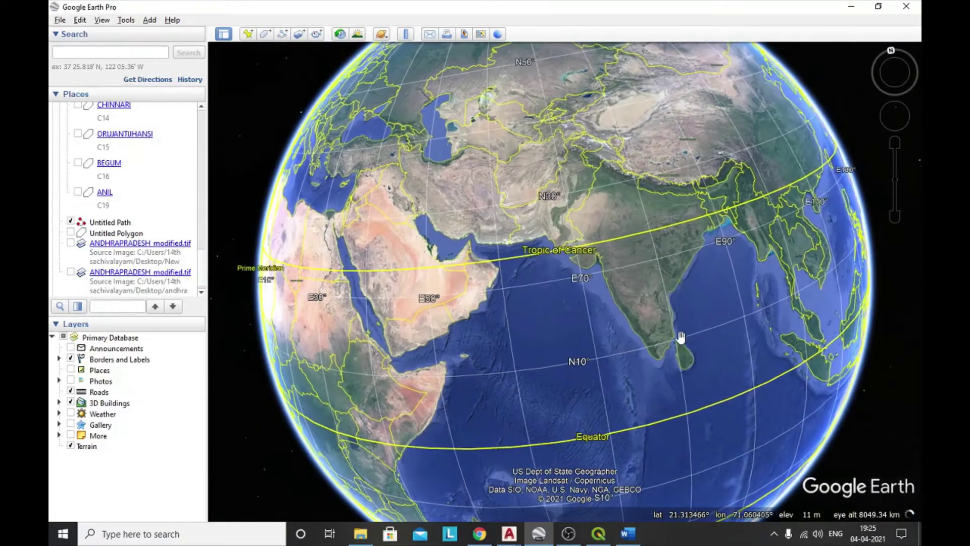
{"action": "left_click_drag", "start_coordinate": [680, 337], "coordinate": [530, 260]}
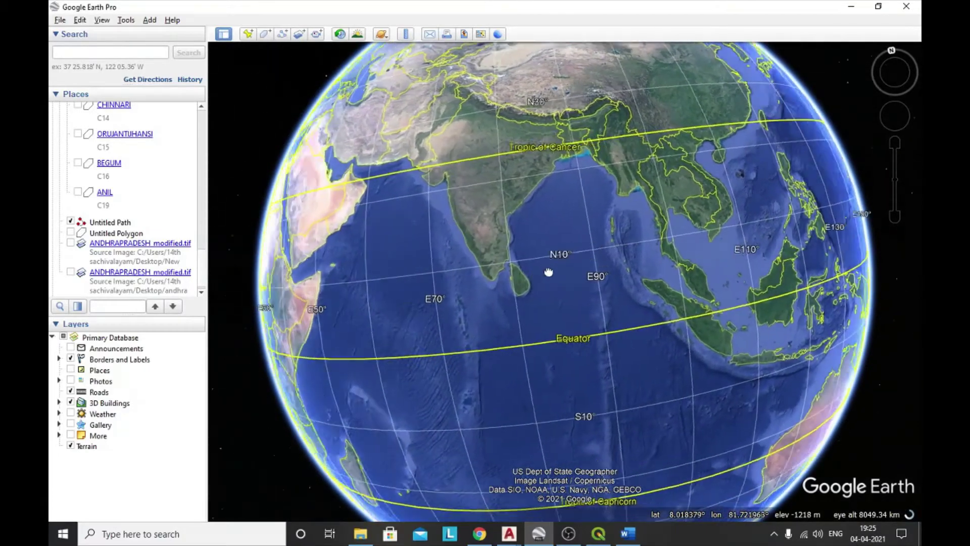
{"action": "left_click_drag", "start_coordinate": [336, 374], "coordinate": [320, 317]}
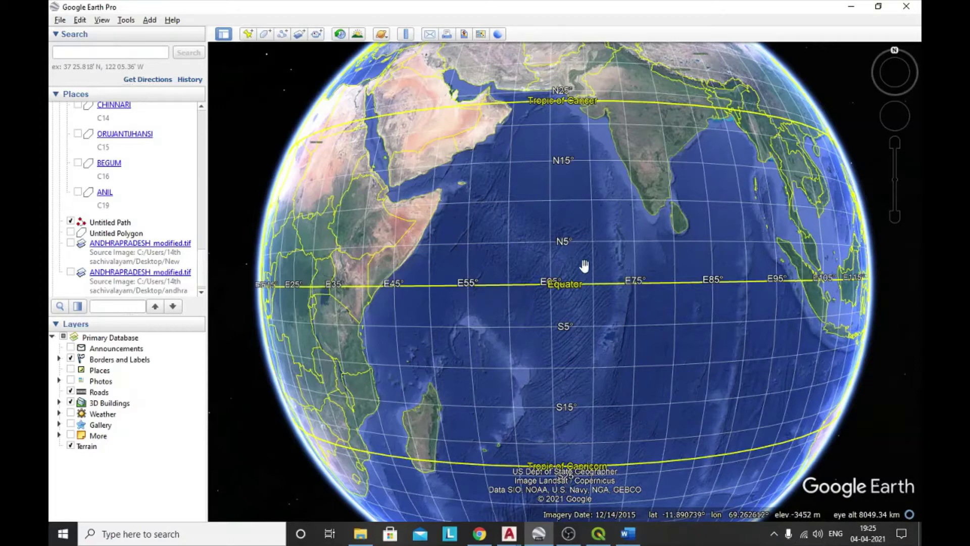
{"action": "left_click_drag", "start_coordinate": [580, 158], "coordinate": [584, 108]}
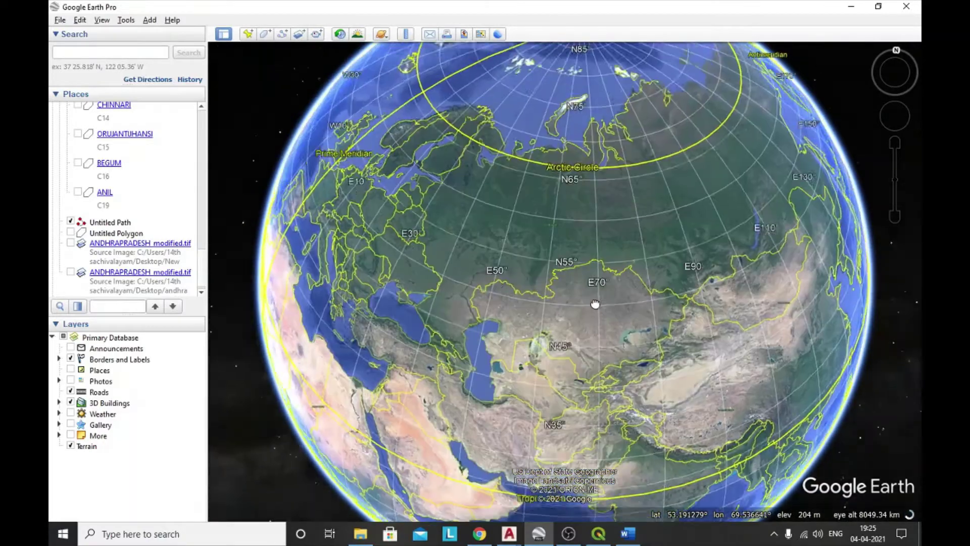
- Examine where the meridians converge at the North Pole and follow them south through Asia to the Equator
{"action": "scroll", "coordinate": [590, 100], "scroll_direction": "up", "scroll_amount": 3}
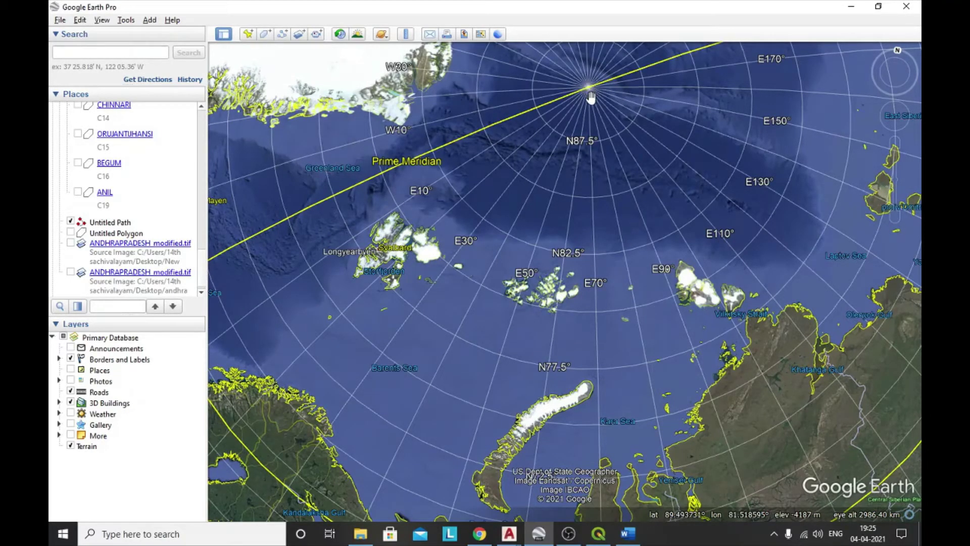
{"action": "left_click_drag", "start_coordinate": [601, 269], "coordinate": [607, 178]}
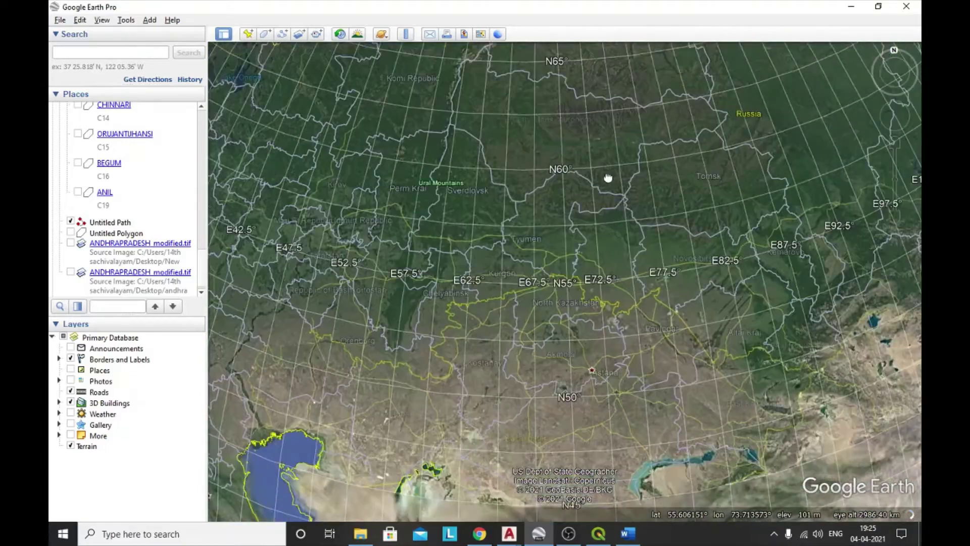
{"action": "left_click_drag", "start_coordinate": [596, 357], "coordinate": [596, 191]}
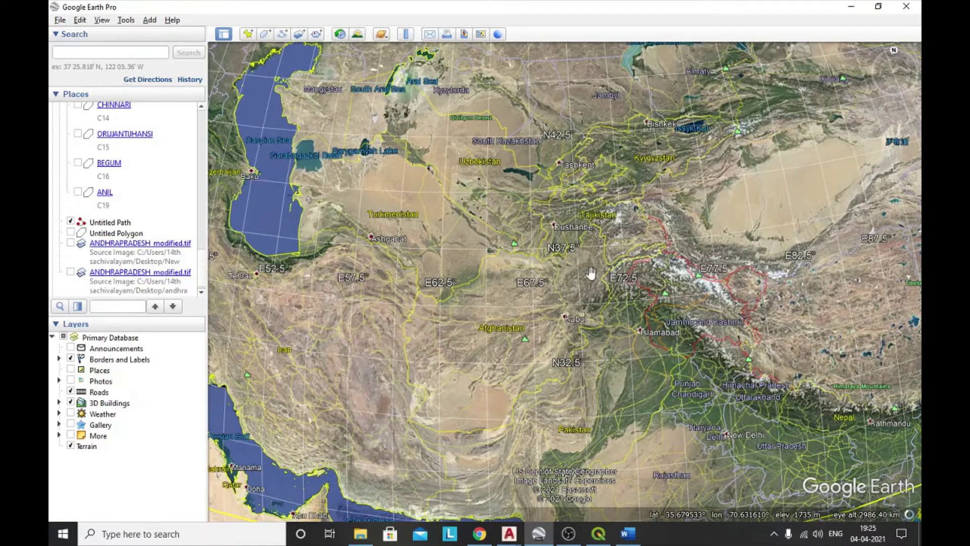
{"action": "scroll", "coordinate": [578, 220], "scroll_direction": "down", "scroll_amount": 3}
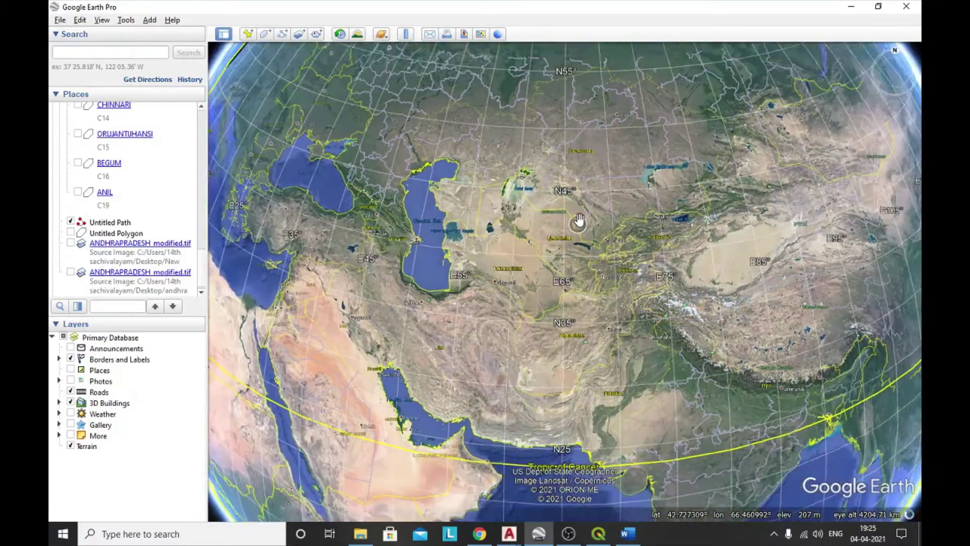
{"action": "scroll", "coordinate": [579, 219], "scroll_direction": "down", "scroll_amount": 3}
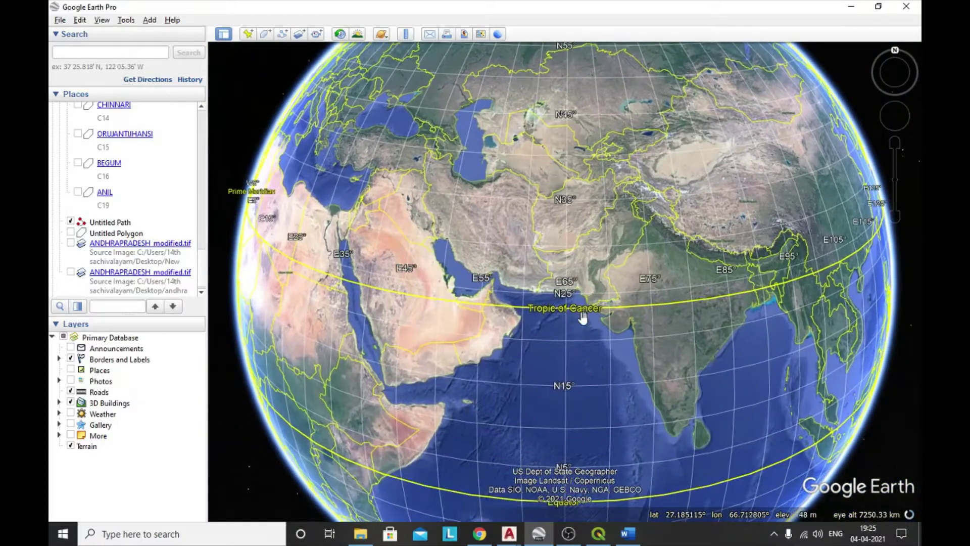
{"action": "left_click_drag", "start_coordinate": [581, 336], "coordinate": [585, 162]}
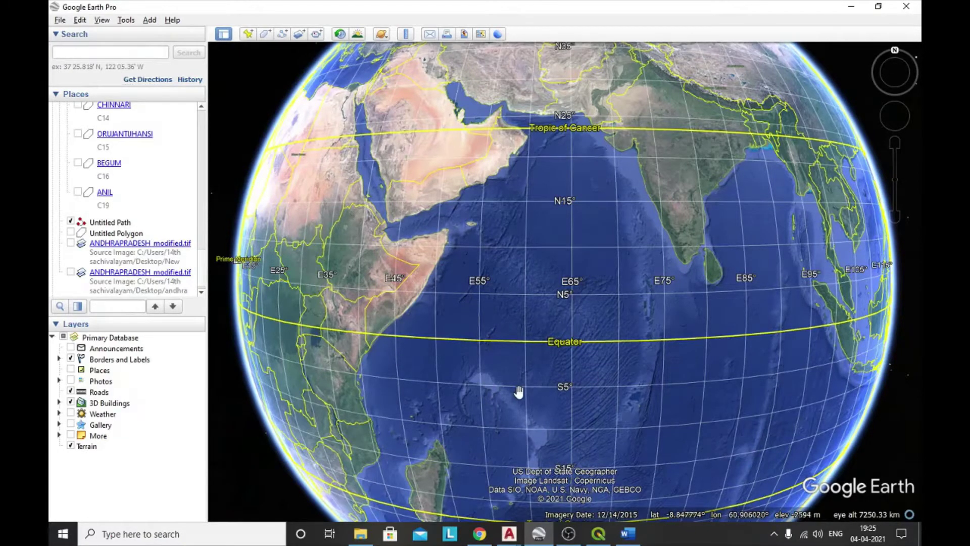
- Examine the degree labels around the Equator in the Indian Ocean and the Antimeridian in the Pacific
{"action": "scroll", "coordinate": [557, 340], "scroll_direction": "up", "scroll_amount": 3}
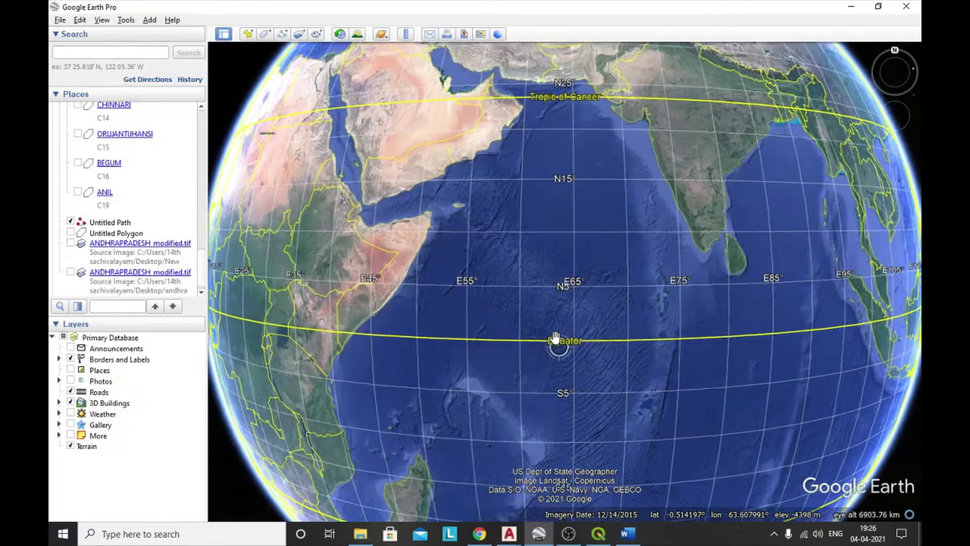
{"action": "scroll", "coordinate": [566, 356], "scroll_direction": "up", "scroll_amount": 2}
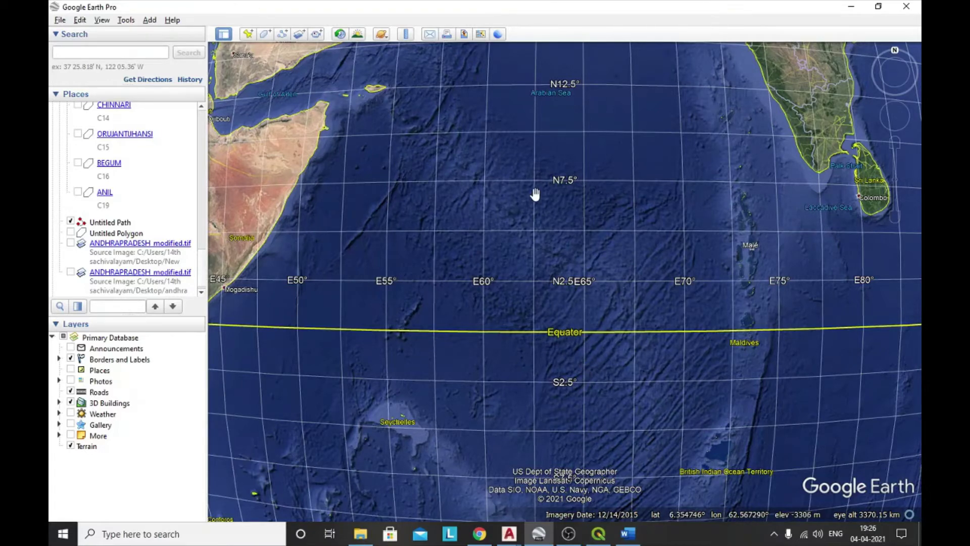
{"action": "scroll", "coordinate": [539, 212], "scroll_direction": "down", "scroll_amount": 2}
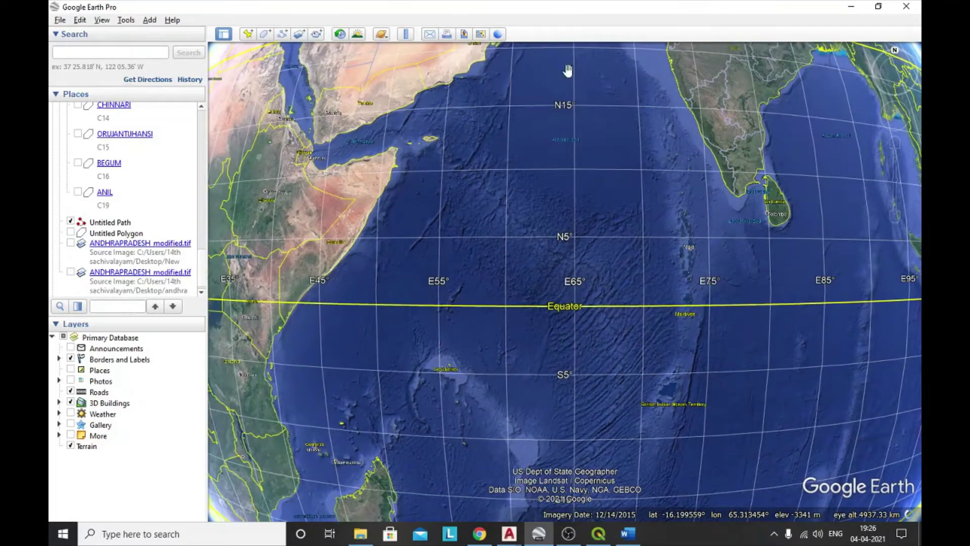
{"action": "scroll", "coordinate": [499, 368], "scroll_direction": "down", "scroll_amount": 2}
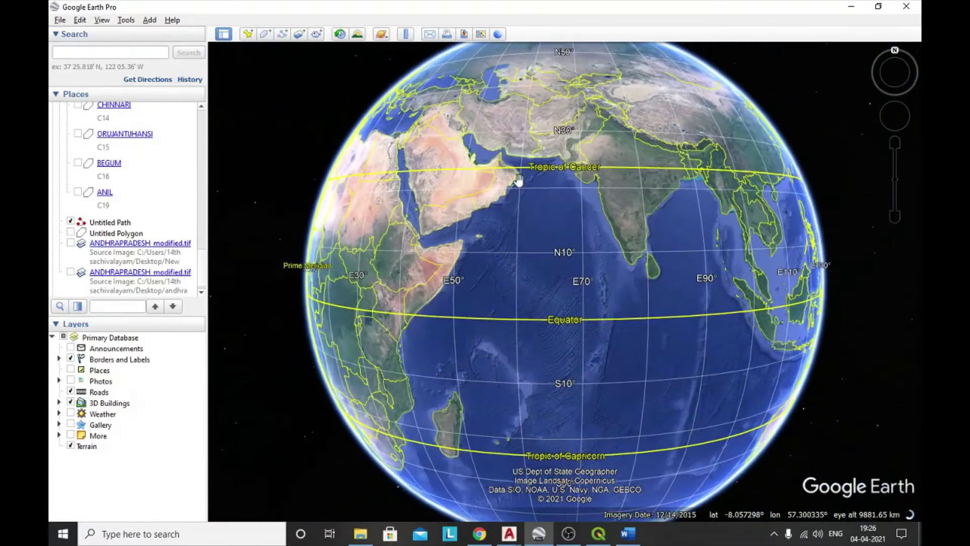
{"action": "scroll", "coordinate": [563, 288], "scroll_direction": "up", "scroll_amount": 2}
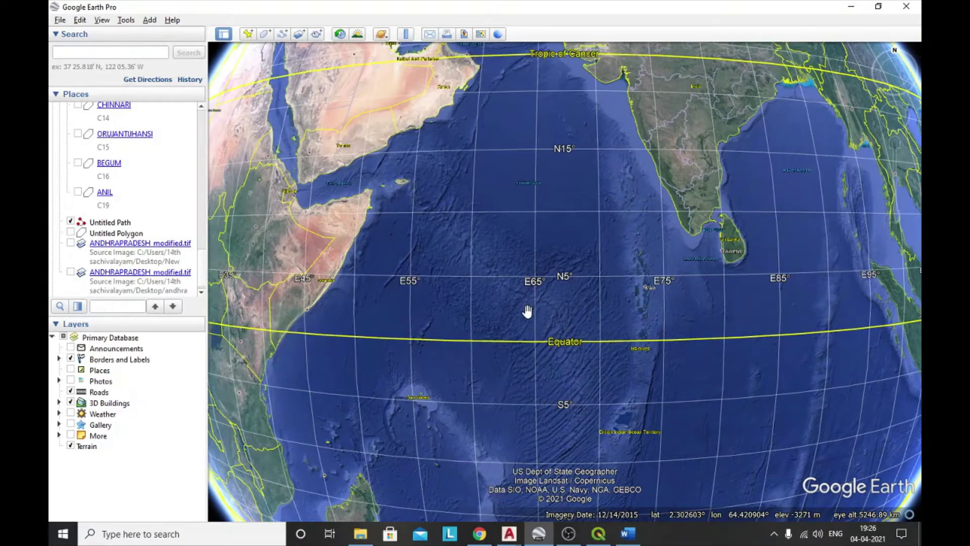
{"action": "scroll", "coordinate": [523, 311], "scroll_direction": "down", "scroll_amount": 3}
{"action": "left_click_drag", "start_coordinate": [666, 303], "coordinate": [628, 297]}
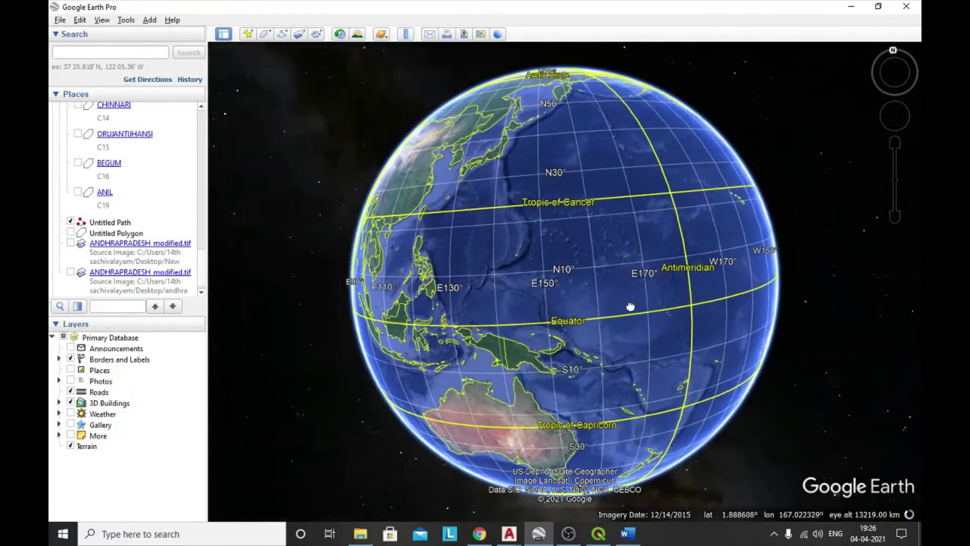
{"action": "mouse_move", "coordinate": [599, 180]}
{"action": "left_mouse_down"}
{"action": "mouse_move", "coordinate": [641, 217]}
{"action": "mouse_move", "coordinate": [572, 167]}
{"action": "mouse_move", "coordinate": [599, 168]}
{"action": "left_mouse_up"}
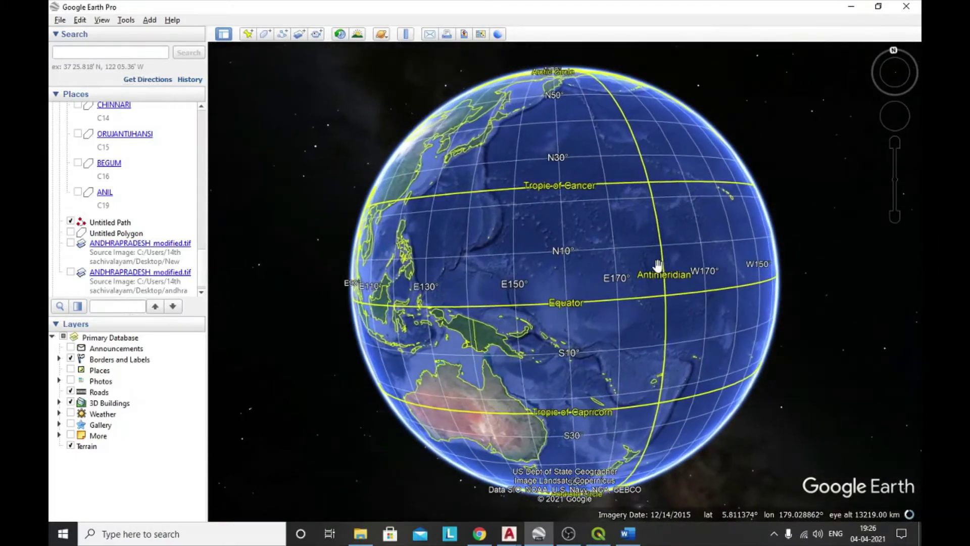
- Examine the Antimeridian's crossing with the Equator in the Pacific, and follow the eastern longitudes west across the Indian Ocean to Africa
{"action": "scroll", "coordinate": [658, 265], "scroll_direction": "up", "scroll_amount": 5}
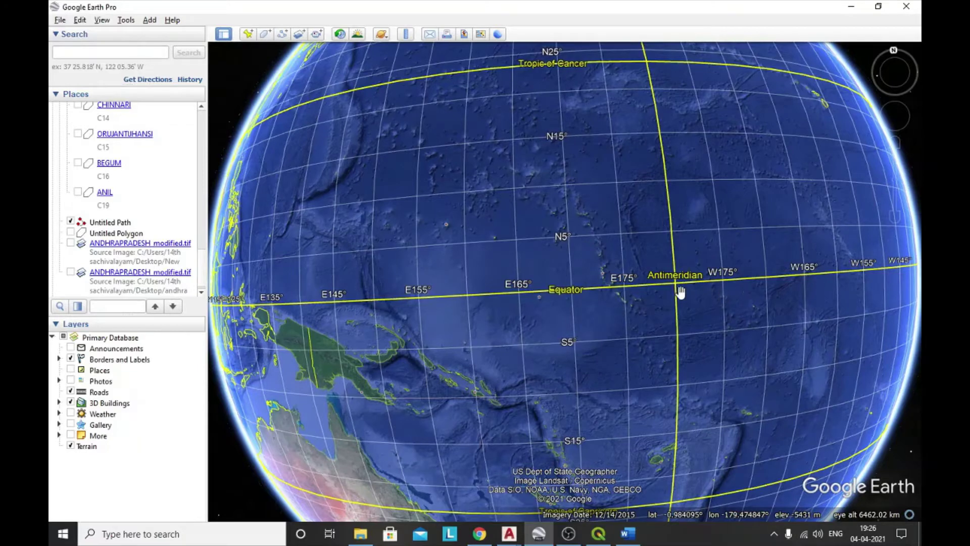
{"action": "scroll", "coordinate": [680, 292], "scroll_direction": "up", "scroll_amount": 3}
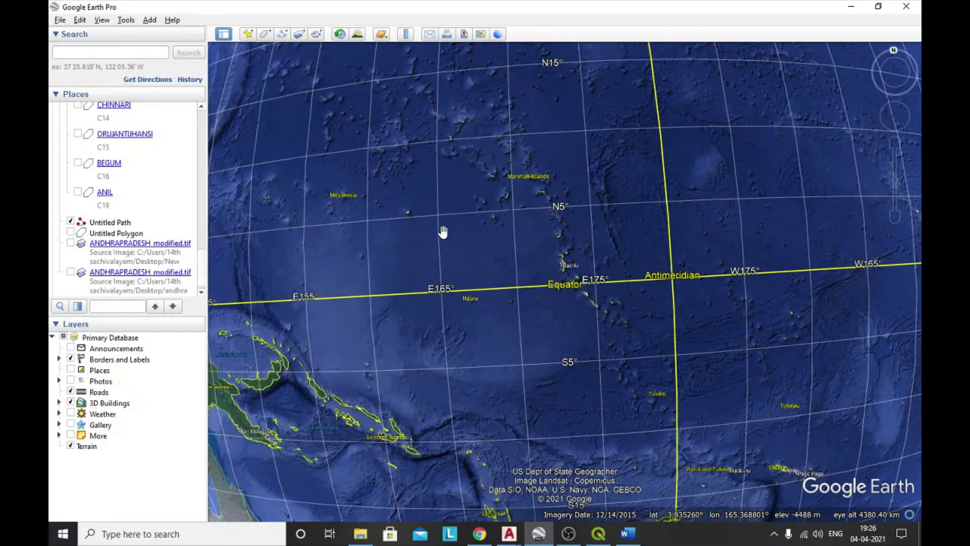
{"action": "left_click_drag", "start_coordinate": [443, 231], "coordinate": [818, 288]}
{"action": "left_click_drag", "start_coordinate": [461, 299], "coordinate": [656, 296]}
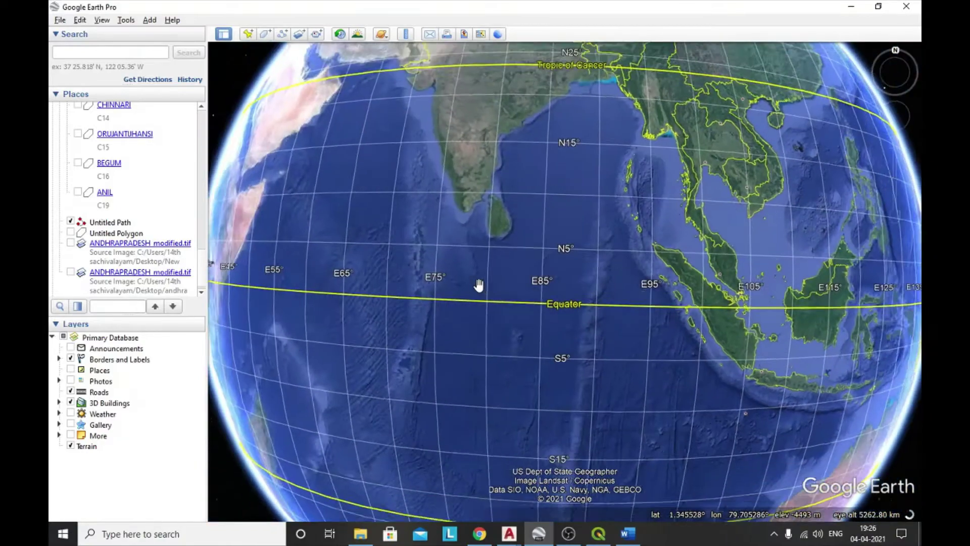
{"action": "scroll", "coordinate": [478, 285], "scroll_direction": "down", "scroll_amount": 3}
{"action": "left_click_drag", "start_coordinate": [556, 282], "coordinate": [596, 353]}
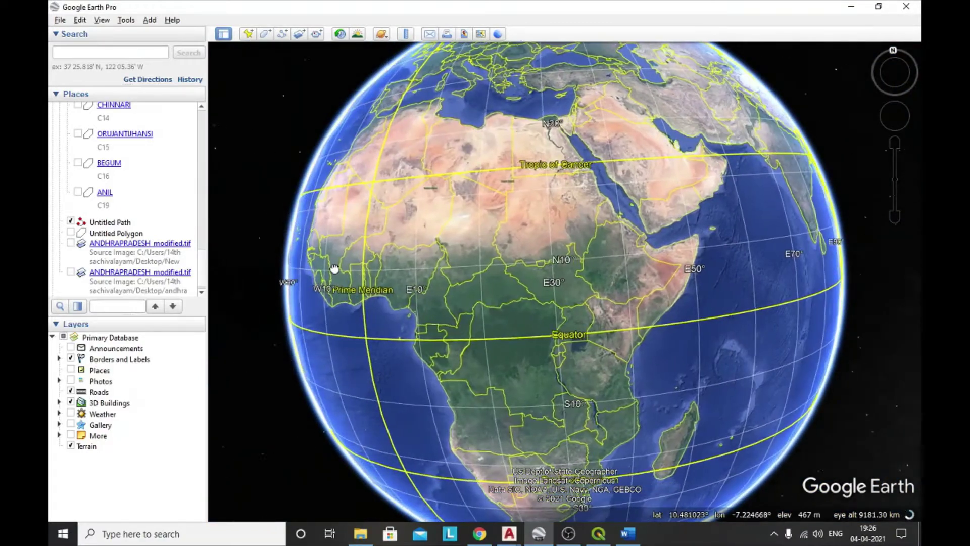
- Examine the crossing of the Prime Meridian and the Equator in the Gulf of Guinea, with the west and east longitude labels around it
{"action": "scroll", "coordinate": [433, 310], "scroll_direction": "up", "scroll_amount": 5}
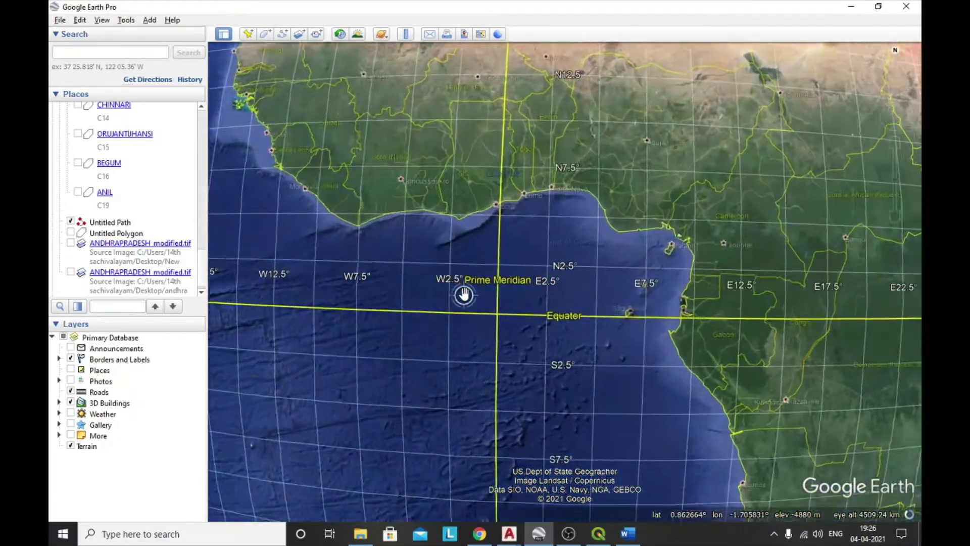
{"action": "scroll", "coordinate": [464, 294], "scroll_direction": "up", "scroll_amount": 2}
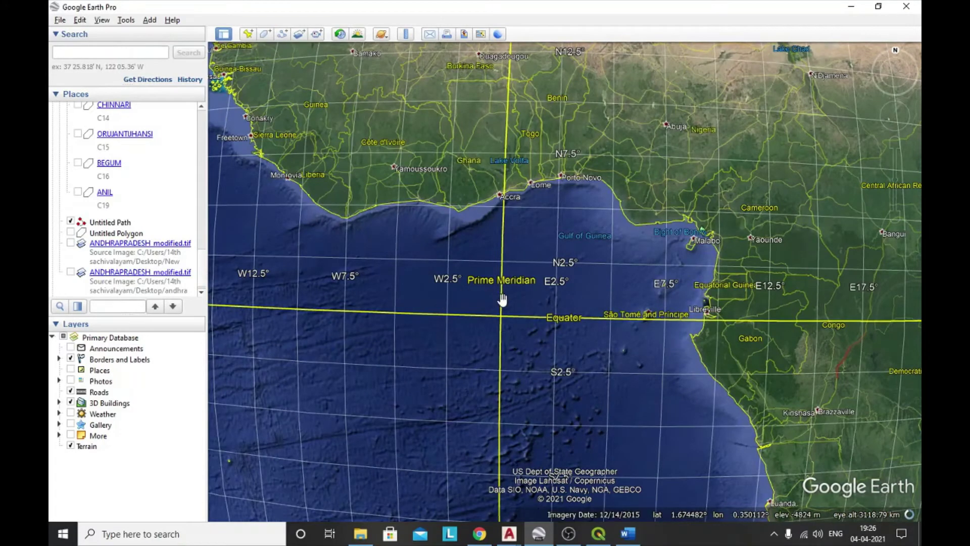
{"action": "scroll", "coordinate": [501, 307], "scroll_direction": "up", "scroll_amount": 2}
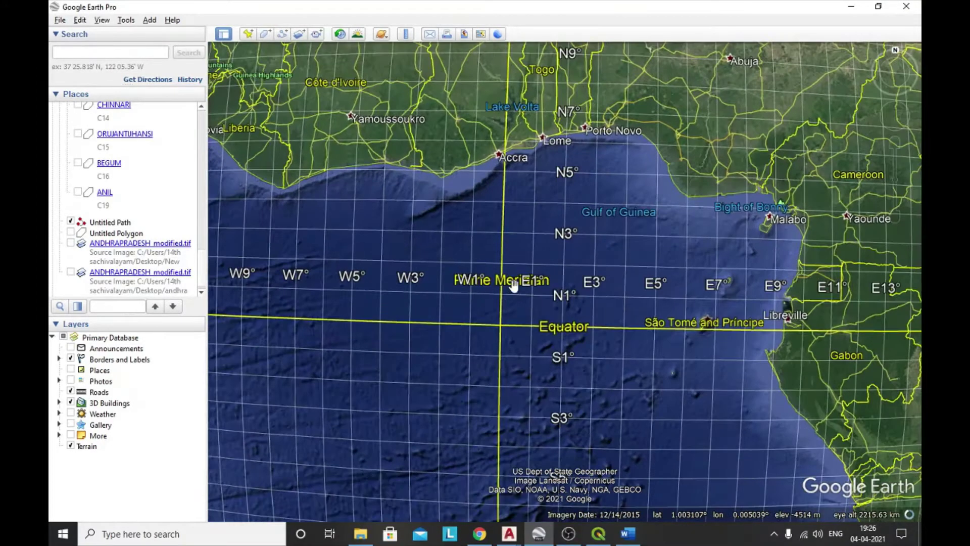
{"action": "scroll", "coordinate": [500, 302], "scroll_direction": "up", "scroll_amount": 2}
{"action": "scroll", "coordinate": [493, 317], "scroll_direction": "down", "scroll_amount": 3}
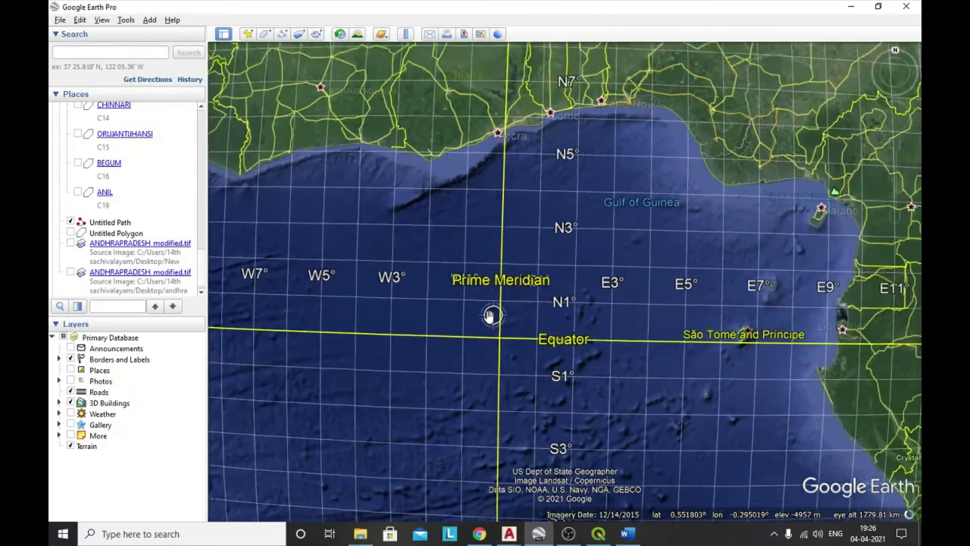
{"action": "scroll", "coordinate": [492, 316], "scroll_direction": "down", "scroll_amount": 5}
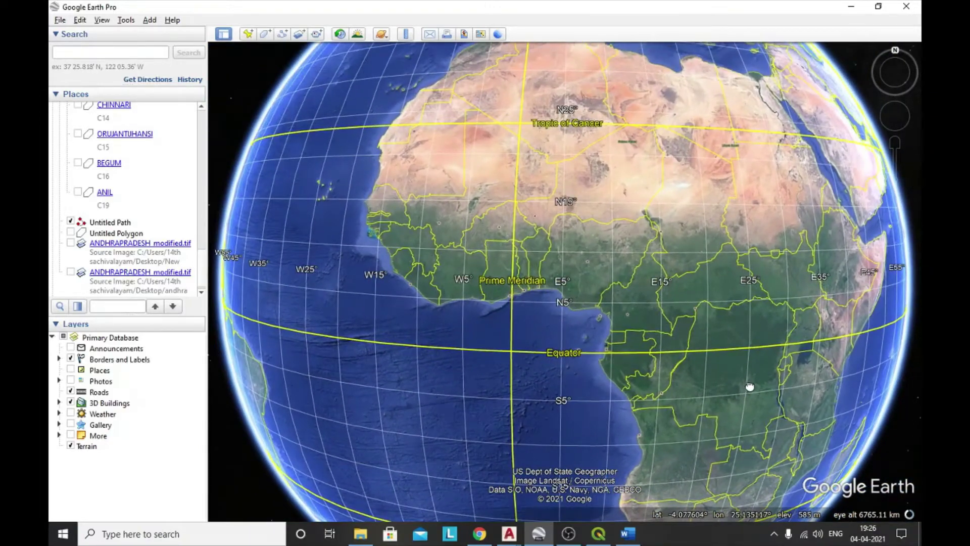
{"action": "left_click_drag", "start_coordinate": [750, 387], "coordinate": [771, 326]}
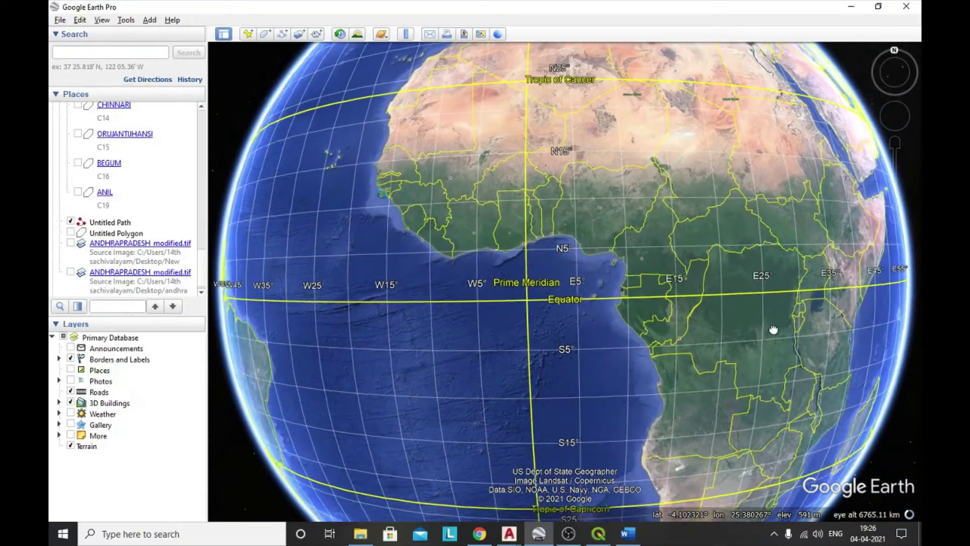
{"action": "scroll", "coordinate": [494, 284], "scroll_direction": "up", "scroll_amount": 3}
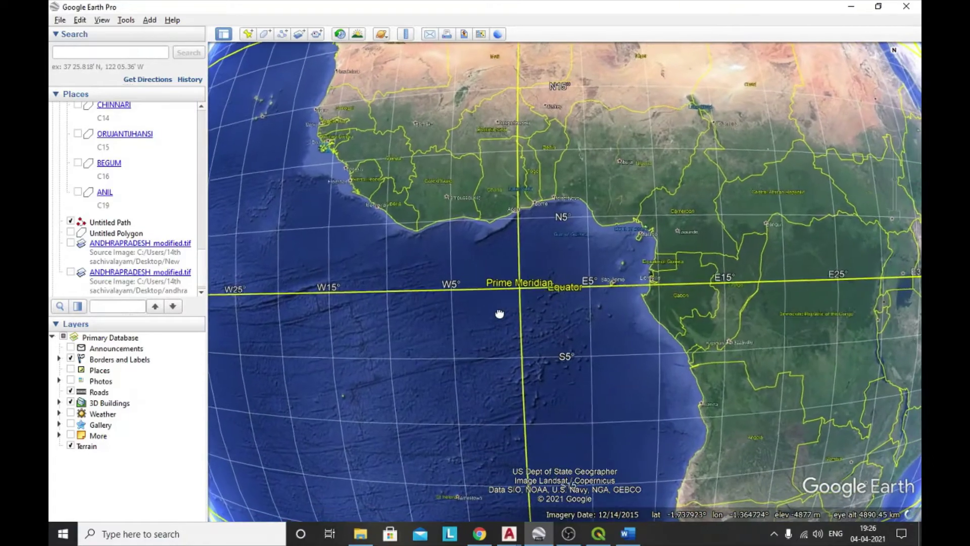
{"action": "scroll", "coordinate": [542, 307], "scroll_direction": "down", "scroll_amount": 3}
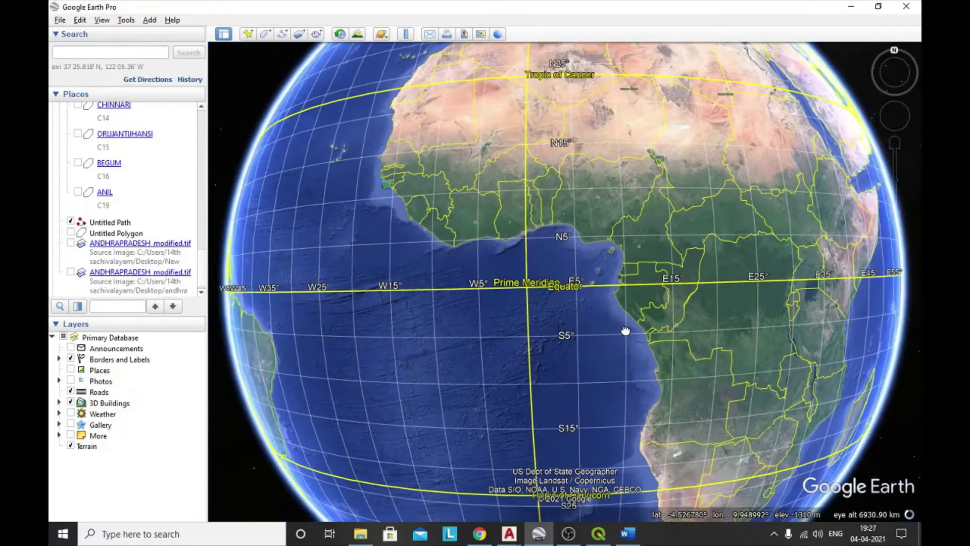
- Follow the eastern longitudes along the Equator from the Prime Meridian across Africa to the Indian Ocean south of India
{"action": "left_click_drag", "start_coordinate": [625, 331], "coordinate": [426, 353]}
{"action": "scroll", "coordinate": [416, 343], "scroll_direction": "down", "scroll_amount": 2}
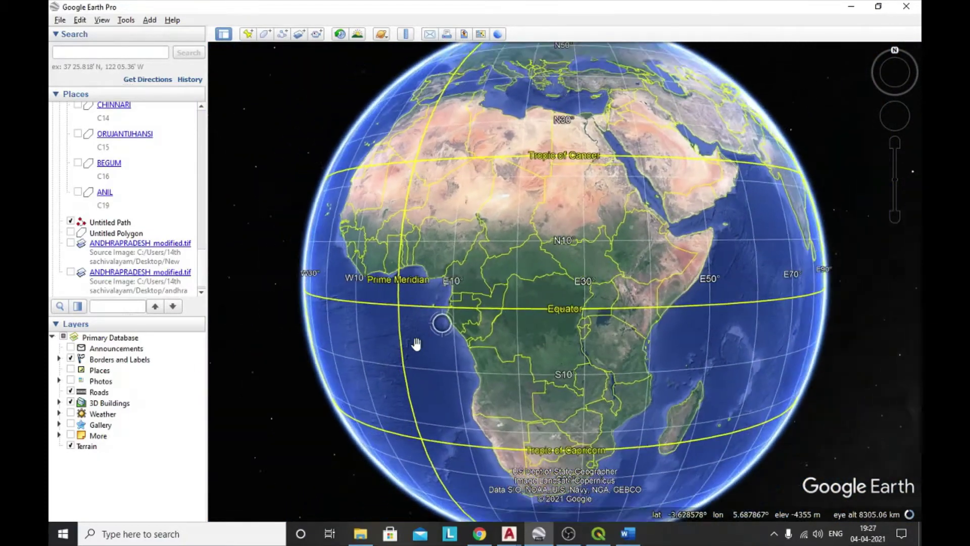
{"action": "left_click_drag", "start_coordinate": [649, 335], "coordinate": [470, 363]}
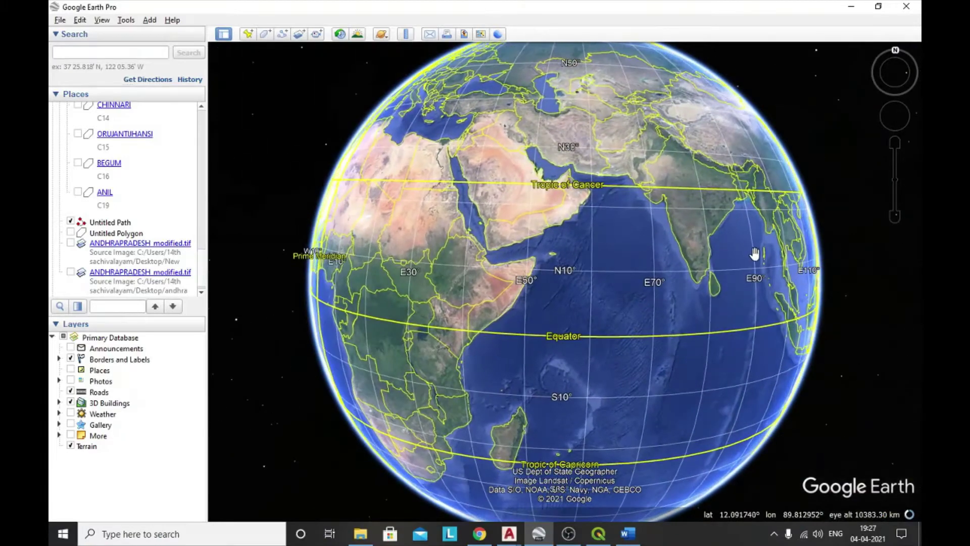
{"action": "left_click_drag", "start_coordinate": [754, 253], "coordinate": [677, 270]}
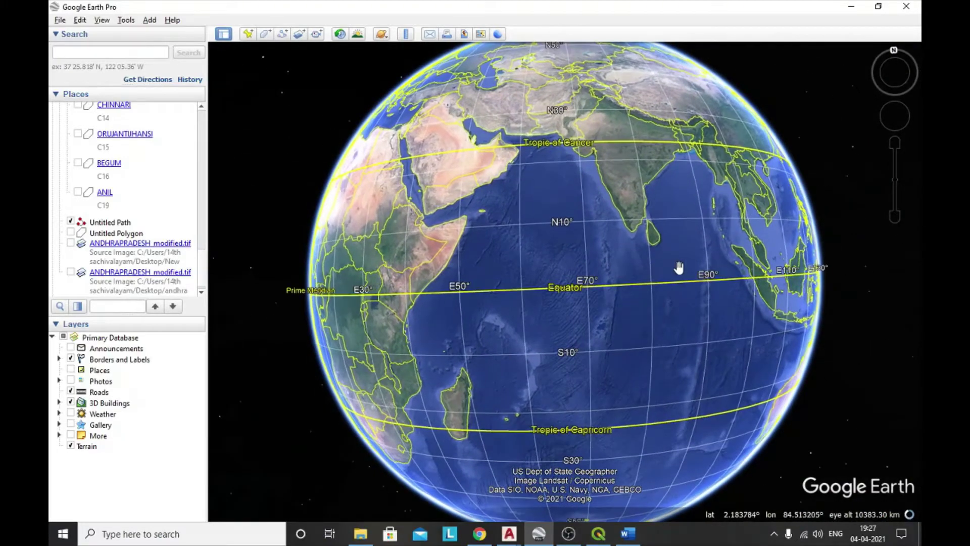
{"action": "scroll", "coordinate": [678, 268], "scroll_direction": "up", "scroll_amount": 2}
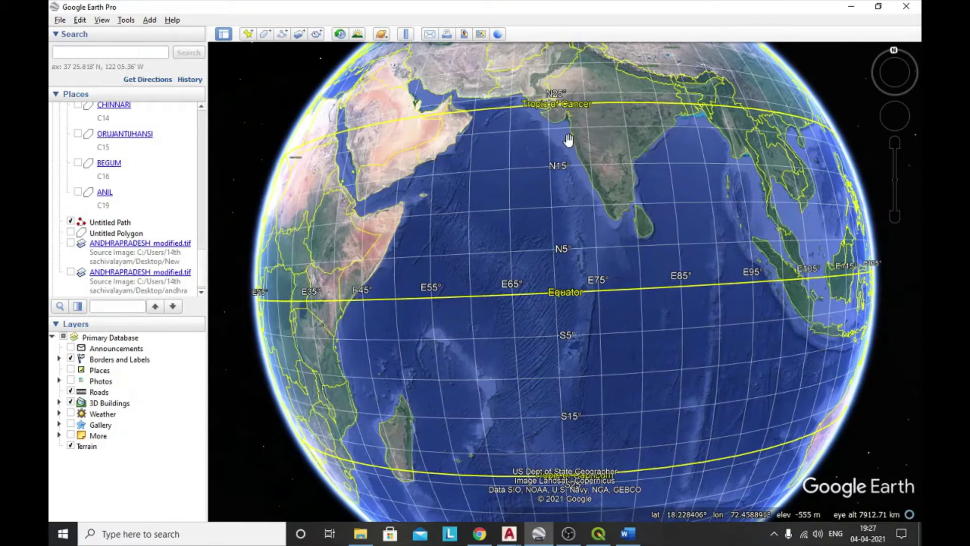
{"action": "left_click_drag", "start_coordinate": [625, 197], "coordinate": [645, 231]}
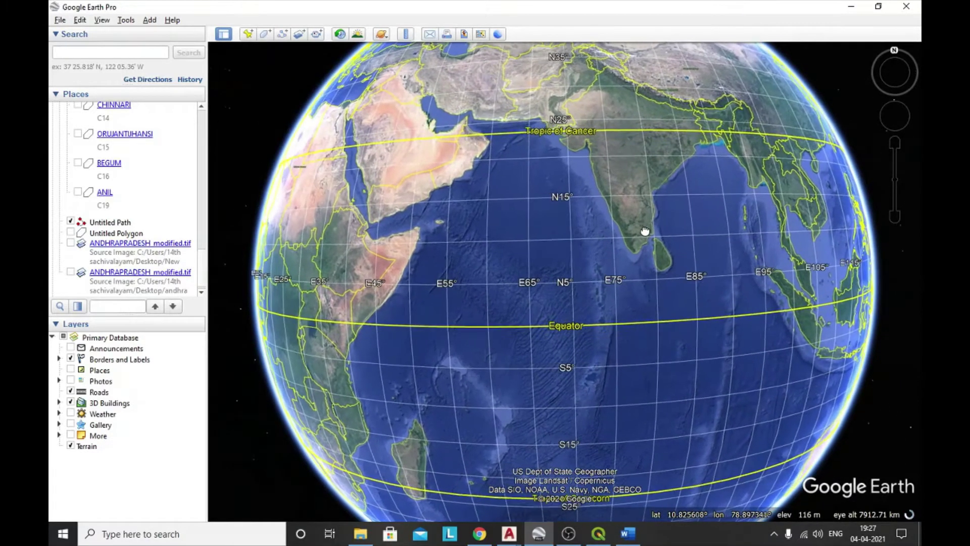
- Examine the northern latitude and eastern longitude labels around southern India, the Arabian Sea and Sri Lanka
{"action": "scroll", "coordinate": [645, 229], "scroll_direction": "up", "scroll_amount": 3}
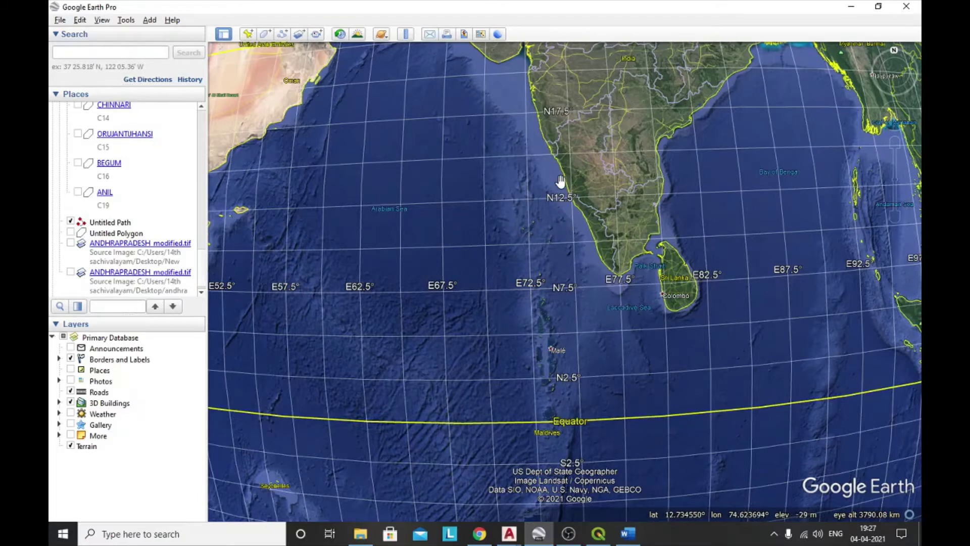
{"action": "left_click_drag", "start_coordinate": [564, 213], "coordinate": [596, 289]}
{"action": "key", "text": "Left"}
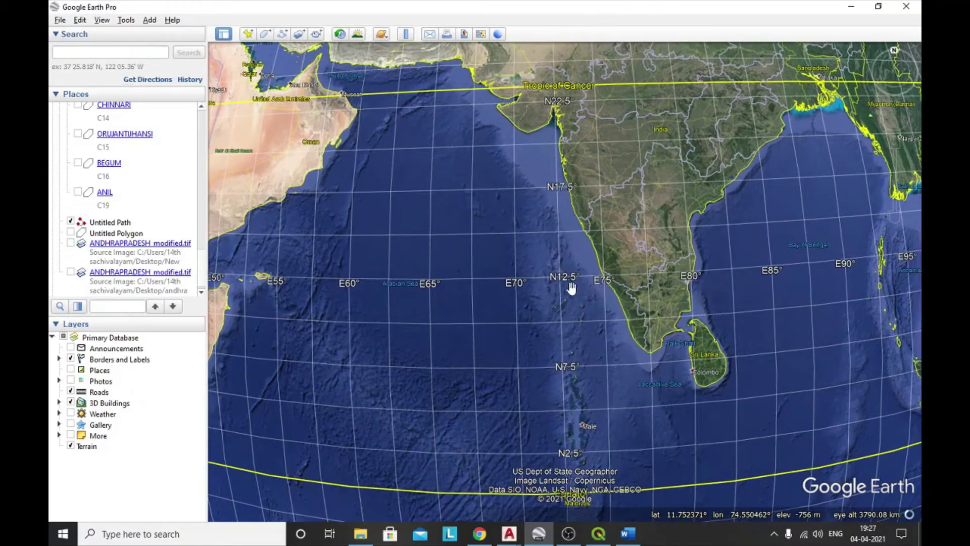
{"action": "key", "text": "Left"}
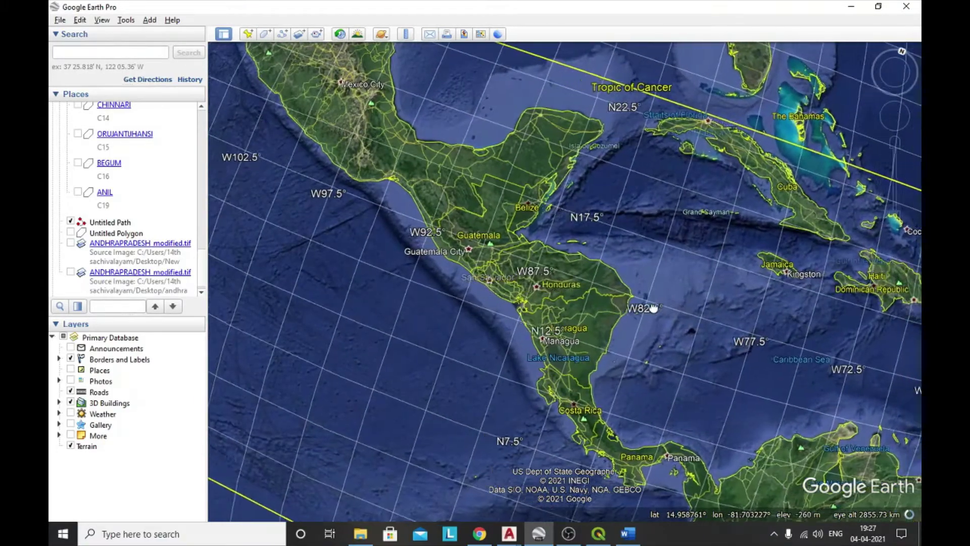
- Examine the western longitudes and the latitude labels on both sides of the Equator from Central America to northern Brazil
{"action": "left_click_drag", "start_coordinate": [653, 309], "coordinate": [394, 208]}
{"action": "left_click_drag", "start_coordinate": [755, 372], "coordinate": [489, 101]}
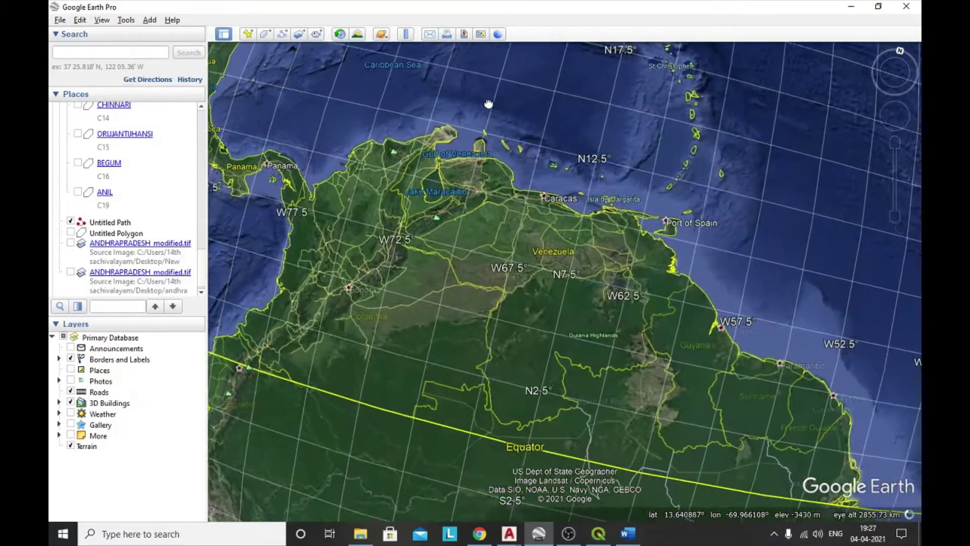
{"action": "left_click_drag", "start_coordinate": [674, 420], "coordinate": [649, 260]}
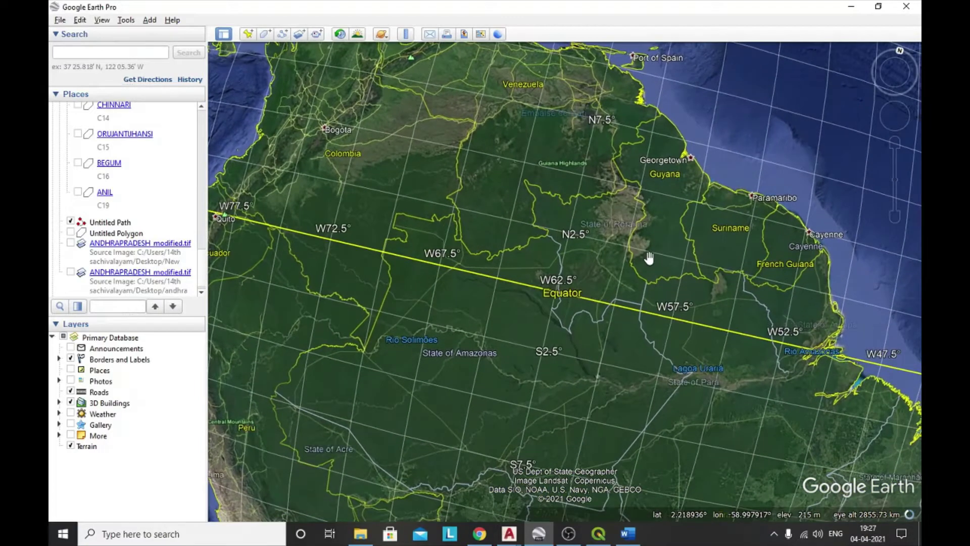
{"action": "scroll", "coordinate": [647, 259], "scroll_direction": "up", "scroll_amount": 5}
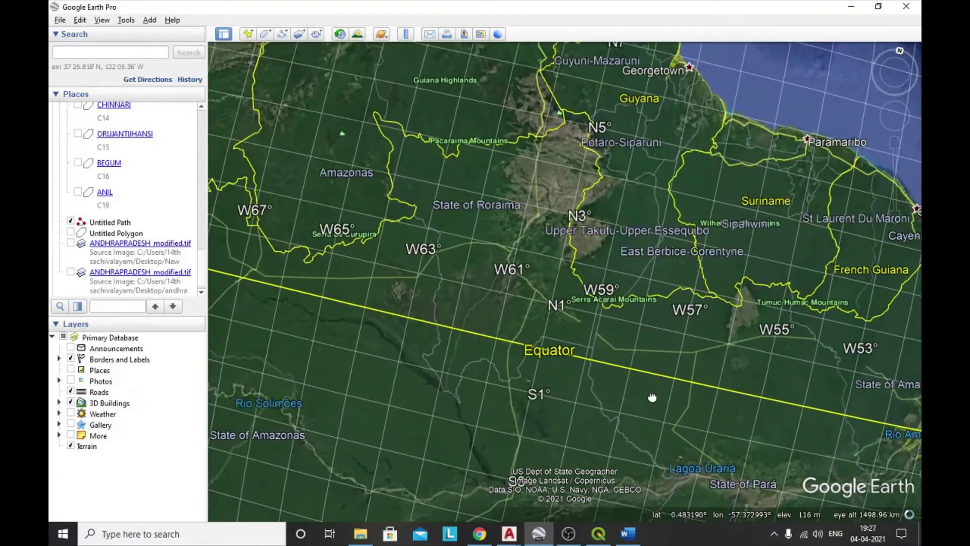
{"action": "left_click_drag", "start_coordinate": [650, 401], "coordinate": [662, 283]}
{"action": "scroll", "coordinate": [599, 296], "scroll_direction": "up", "scroll_amount": 3}
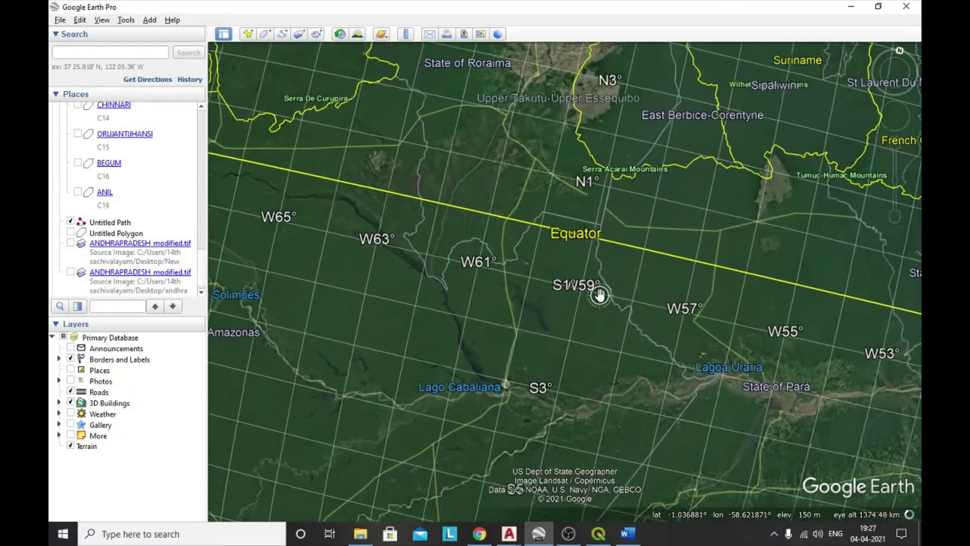
{"action": "scroll", "coordinate": [556, 336], "scroll_direction": "down", "scroll_amount": 4}
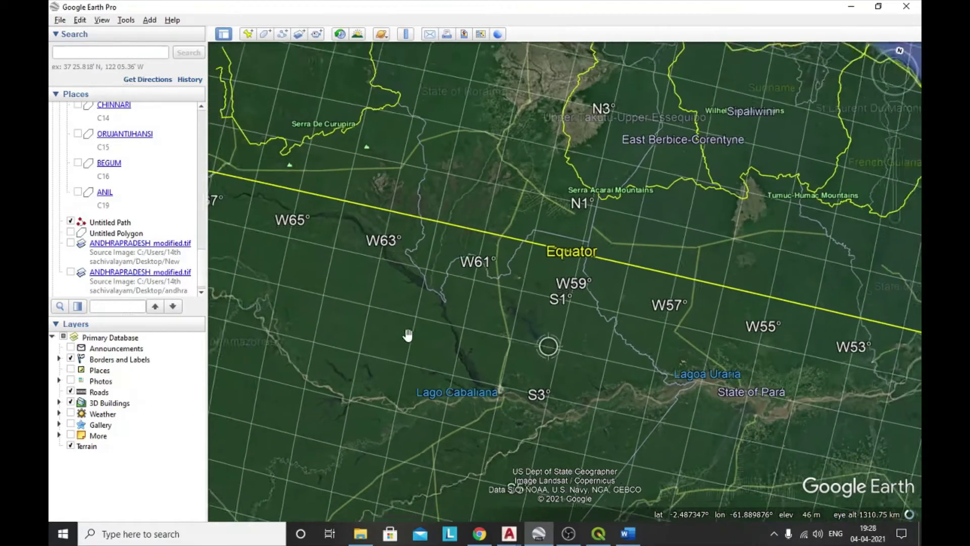
{"action": "scroll", "coordinate": [514, 393], "scroll_direction": "up", "scroll_amount": 3}
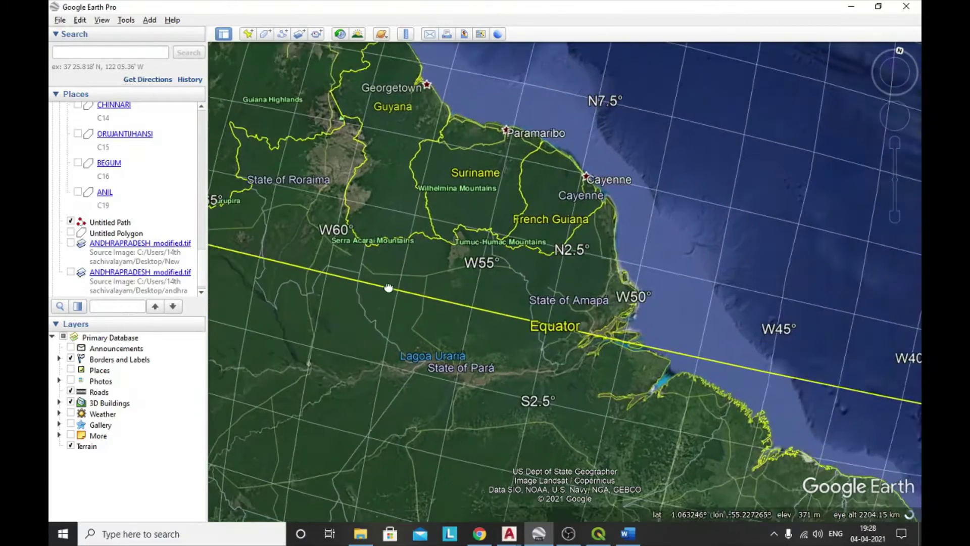
- Follow the longitude labels east across the Atlantic, past the Prime Meridian at Accra, and into central Africa near South Sudan
{"action": "left_click_drag", "start_coordinate": [853, 275], "coordinate": [576, 156]}
{"action": "left_click_drag", "start_coordinate": [899, 253], "coordinate": [634, 246]}
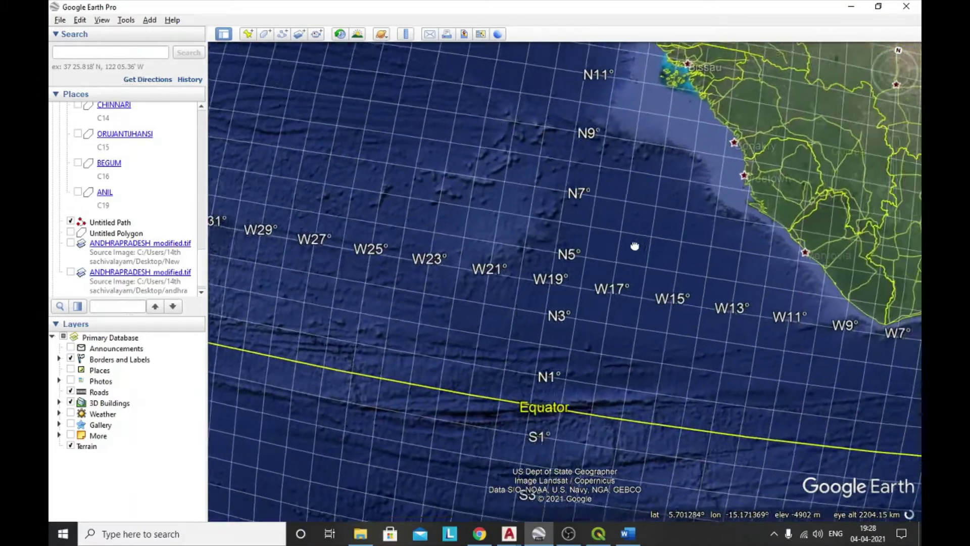
{"action": "left_click_drag", "start_coordinate": [803, 268], "coordinate": [580, 253]}
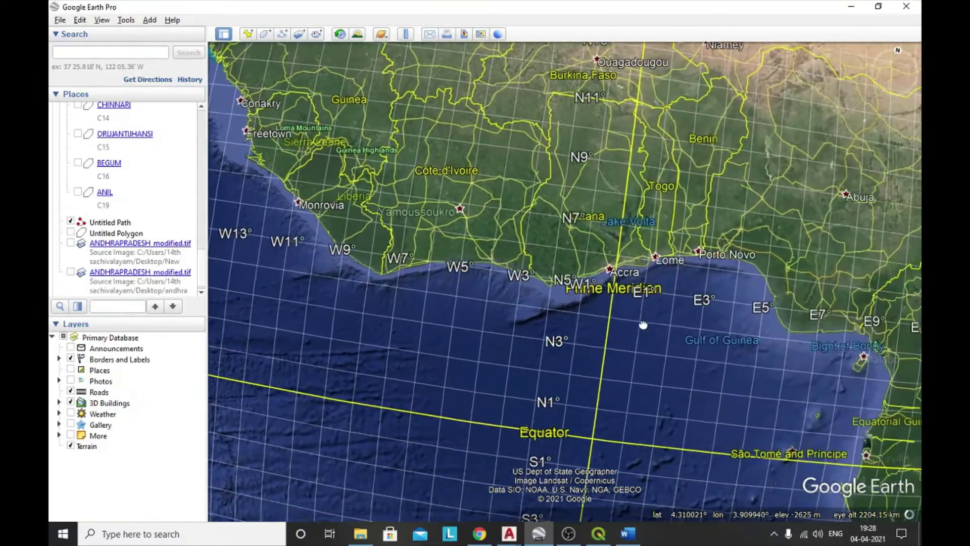
{"action": "left_click_drag", "start_coordinate": [643, 324], "coordinate": [569, 320]}
{"action": "left_click_drag", "start_coordinate": [818, 324], "coordinate": [625, 314]}
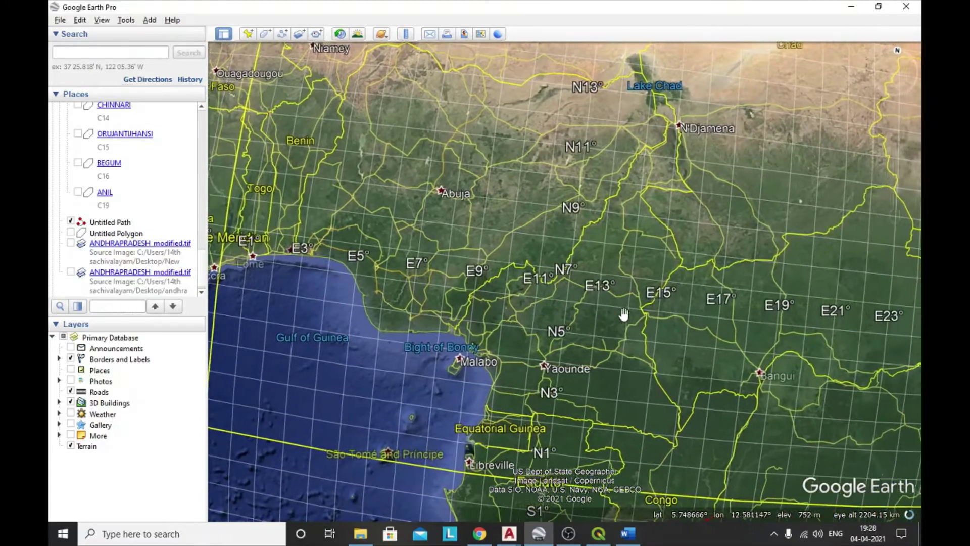
{"action": "left_click_drag", "start_coordinate": [858, 337], "coordinate": [669, 298]}
{"action": "left_click_drag", "start_coordinate": [684, 347], "coordinate": [625, 197]}
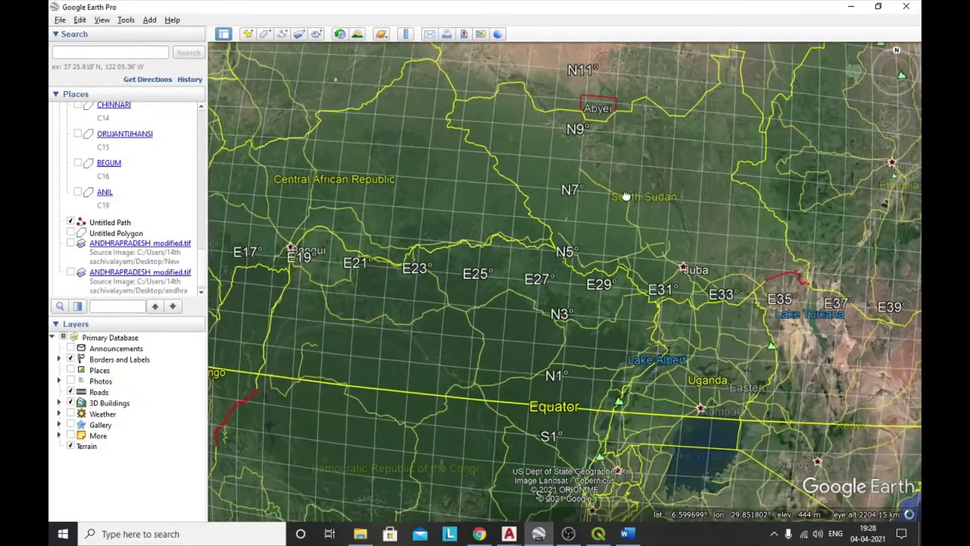
- Examine the latitude and longitude grid from central Africa across the Indian Ocean to India and the Tropic of Cancer
{"action": "scroll", "coordinate": [515, 282], "scroll_direction": "down", "scroll_amount": 3}
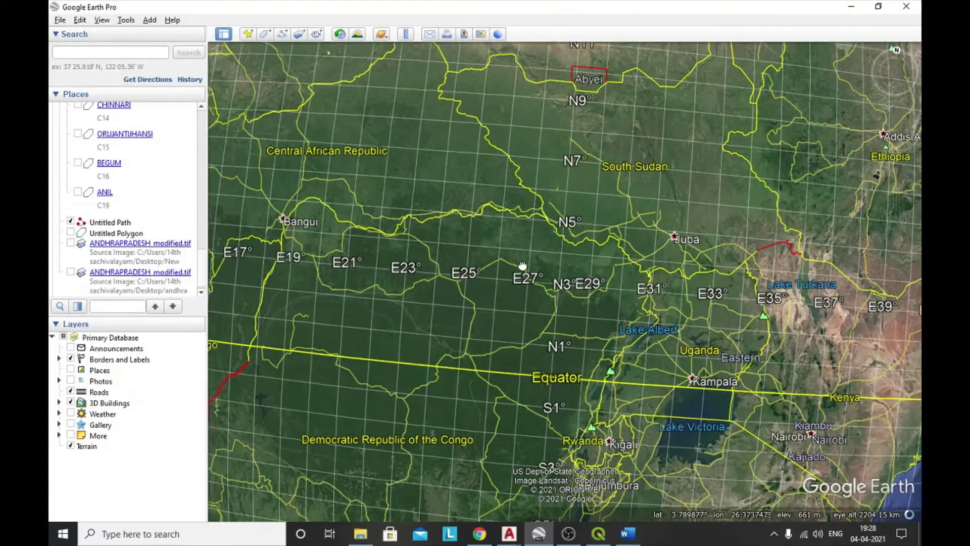
{"action": "scroll", "coordinate": [561, 303], "scroll_direction": "down", "scroll_amount": 5}
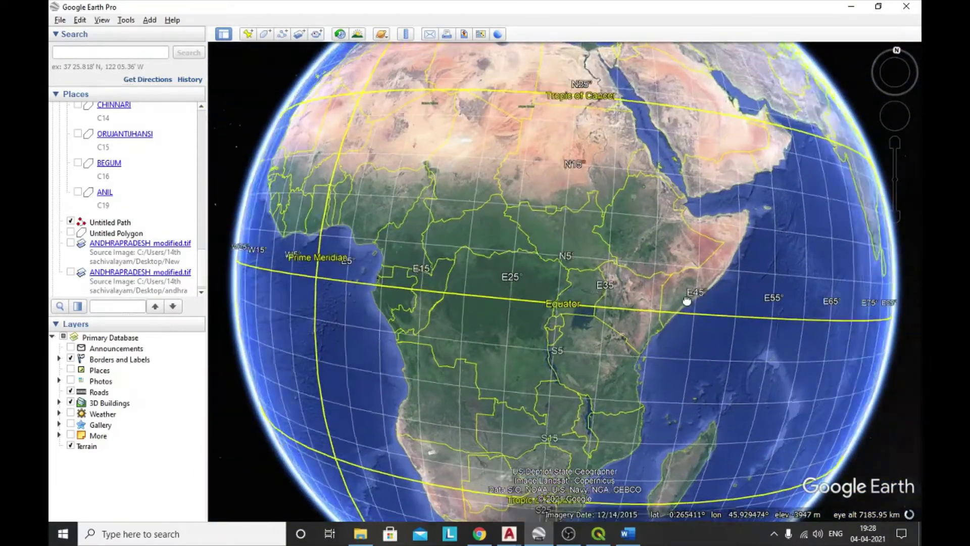
{"action": "left_click_drag", "start_coordinate": [601, 323], "coordinate": [448, 307]}
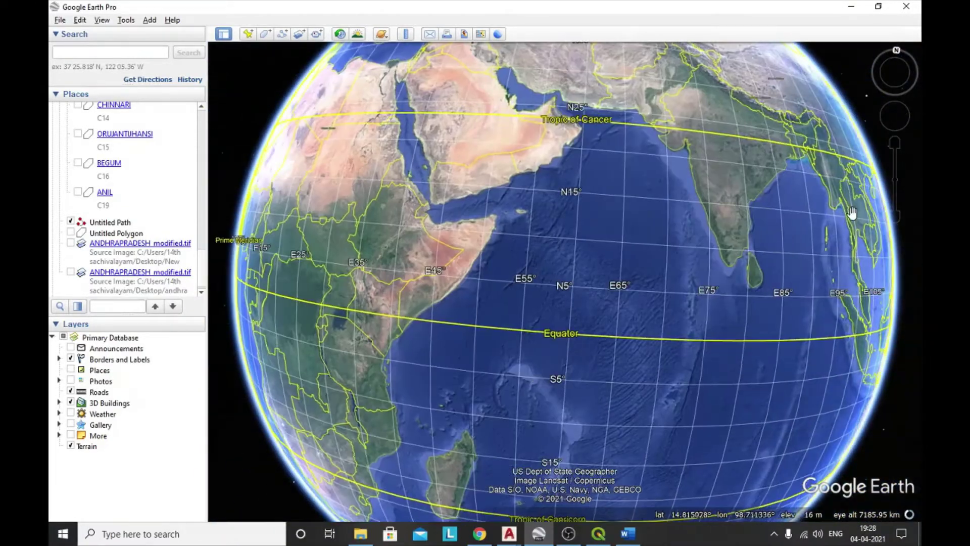
{"action": "left_click_drag", "start_coordinate": [792, 220], "coordinate": [709, 221]}
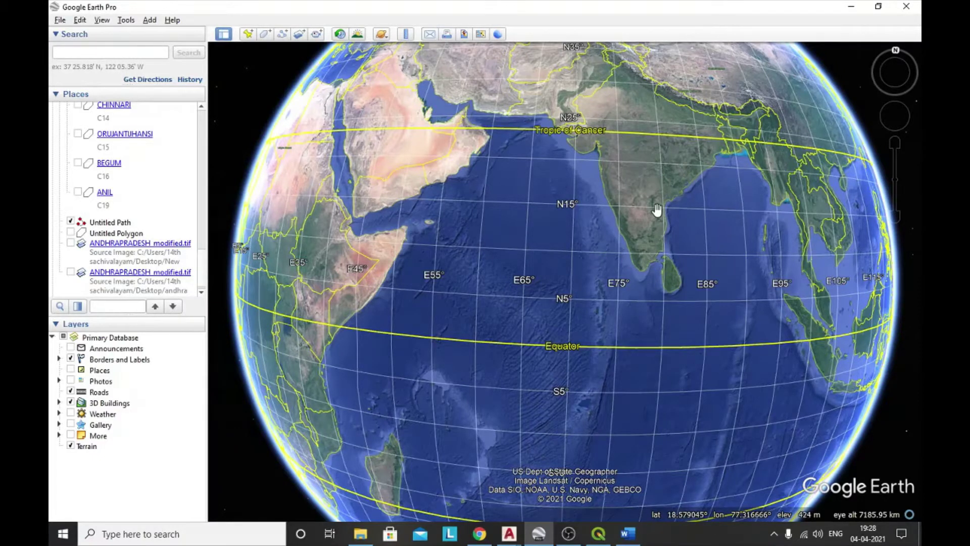
{"action": "left_click_drag", "start_coordinate": [661, 184], "coordinate": [631, 227]}
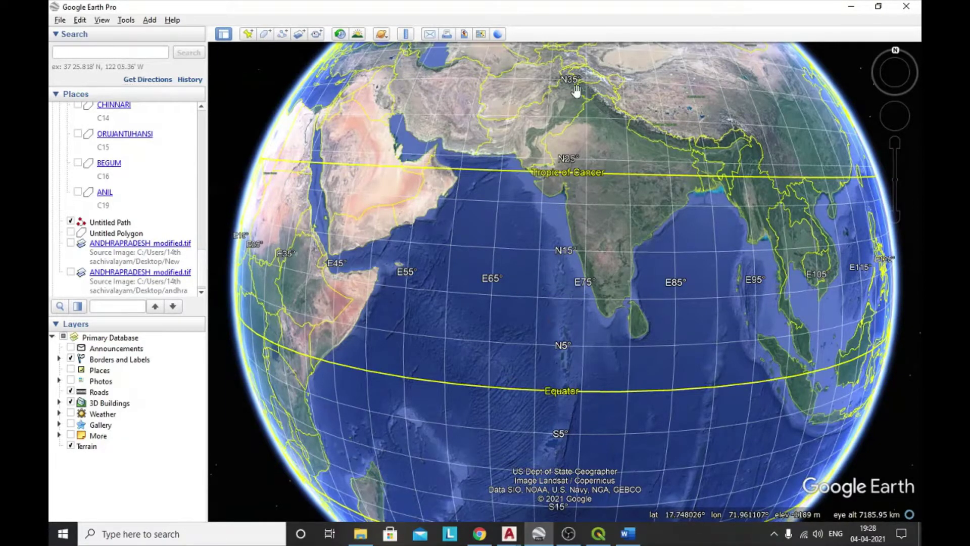
- Compare the spacing of the latitude and longitude grid over southern India at several scales
{"action": "left_click_drag", "start_coordinate": [573, 136], "coordinate": [534, 130]}
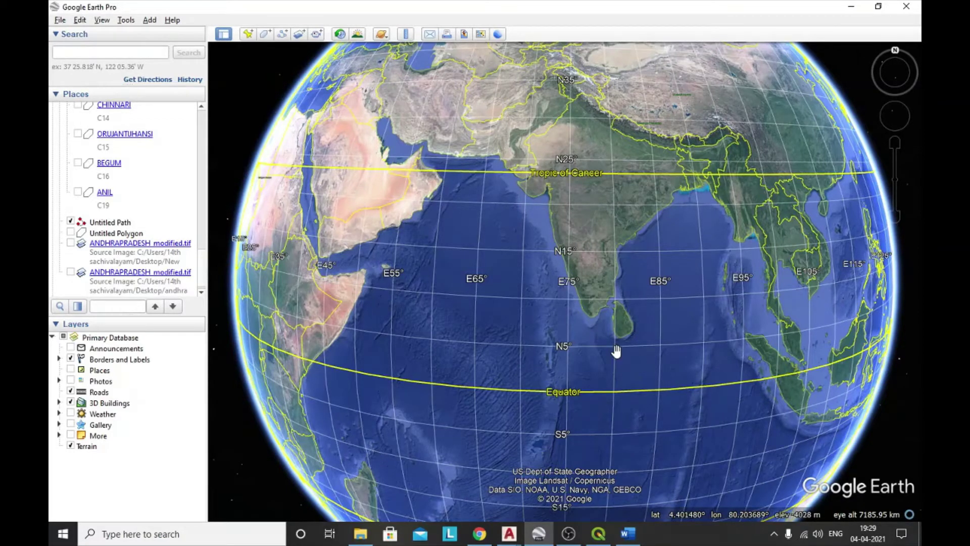
{"action": "scroll", "coordinate": [578, 222], "scroll_direction": "up", "scroll_amount": 2}
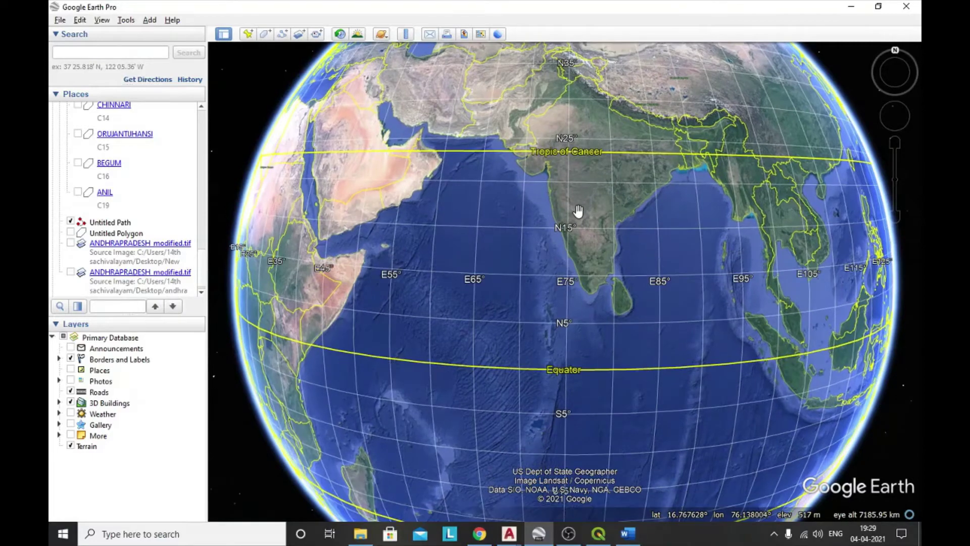
{"action": "scroll", "coordinate": [581, 213], "scroll_direction": "up", "scroll_amount": 5}
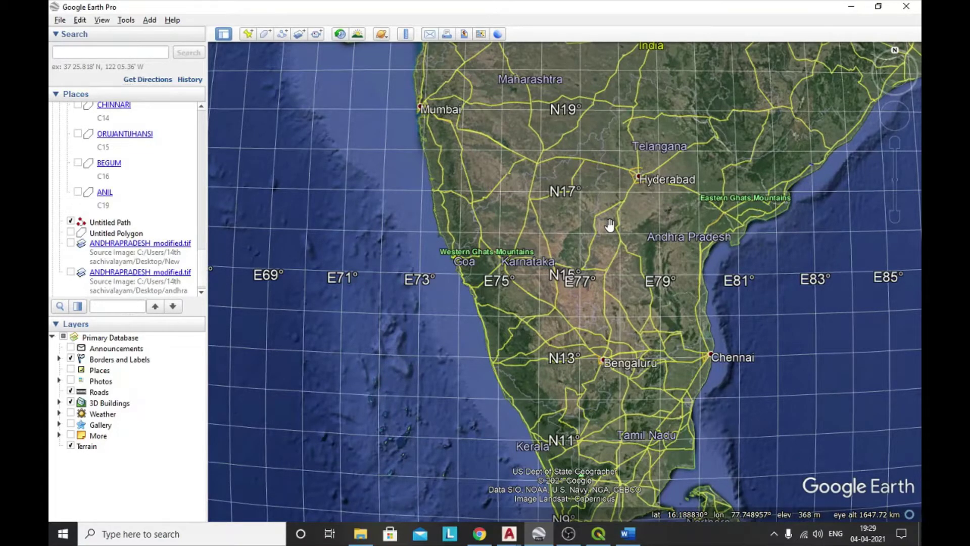
{"action": "scroll", "coordinate": [610, 225], "scroll_direction": "up", "scroll_amount": 3}
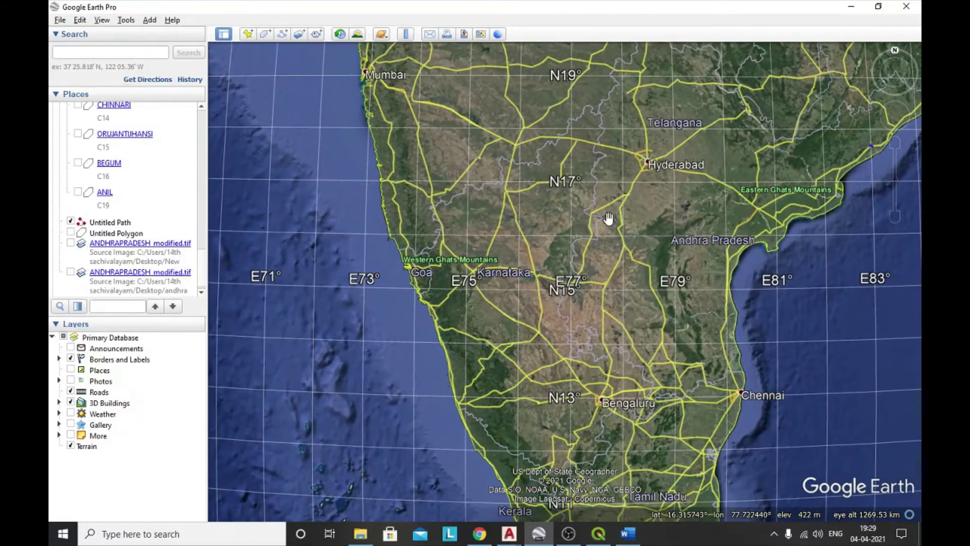
{"action": "scroll", "coordinate": [609, 219], "scroll_direction": "down", "scroll_amount": 2}
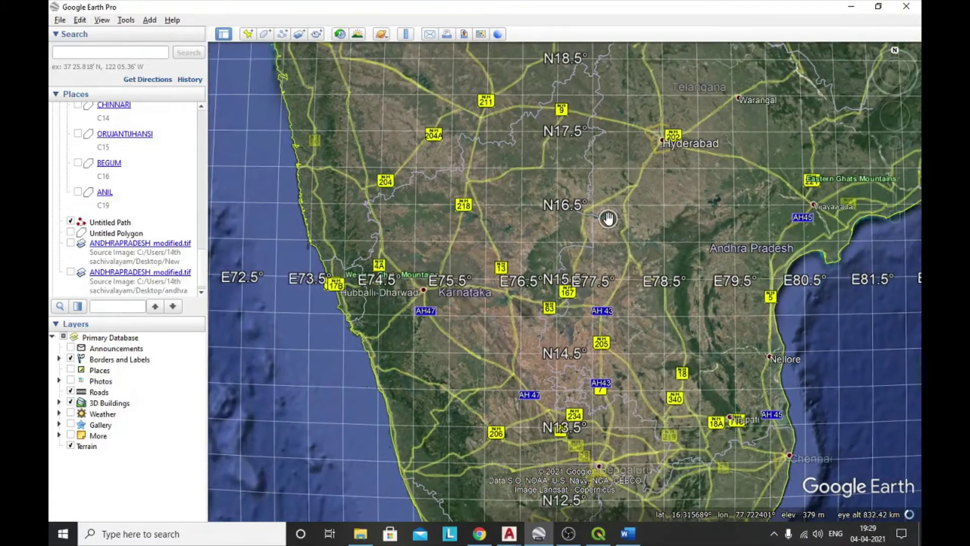
{"action": "scroll", "coordinate": [609, 219], "scroll_direction": "down", "scroll_amount": 3}
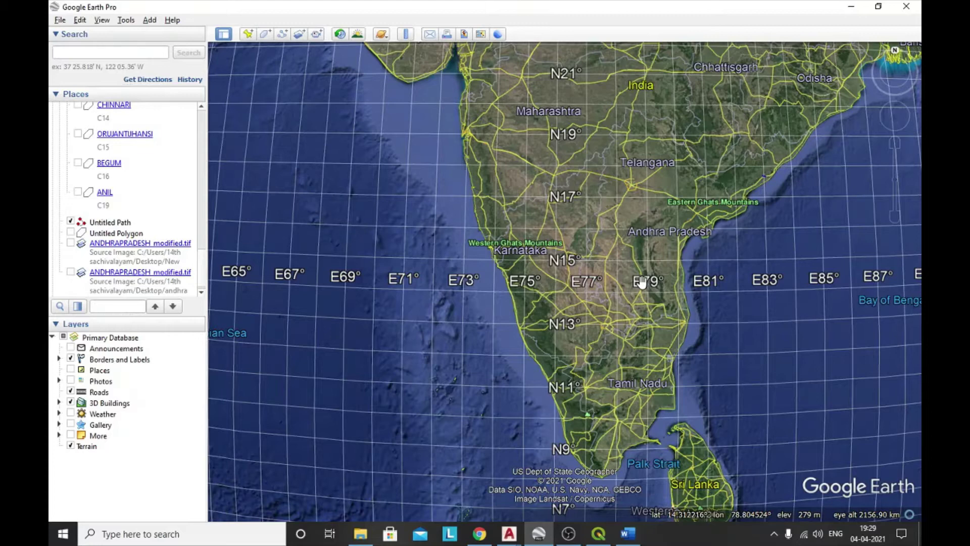
{"action": "scroll", "coordinate": [641, 281], "scroll_direction": "down", "scroll_amount": 3}
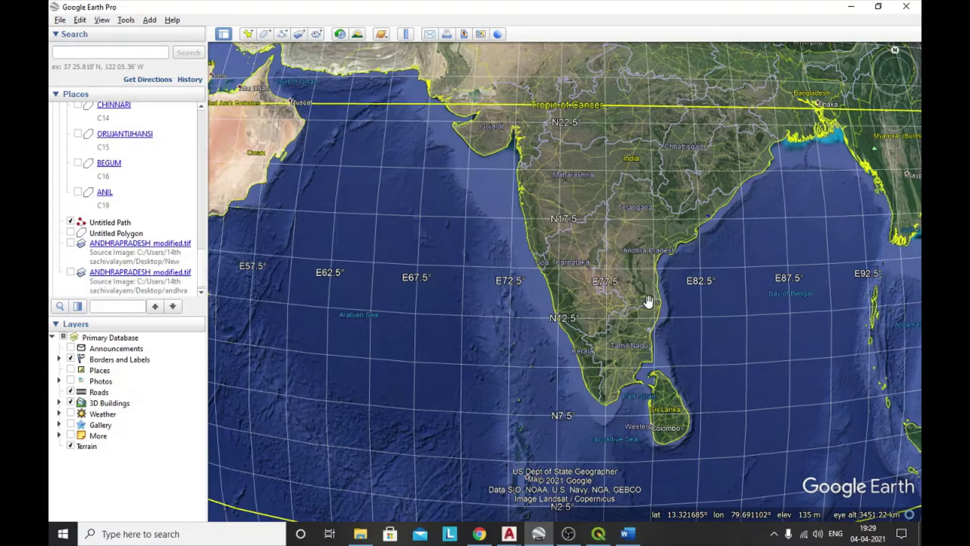
- Examine the finely divided latitude and longitude labels in the Bay of Bengal off the Chennai coast
{"action": "scroll", "coordinate": [648, 301], "scroll_direction": "up", "scroll_amount": 3}
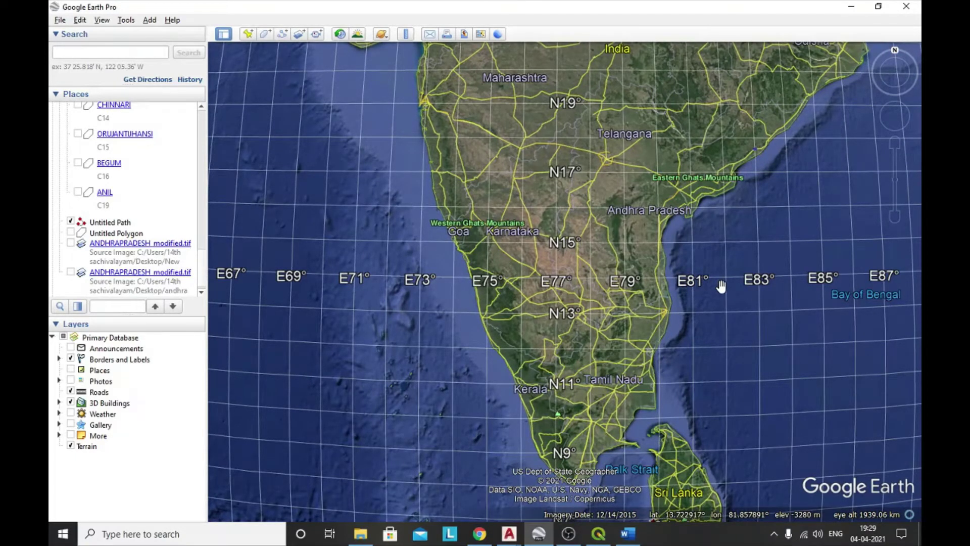
{"action": "scroll", "coordinate": [721, 286], "scroll_direction": "up", "scroll_amount": 5}
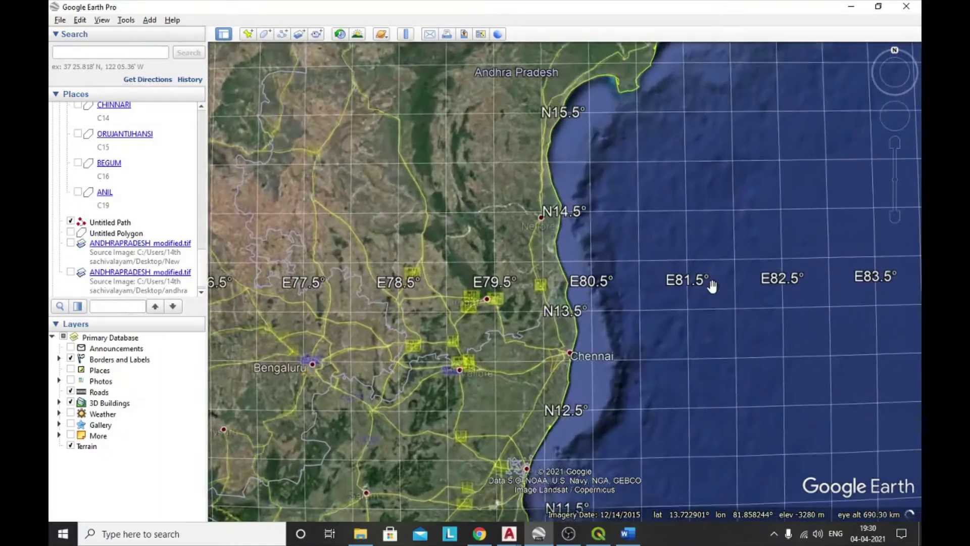
{"action": "scroll", "coordinate": [705, 287], "scroll_direction": "up", "scroll_amount": 3}
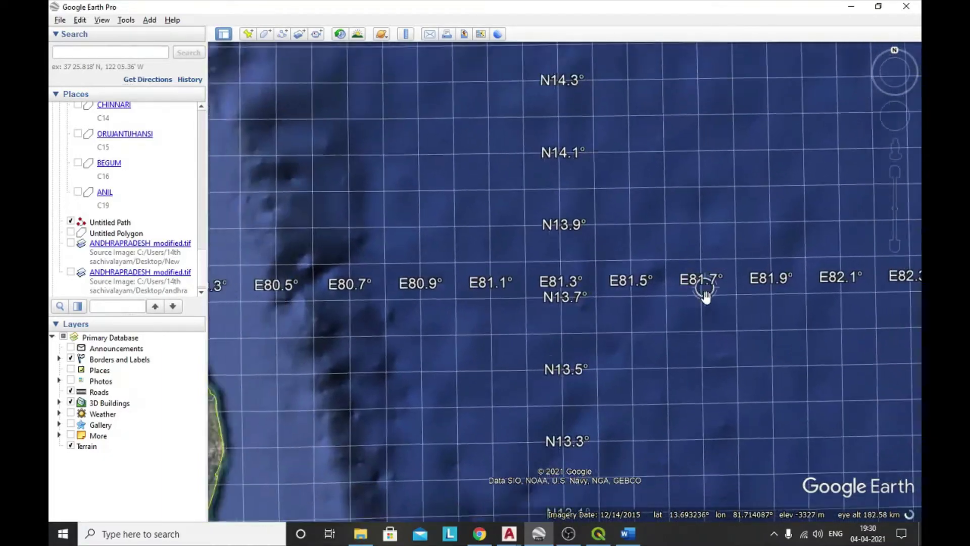
{"action": "scroll", "coordinate": [726, 299], "scroll_direction": "down", "scroll_amount": 5}
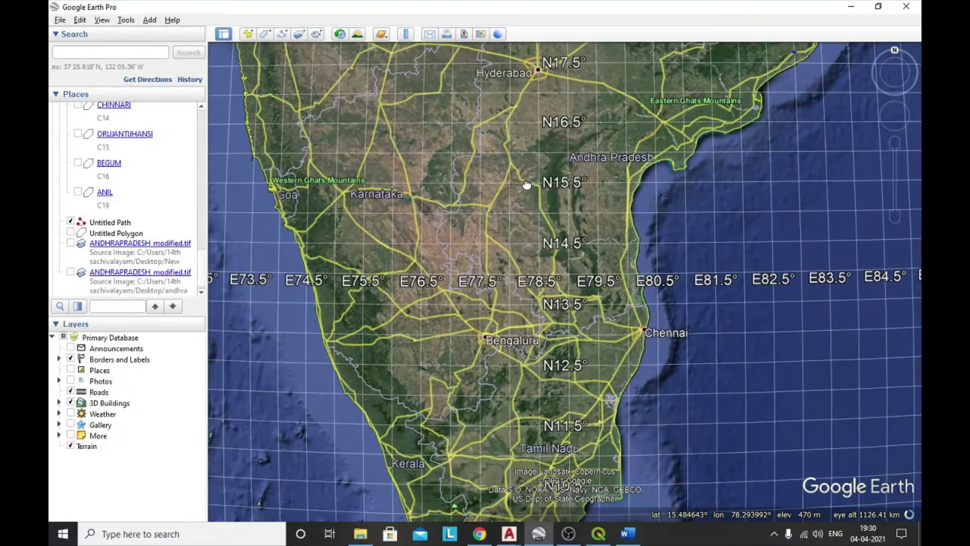
- Start a placemark west of Tirupati, compare its latitude and longitude with the surrounding grid labels, and discard it
{"action": "left_click", "coordinate": [247, 34]}
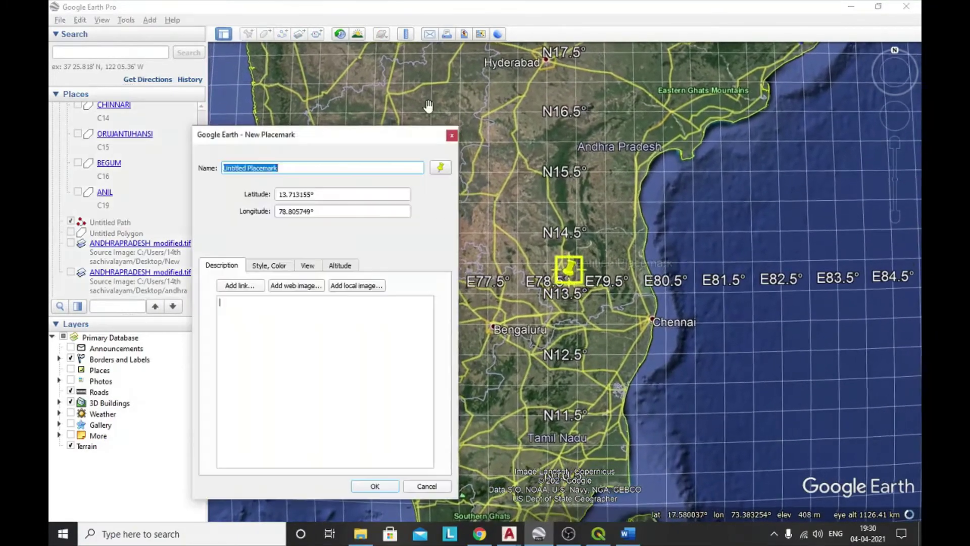
{"action": "scroll", "coordinate": [528, 215], "scroll_direction": "up", "scroll_amount": 5}
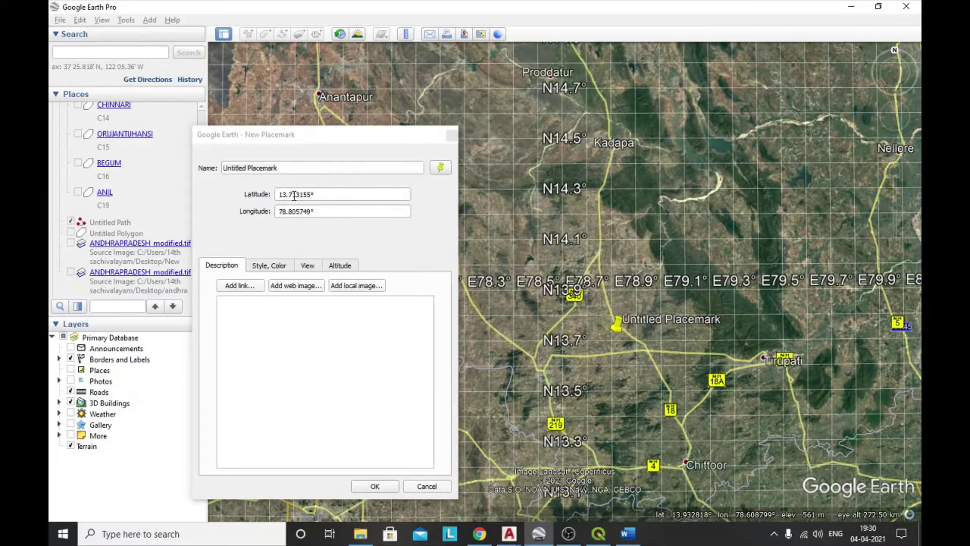
{"action": "scroll", "coordinate": [618, 350], "scroll_direction": "up", "scroll_amount": 4}
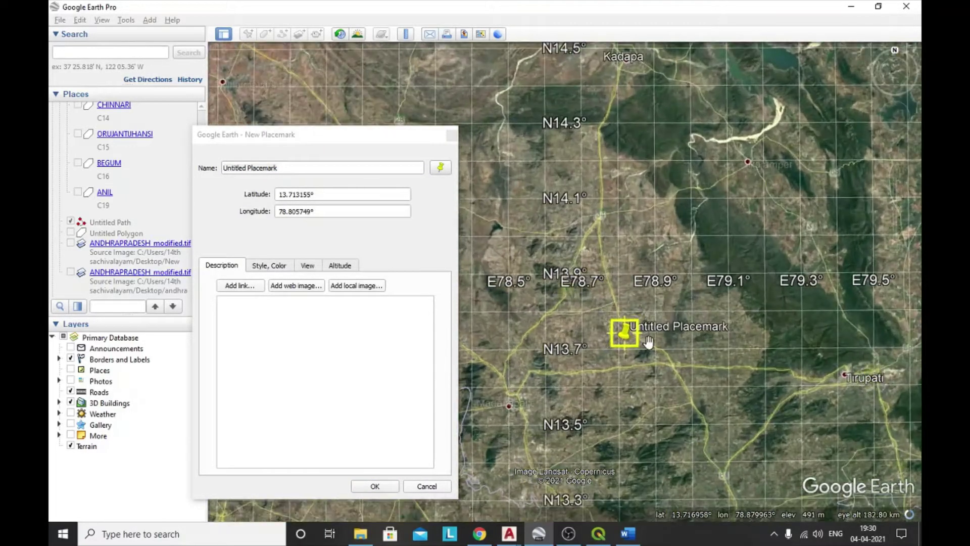
{"action": "scroll", "coordinate": [618, 349], "scroll_direction": "up", "scroll_amount": 3}
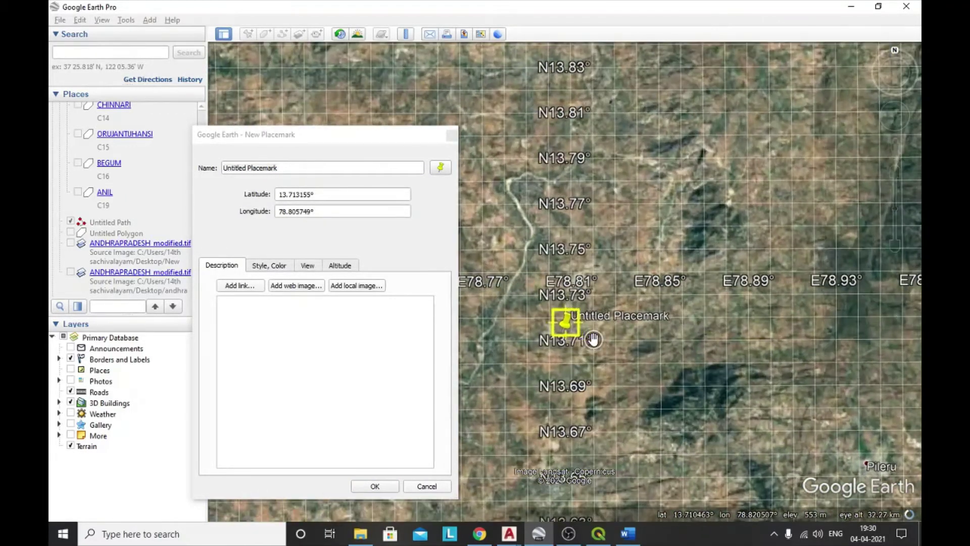
{"action": "scroll", "coordinate": [576, 340], "scroll_direction": "up", "scroll_amount": 1}
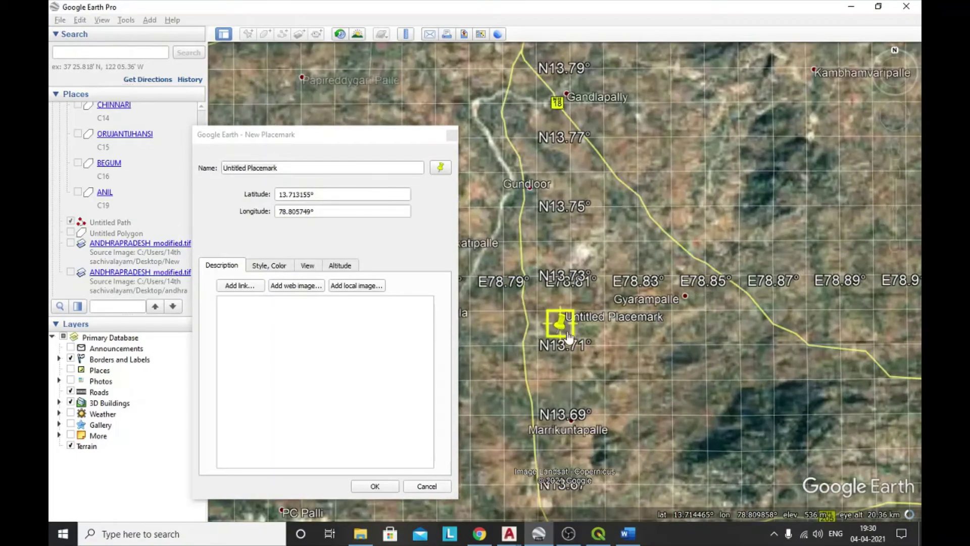
{"action": "left_click", "coordinate": [451, 136]}
- Examine the latitude and longitude grid from southern Andhra Pradesh north to the snow-covered mountains of Ladakh and Kashmir
{"action": "scroll", "coordinate": [596, 301], "scroll_direction": "down", "scroll_amount": 4}
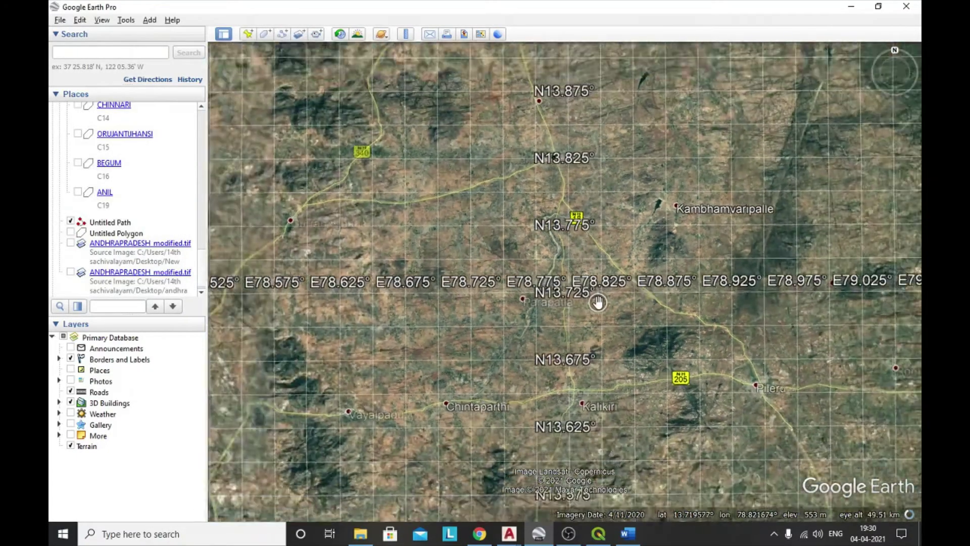
{"action": "scroll", "coordinate": [598, 302], "scroll_direction": "down", "scroll_amount": 5}
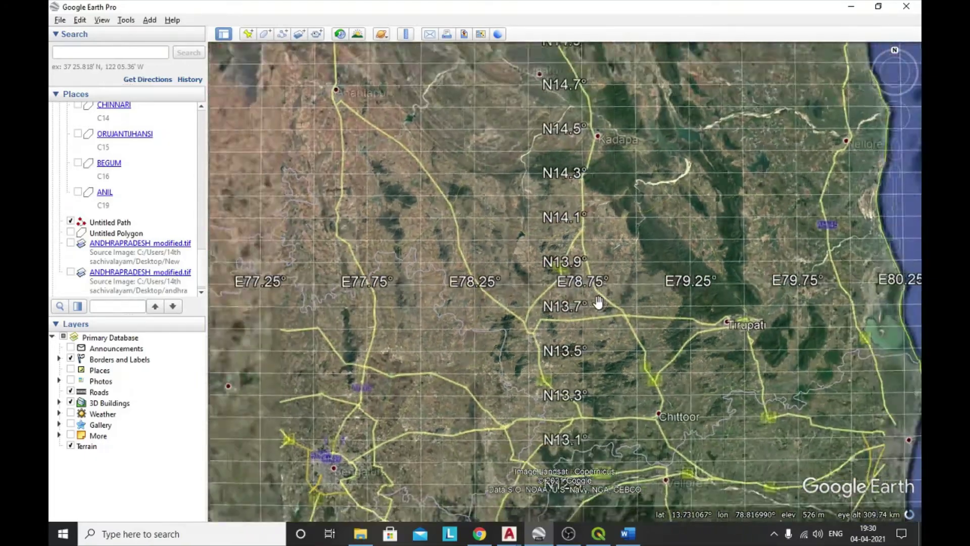
{"action": "scroll", "coordinate": [598, 301], "scroll_direction": "down", "scroll_amount": 4}
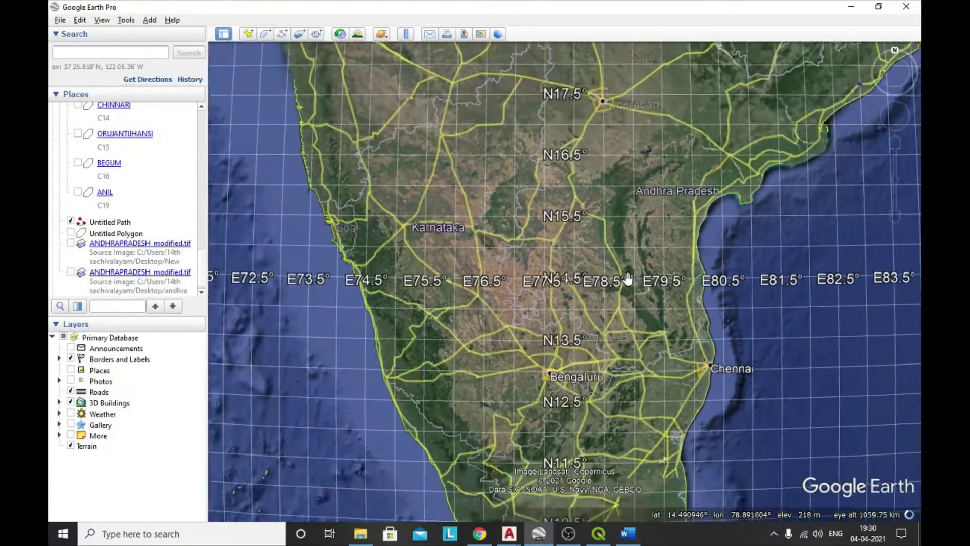
{"action": "scroll", "coordinate": [627, 279], "scroll_direction": "down", "scroll_amount": 4}
{"action": "left_click_drag", "start_coordinate": [641, 113], "coordinate": [627, 359]}
{"action": "left_click_drag", "start_coordinate": [588, 177], "coordinate": [577, 150]}
{"action": "scroll", "coordinate": [577, 150], "scroll_direction": "up", "scroll_amount": 5}
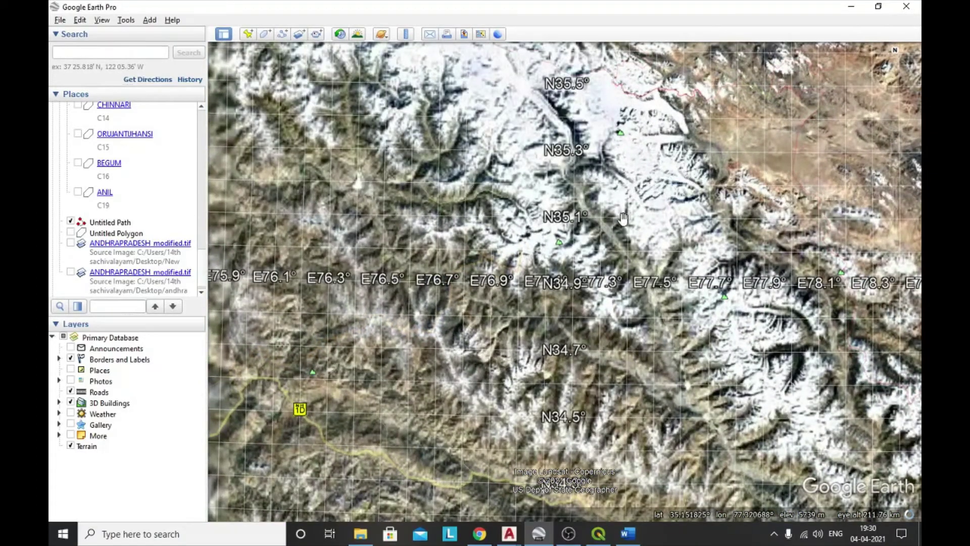
{"action": "scroll", "coordinate": [671, 197], "scroll_direction": "up", "scroll_amount": 3}
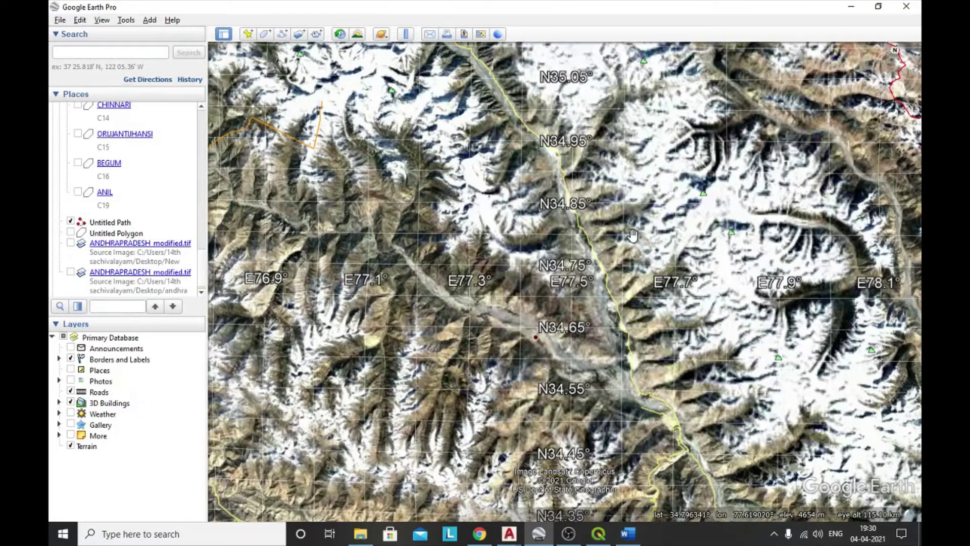
{"action": "scroll", "coordinate": [632, 242], "scroll_direction": "up", "scroll_amount": 2}
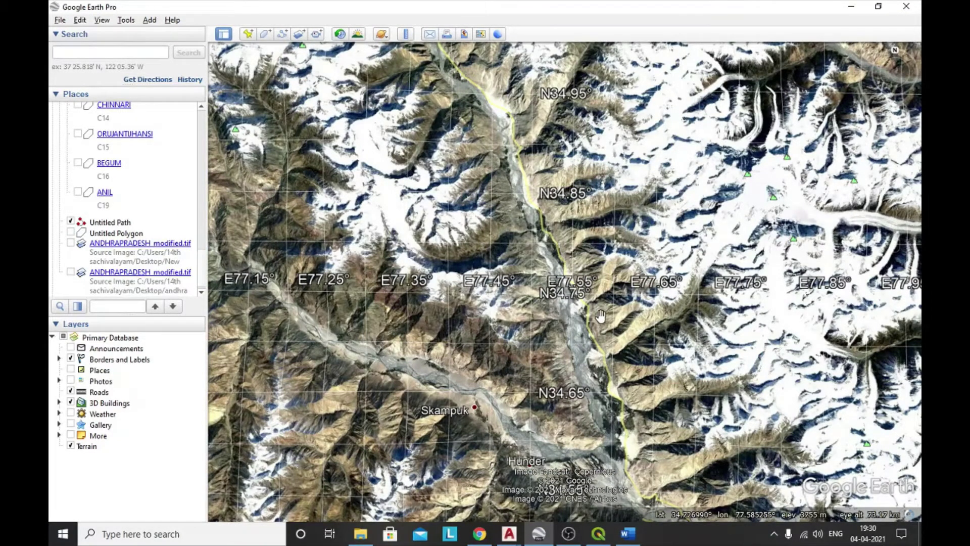
{"action": "scroll", "coordinate": [600, 316], "scroll_direction": "down", "scroll_amount": 3}
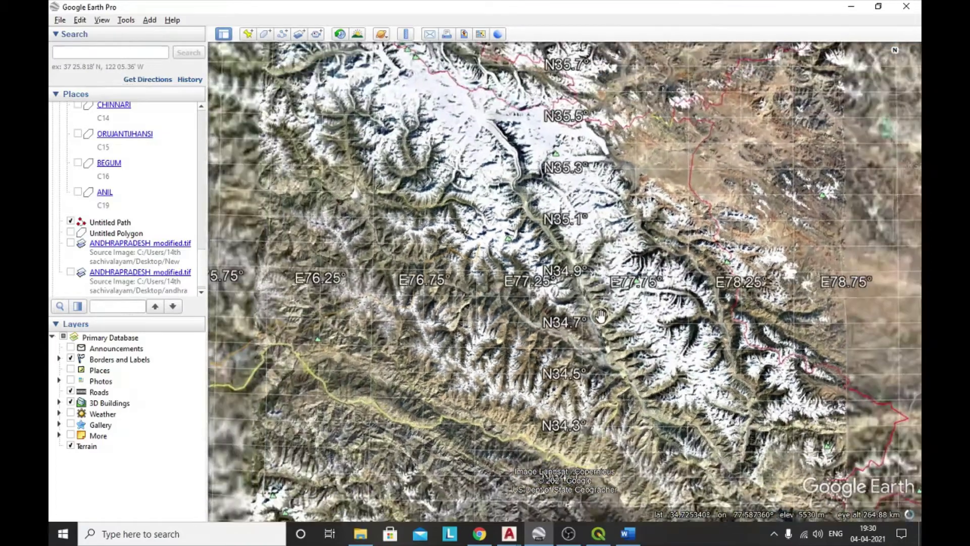
{"action": "scroll", "coordinate": [600, 316], "scroll_direction": "down", "scroll_amount": 1}
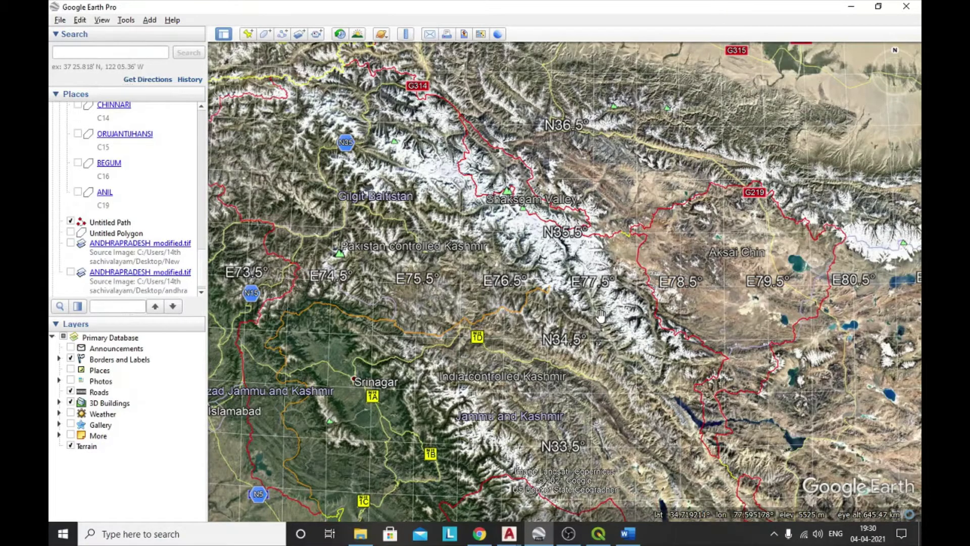
- Inspect the mountain and valley terrain around Tsati in Ladakh in a tilted 3D view
{"action": "middle_click_drag", "start_coordinate": [600, 316], "coordinate": [614, 385]}
{"action": "scroll", "coordinate": [614, 385], "scroll_direction": "up", "scroll_amount": 5}
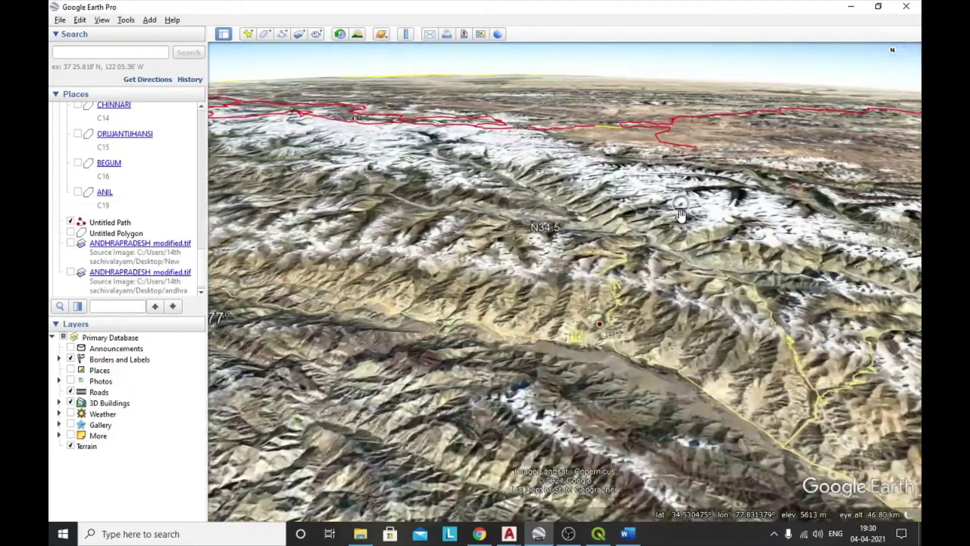
{"action": "scroll", "coordinate": [664, 231], "scroll_direction": "up", "scroll_amount": 5}
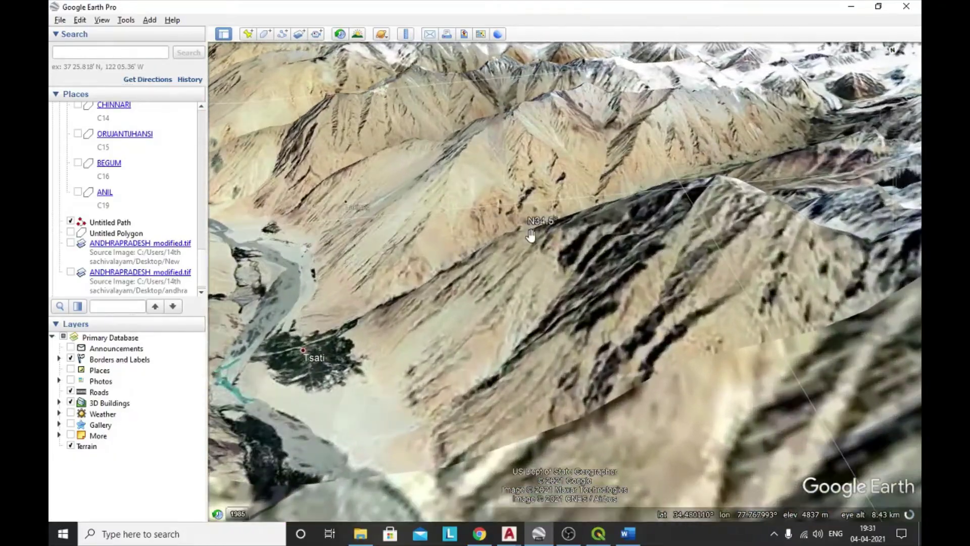
{"action": "middle_click_drag", "start_coordinate": [664, 231], "coordinate": [533, 273]}
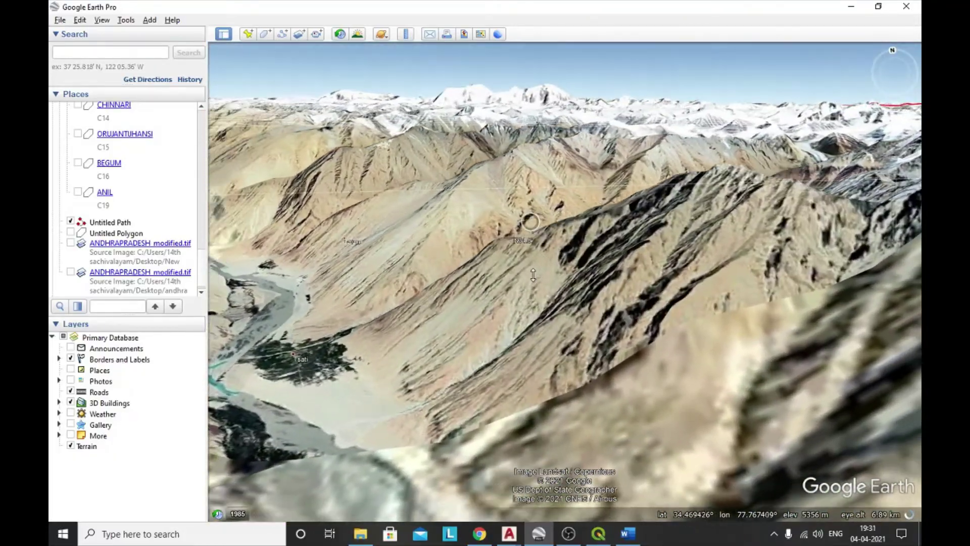
{"action": "left_click_drag", "start_coordinate": [528, 232], "coordinate": [539, 243]}
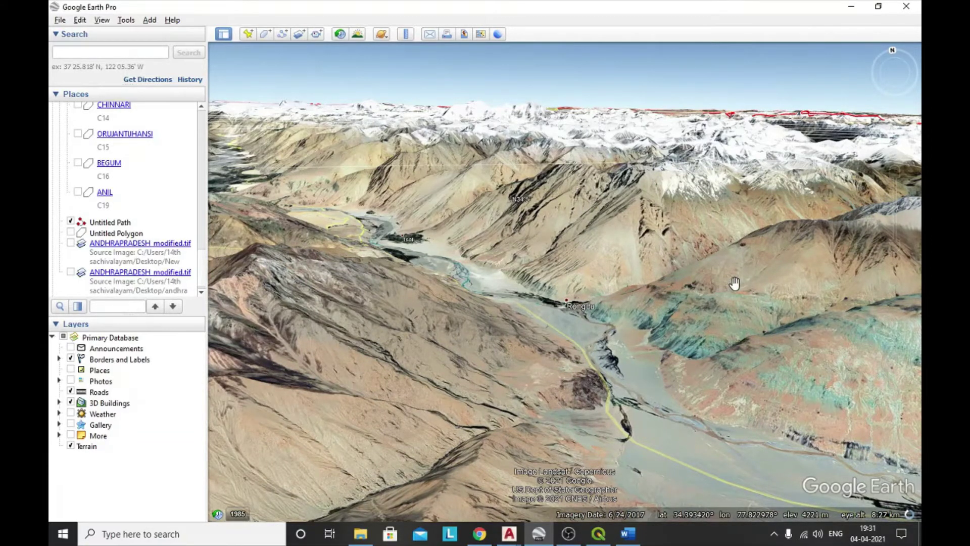
- Examine India's position on the globe between the Equator and northern latitudes, along the Tropic of Cancer and the eastern longitudes
{"action": "scroll", "coordinate": [735, 283], "scroll_direction": "down", "scroll_amount": 5}
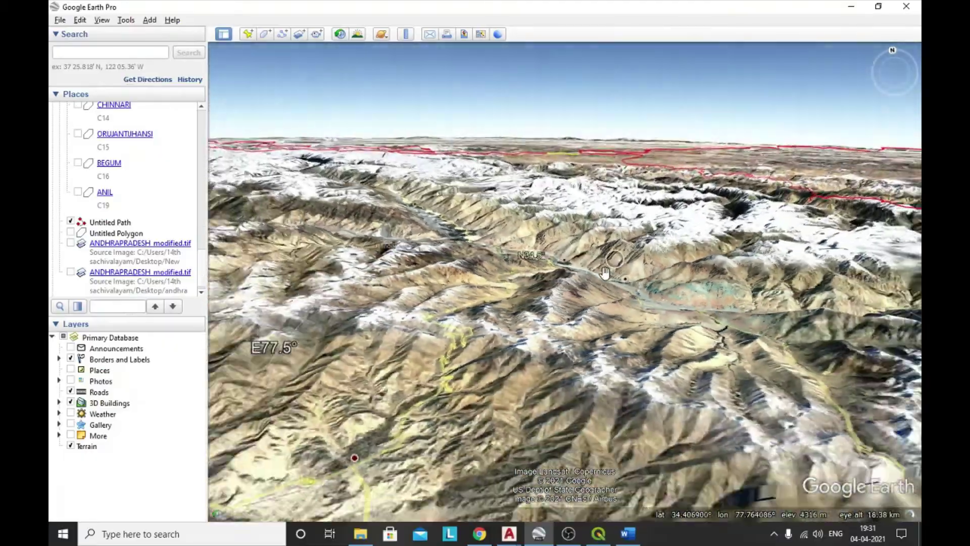
{"action": "scroll", "coordinate": [605, 273], "scroll_direction": "down", "scroll_amount": 10}
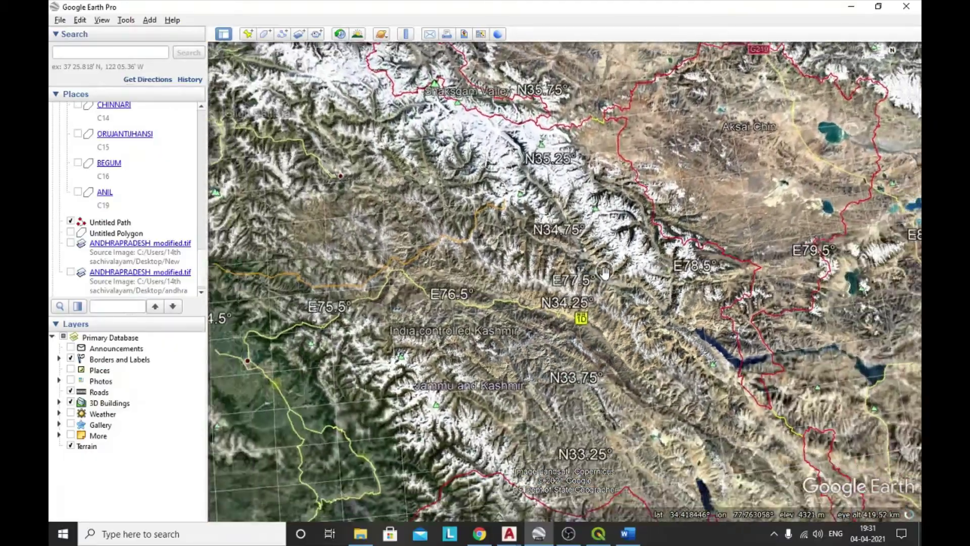
{"action": "scroll", "coordinate": [604, 273], "scroll_direction": "down", "scroll_amount": 8}
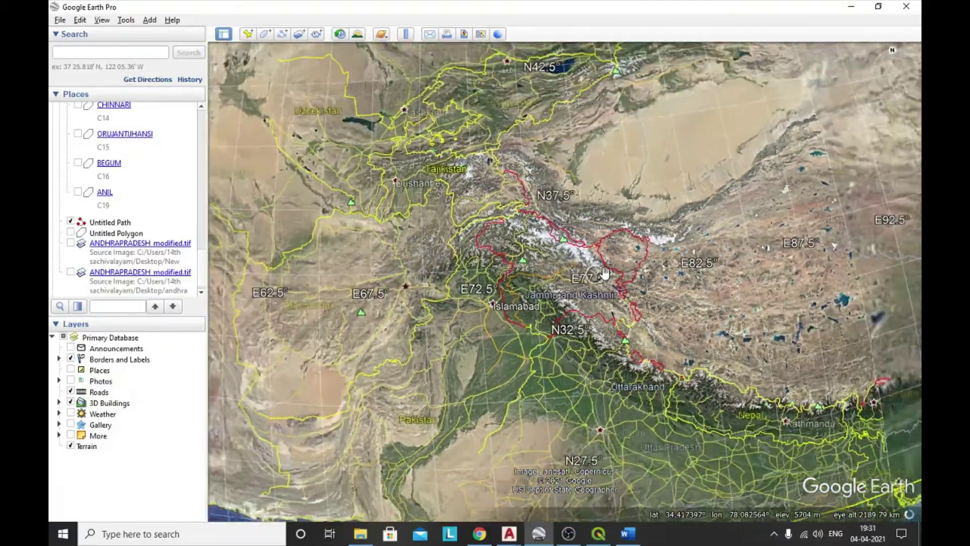
{"action": "scroll", "coordinate": [604, 272], "scroll_direction": "down", "scroll_amount": 5}
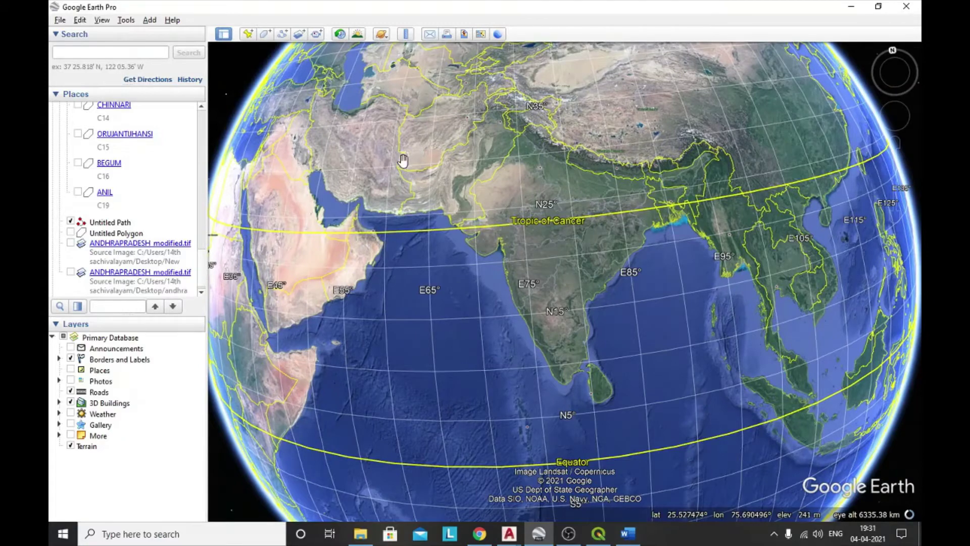
{"action": "left_click_drag", "start_coordinate": [406, 128], "coordinate": [466, 85]}
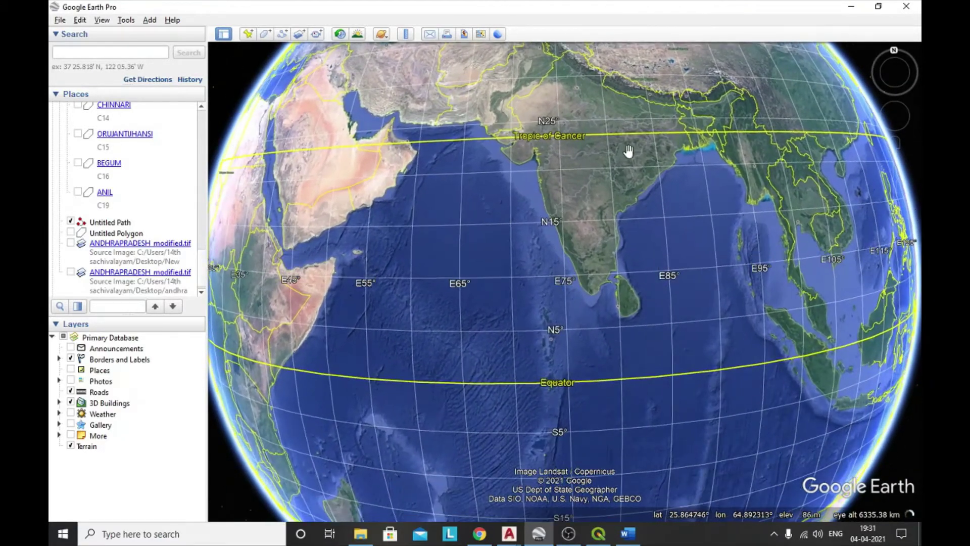
{"action": "left_click_drag", "start_coordinate": [628, 151], "coordinate": [616, 229]}
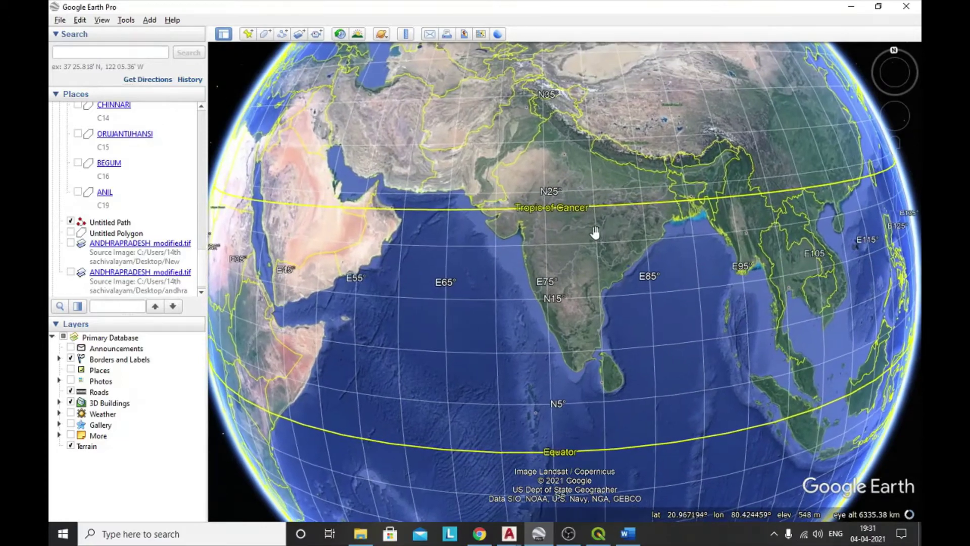
{"action": "scroll", "coordinate": [595, 232], "scroll_direction": "up", "scroll_amount": 2}
{"action": "left_click_drag", "start_coordinate": [653, 147], "coordinate": [699, 172]}
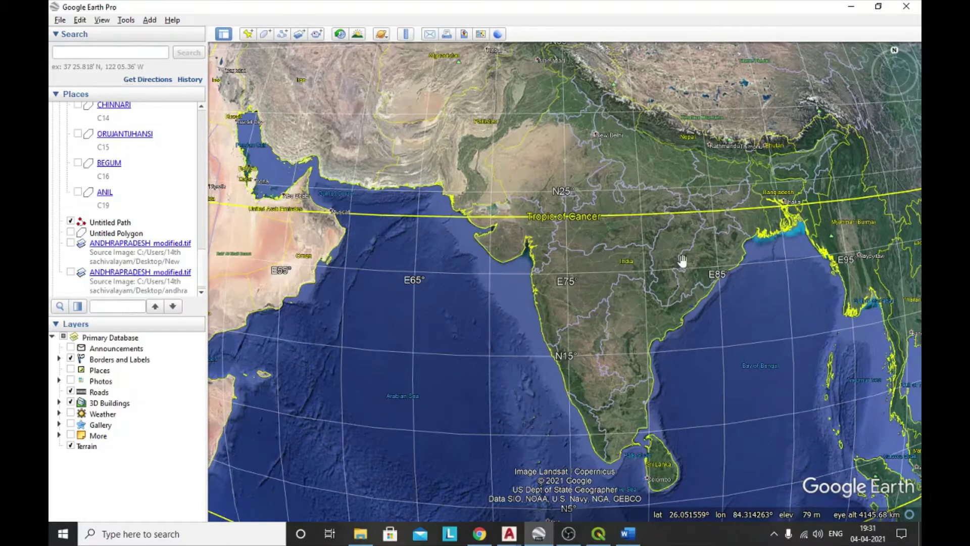
- Compare the latitude and longitude lines crossing India around the Tropic of Cancer at closer and wider scales
{"action": "scroll", "coordinate": [682, 260], "scroll_direction": "up", "scroll_amount": 3}
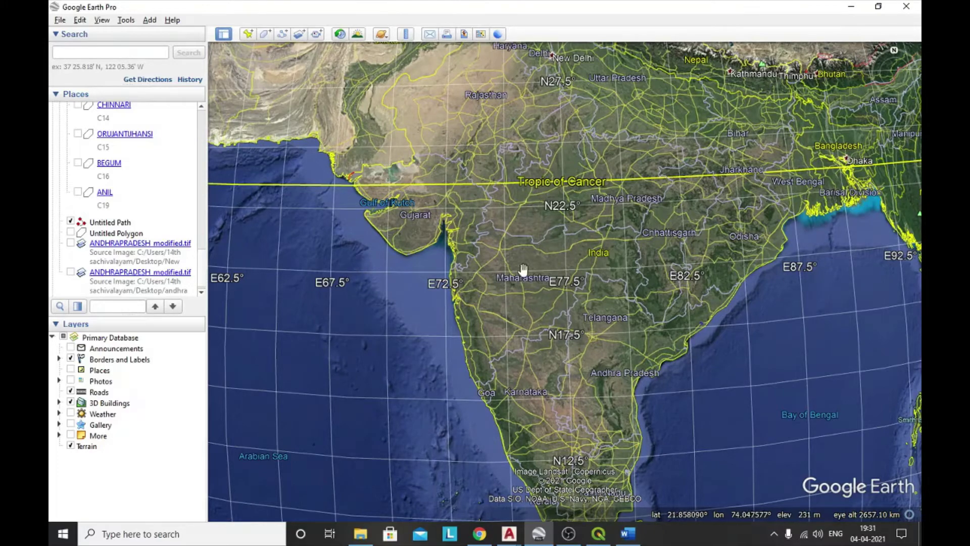
{"action": "scroll", "coordinate": [615, 243], "scroll_direction": "down", "scroll_amount": 3}
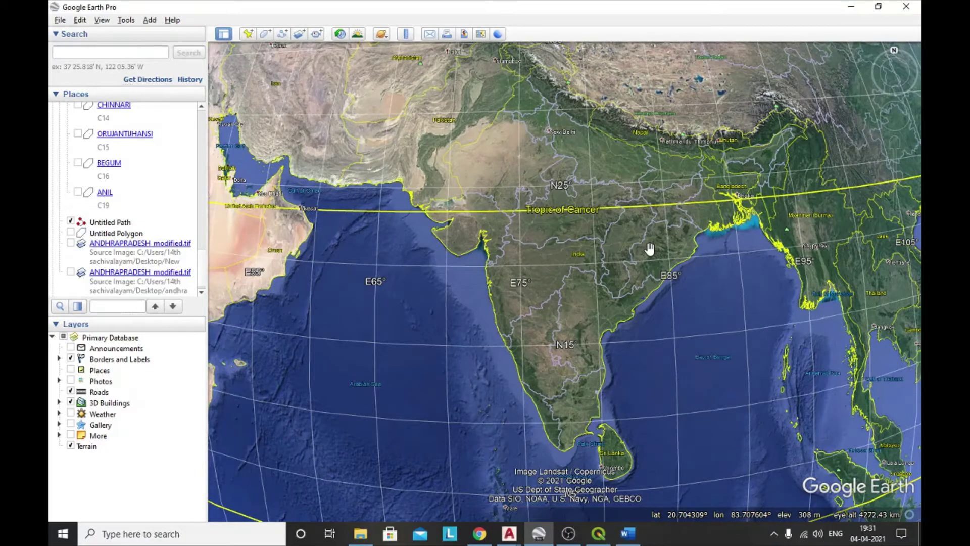
{"action": "scroll", "coordinate": [649, 250], "scroll_direction": "down", "scroll_amount": 3}
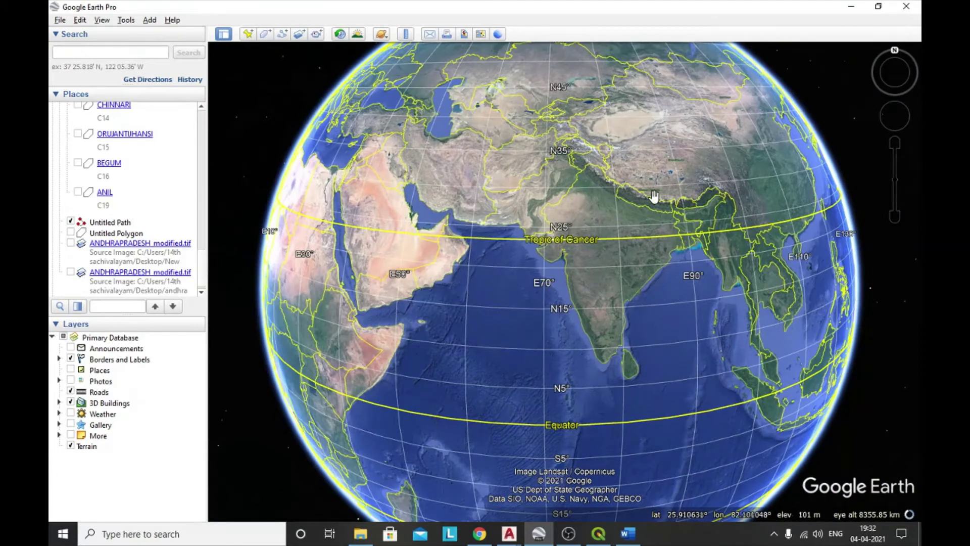
{"action": "scroll", "coordinate": [580, 242], "scroll_direction": "up", "scroll_amount": 2}
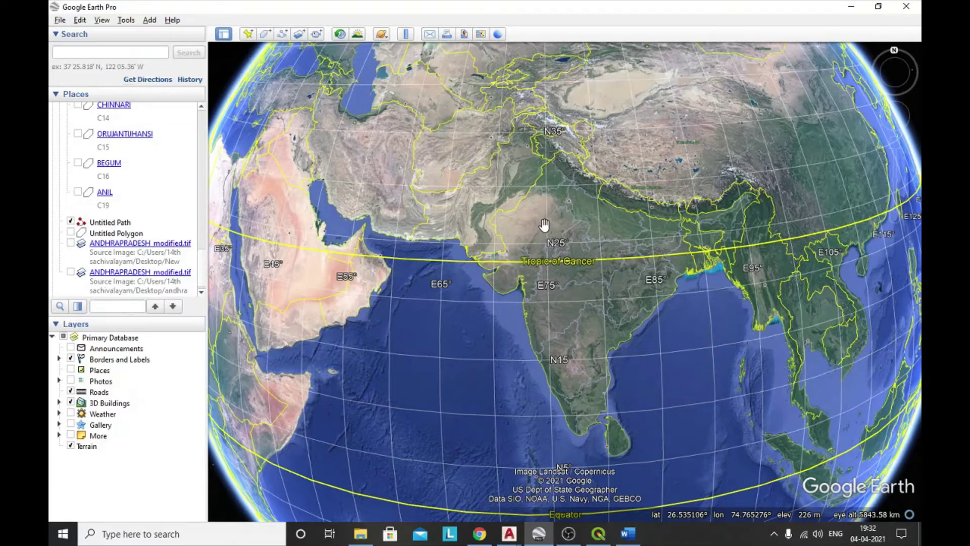
{"action": "scroll", "coordinate": [609, 213], "scroll_direction": "up", "scroll_amount": 3}
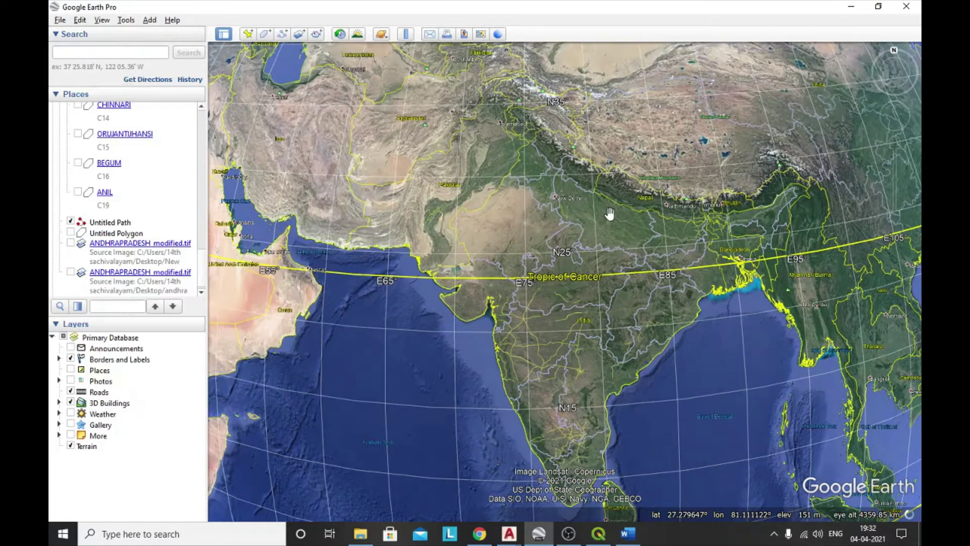
{"action": "scroll", "coordinate": [609, 213], "scroll_direction": "down", "scroll_amount": 3}
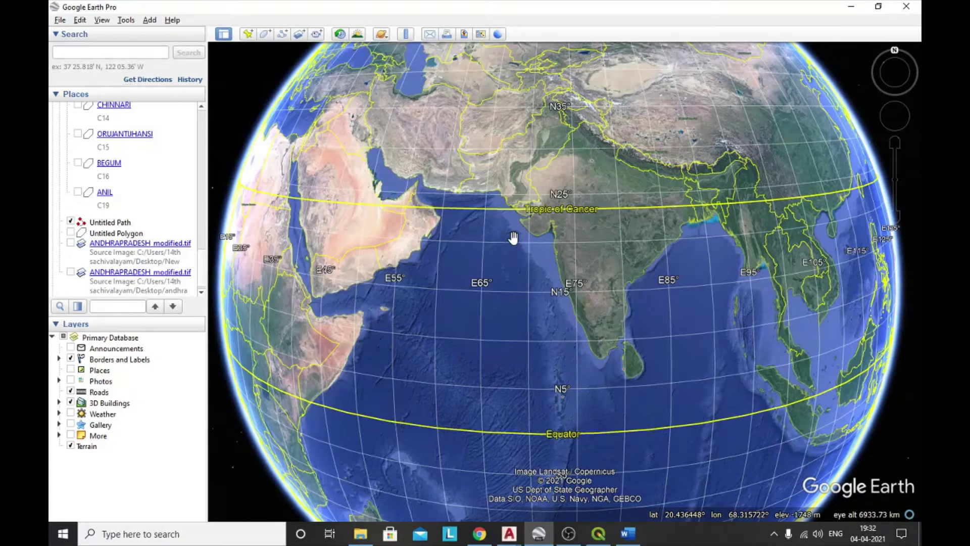
- Examine the parallels and meridians around the globe from the Equator to Antarctica, up to the Arctic Circle, and back to India
{"action": "scroll", "coordinate": [512, 234], "scroll_direction": "down", "scroll_amount": 2}
{"action": "left_click_drag", "start_coordinate": [561, 404], "coordinate": [541, 212]}
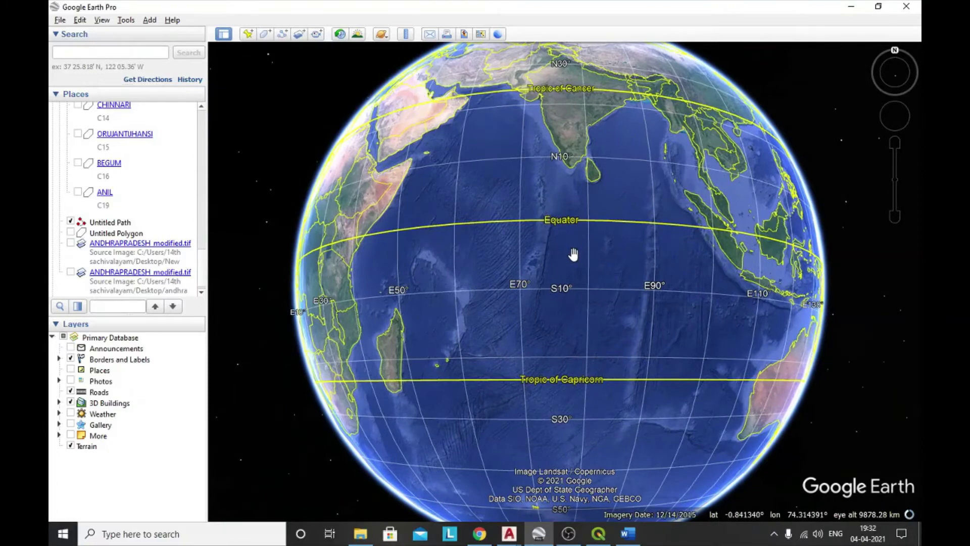
{"action": "left_click_drag", "start_coordinate": [574, 255], "coordinate": [581, 214]}
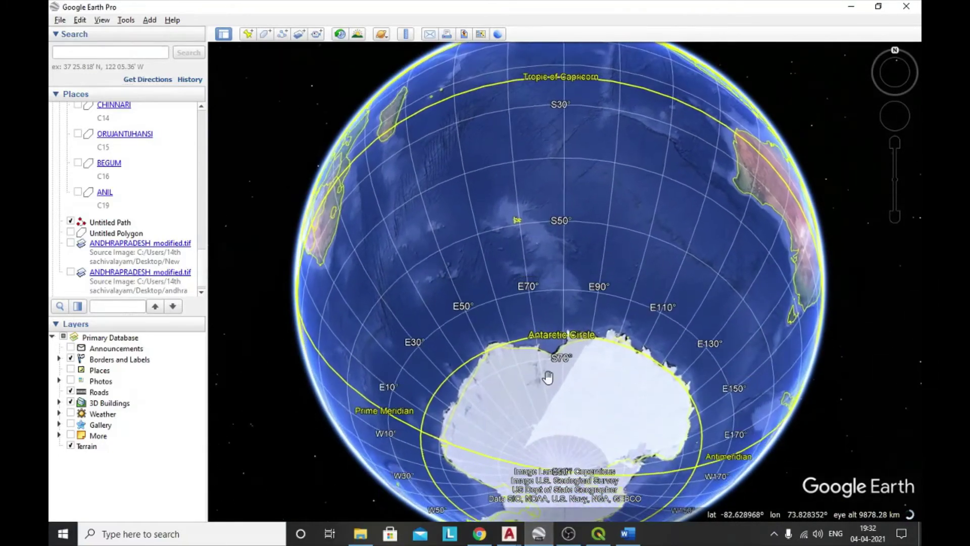
{"action": "scroll", "coordinate": [510, 313], "scroll_direction": "up", "scroll_amount": 2}
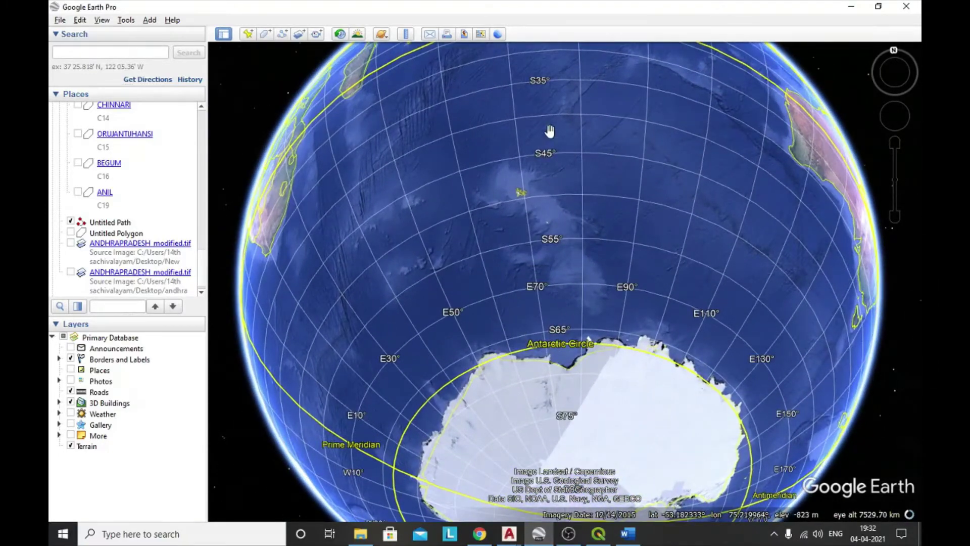
{"action": "left_click_drag", "start_coordinate": [546, 109], "coordinate": [570, 276]}
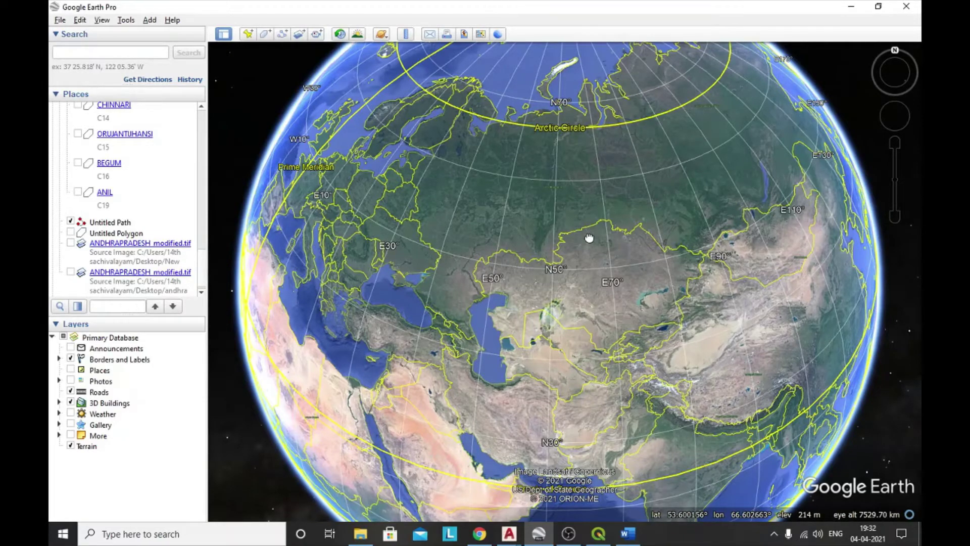
{"action": "left_click_drag", "start_coordinate": [589, 238], "coordinate": [567, 174]}
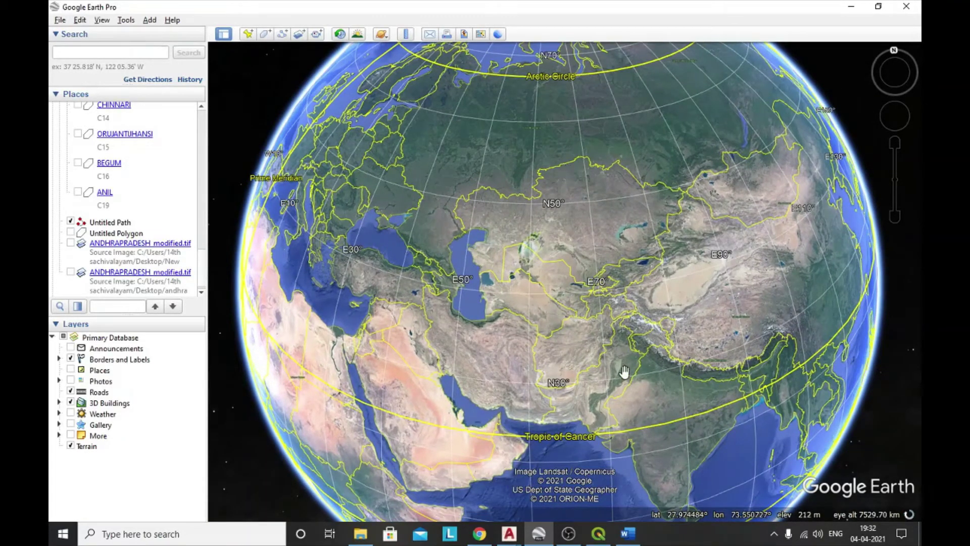
{"action": "left_click_drag", "start_coordinate": [621, 372], "coordinate": [625, 213]}
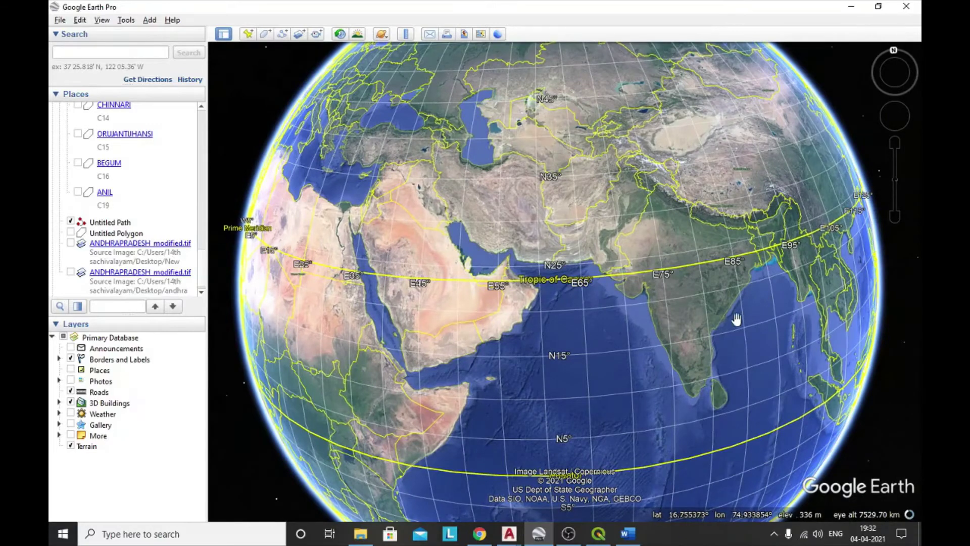
{"action": "left_click_drag", "start_coordinate": [734, 321], "coordinate": [598, 342]}
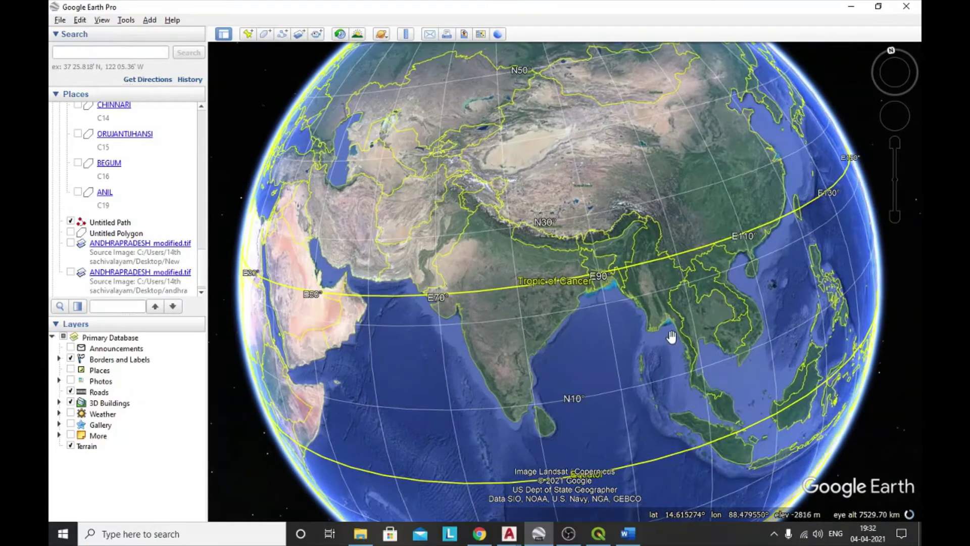
{"action": "left_click_drag", "start_coordinate": [441, 274], "coordinate": [555, 231]}
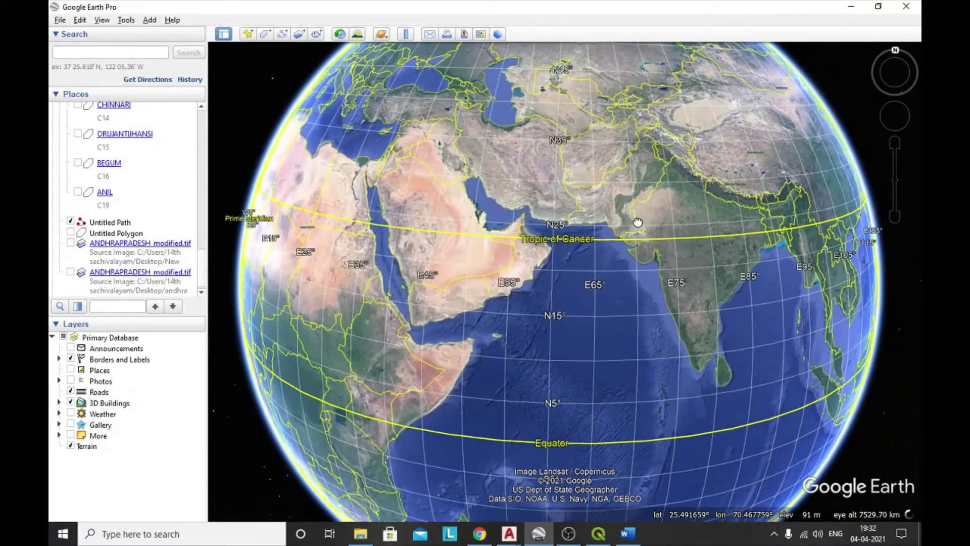
- Set the coordinate display to Universal Transverse Mercator in the 3D view options and apply it
{"action": "left_click", "coordinate": [108, 20]}
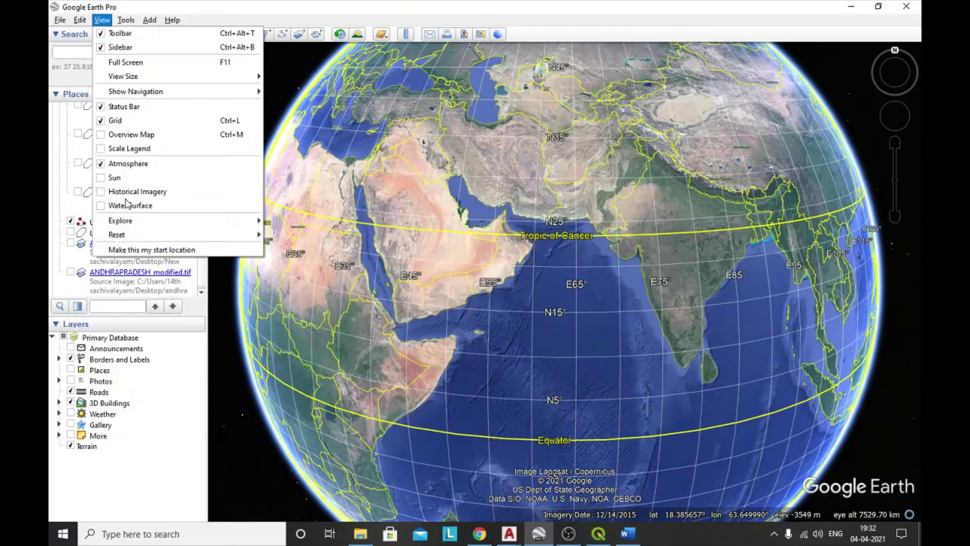
{"action": "mouse_move", "coordinate": [126, 19]}
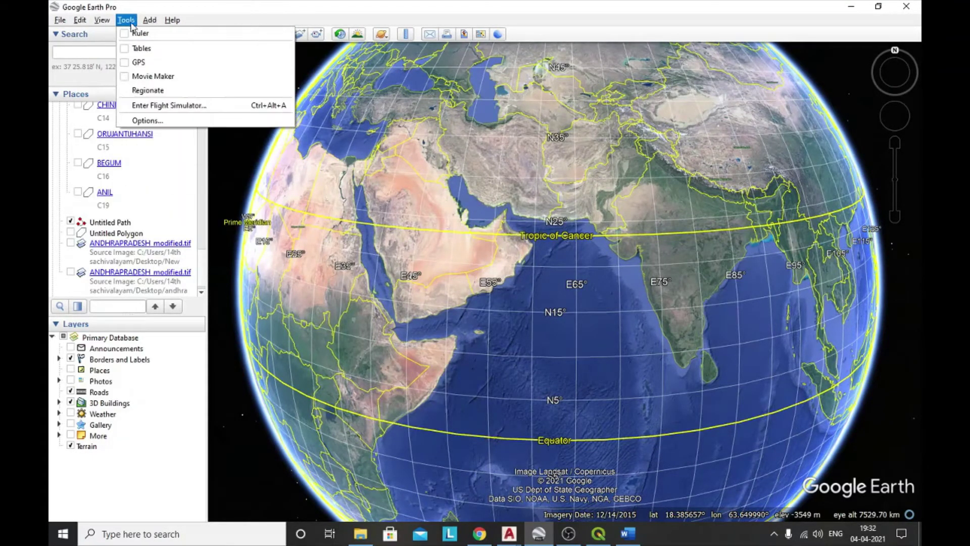
{"action": "left_click", "coordinate": [147, 121]}
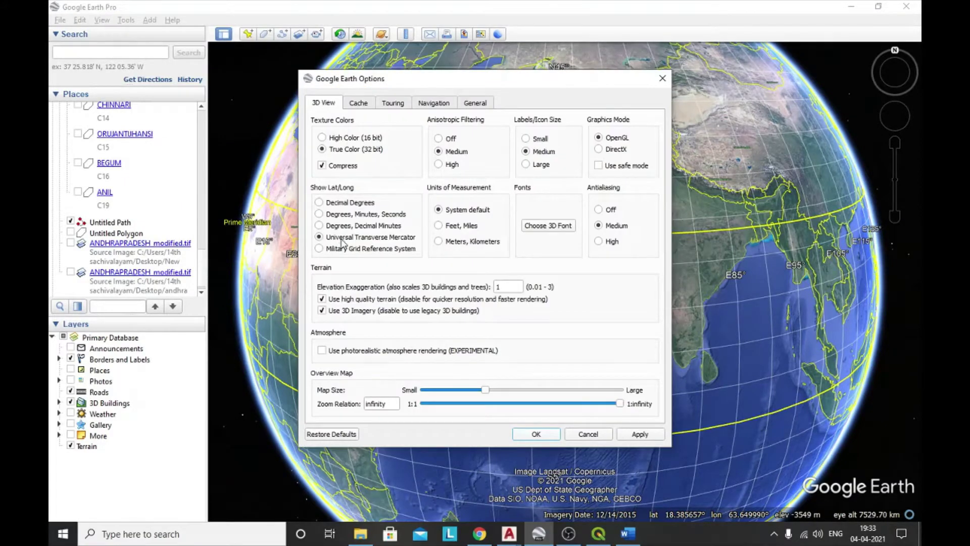
{"action": "left_click", "coordinate": [640, 434]}
{"action": "left_click", "coordinate": [547, 433]}
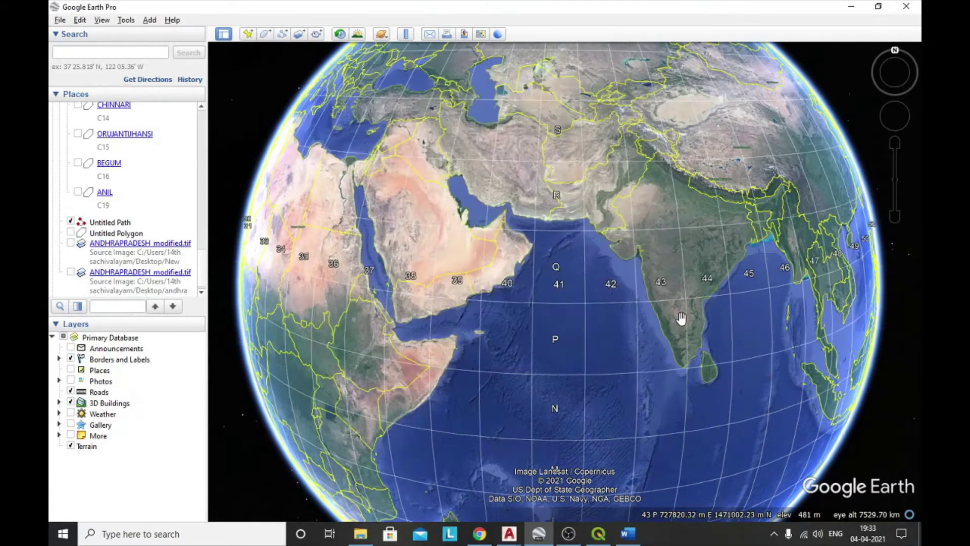
- Follow the numbered UTM zones east from India into the Pacific and inspect the grid cells around zones 58 to 60 and 1 in band R
{"action": "key", "text": "Right"}
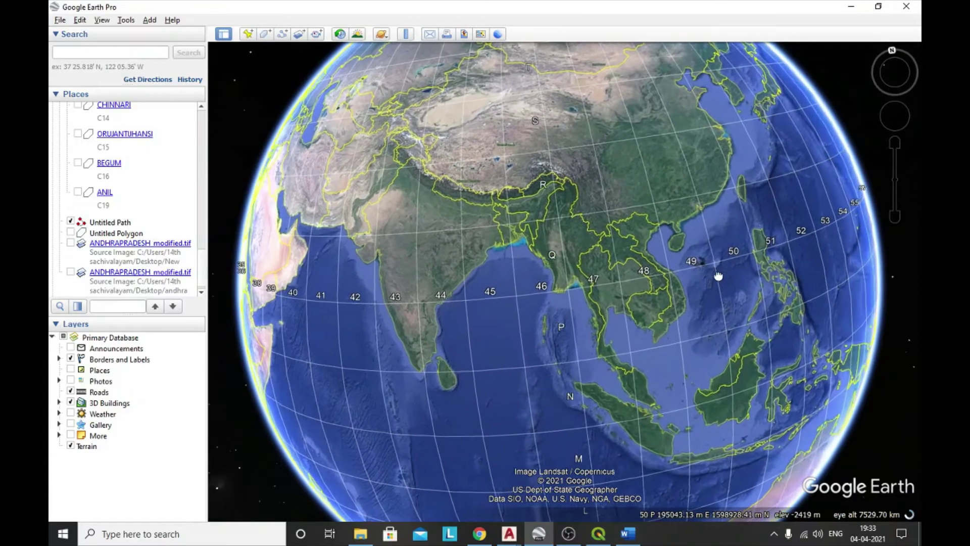
{"action": "key", "text": "Right"}
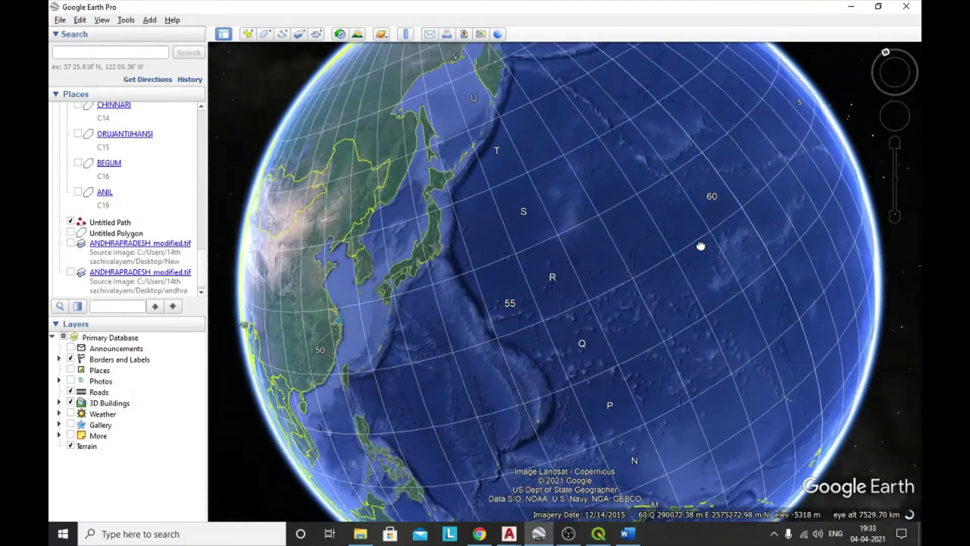
{"action": "scroll", "coordinate": [645, 277], "scroll_direction": "up", "scroll_amount": 3}
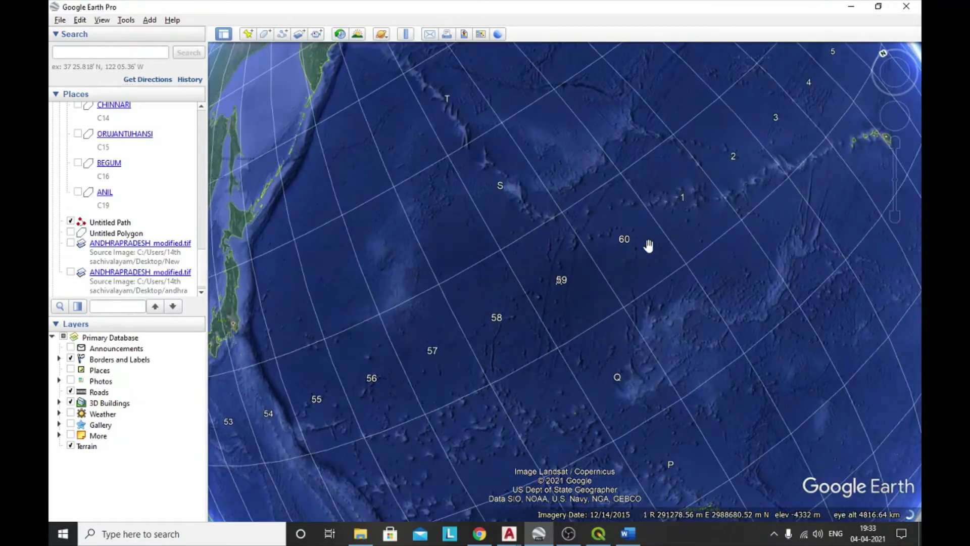
{"action": "scroll", "coordinate": [657, 225], "scroll_direction": "up", "scroll_amount": 2}
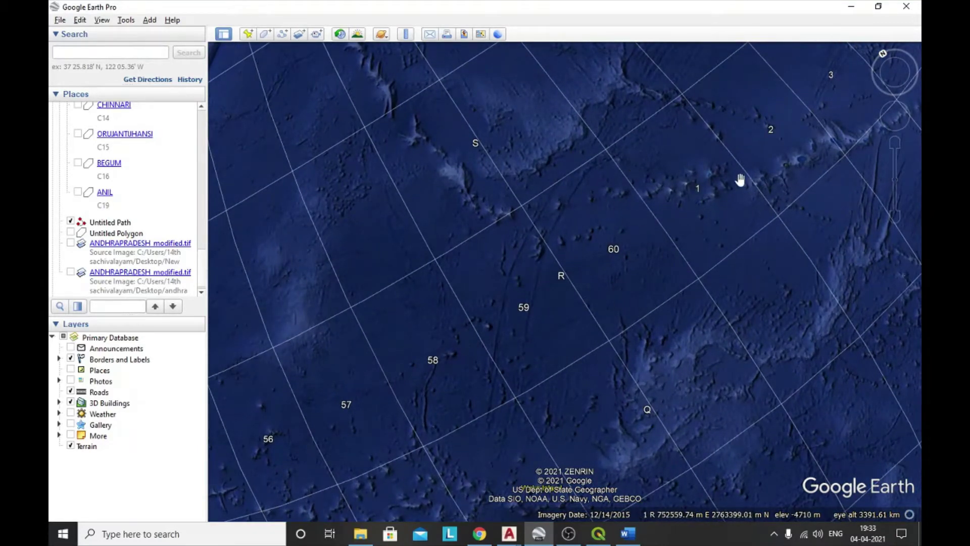
{"action": "scroll", "coordinate": [475, 198], "scroll_direction": "down", "scroll_amount": 3}
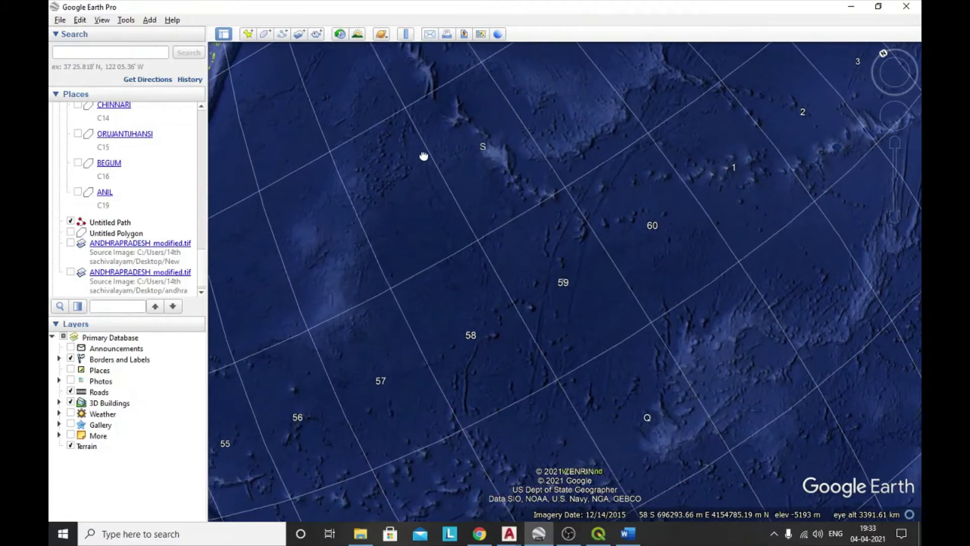
{"action": "scroll", "coordinate": [476, 199], "scroll_direction": "down", "scroll_amount": 3}
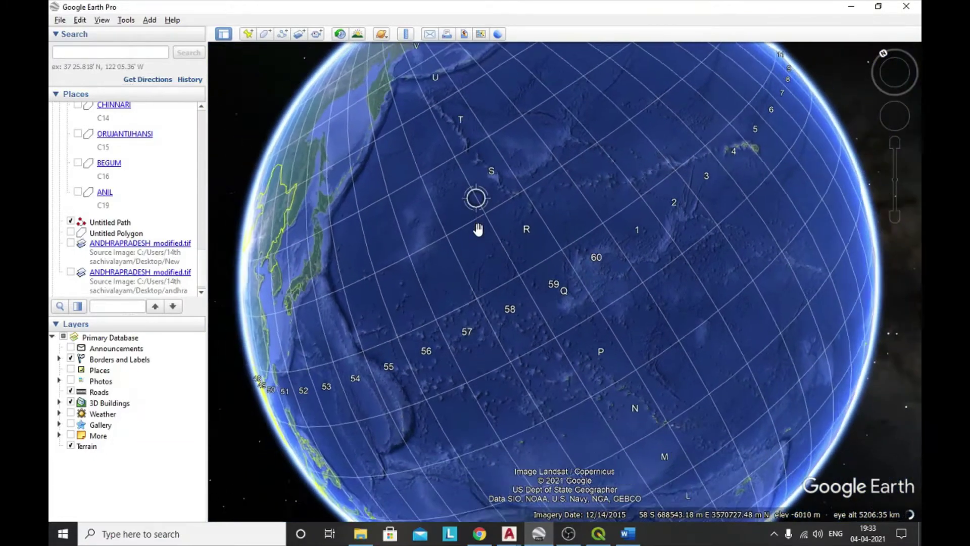
{"action": "scroll", "coordinate": [571, 268], "scroll_direction": "up", "scroll_amount": 2}
{"action": "left_click_drag", "start_coordinate": [594, 285], "coordinate": [579, 364]}
{"action": "scroll", "coordinate": [550, 252], "scroll_direction": "up", "scroll_amount": 3}
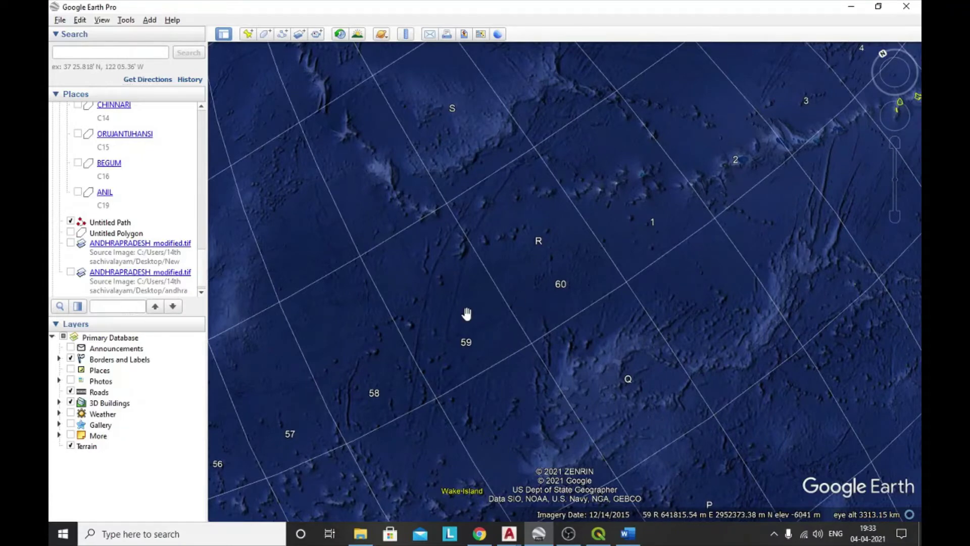
{"action": "scroll", "coordinate": [479, 154], "scroll_direction": "up", "scroll_amount": 2}
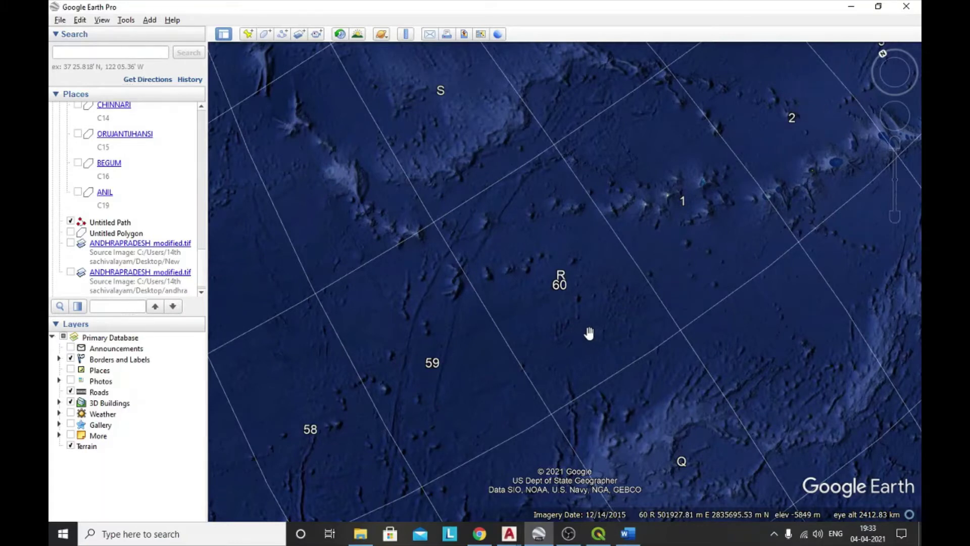
{"action": "left_click_drag", "start_coordinate": [488, 244], "coordinate": [548, 210]}
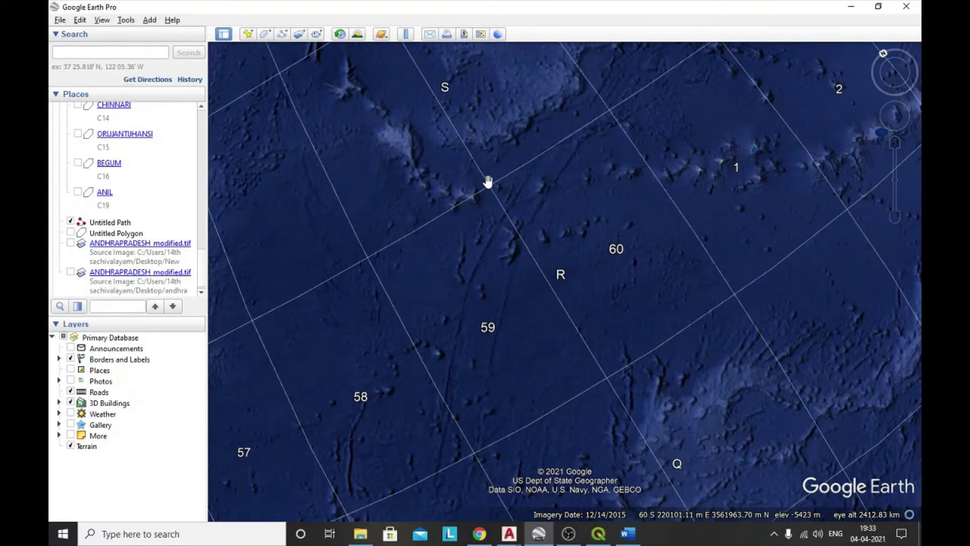
{"action": "left_click_drag", "start_coordinate": [488, 181], "coordinate": [484, 278]}
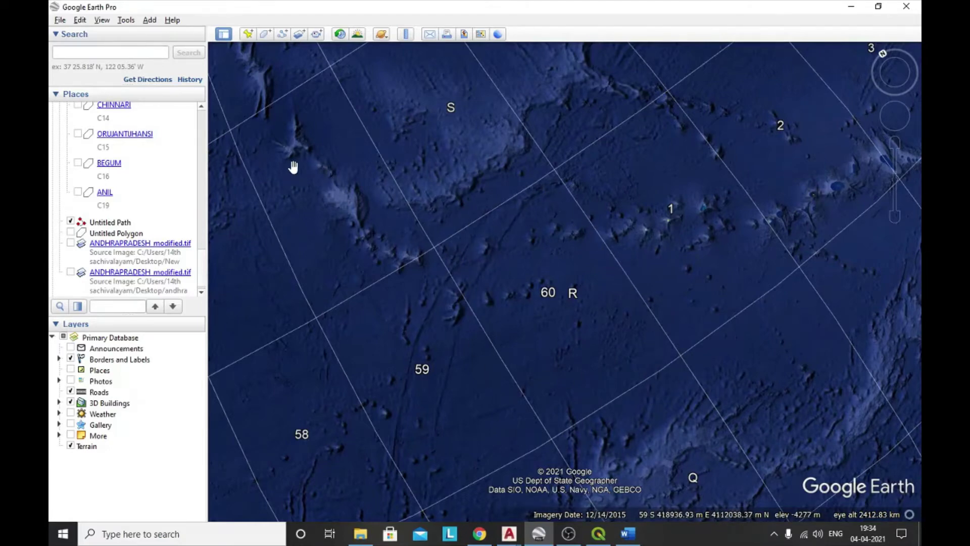
- Return to India on the globe and examine the UTM zones 42 to 46 and latitude bands P, Q and R covering it
{"action": "scroll", "coordinate": [634, 138], "scroll_direction": "down", "scroll_amount": 5}
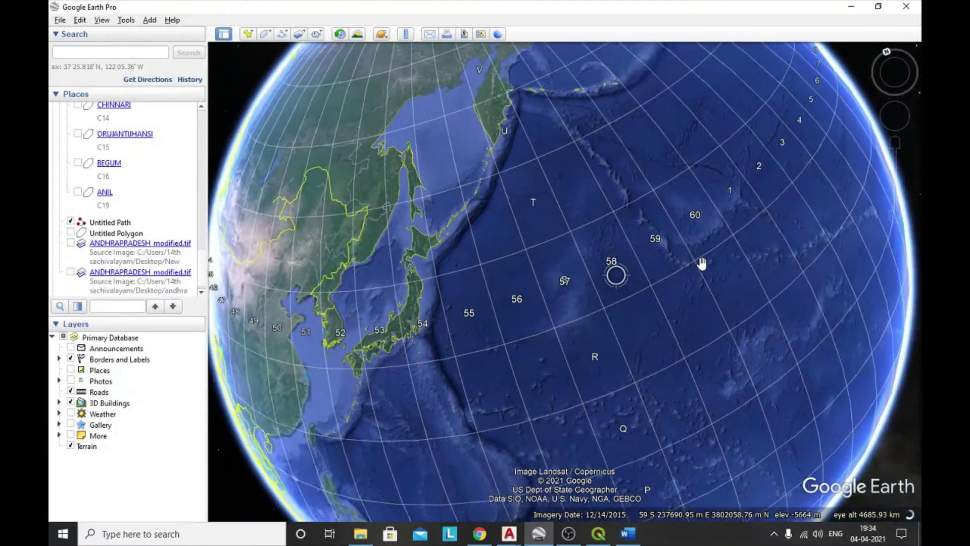
{"action": "scroll", "coordinate": [702, 263], "scroll_direction": "down", "scroll_amount": 5}
{"action": "left_click_drag", "start_coordinate": [411, 237], "coordinate": [594, 433]}
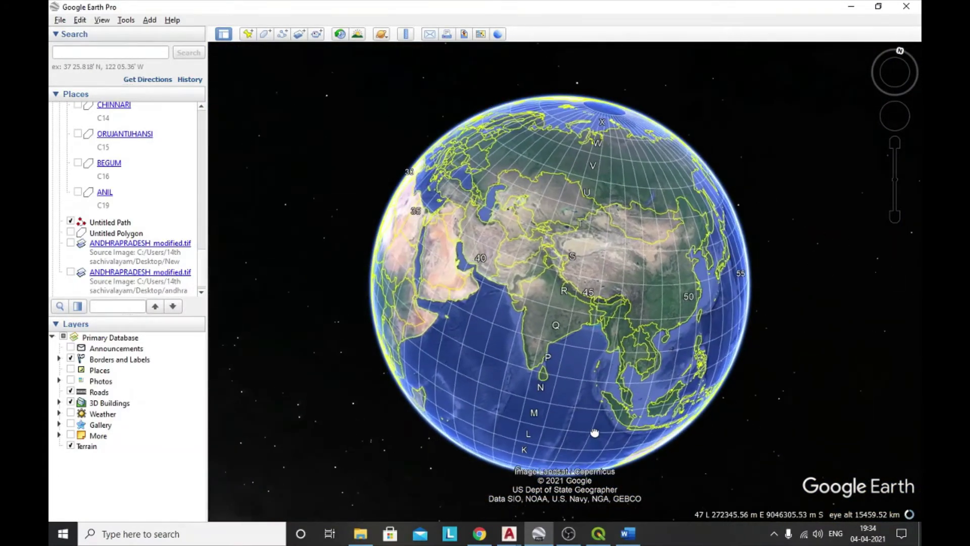
{"action": "scroll", "coordinate": [555, 354], "scroll_direction": "up", "scroll_amount": 5}
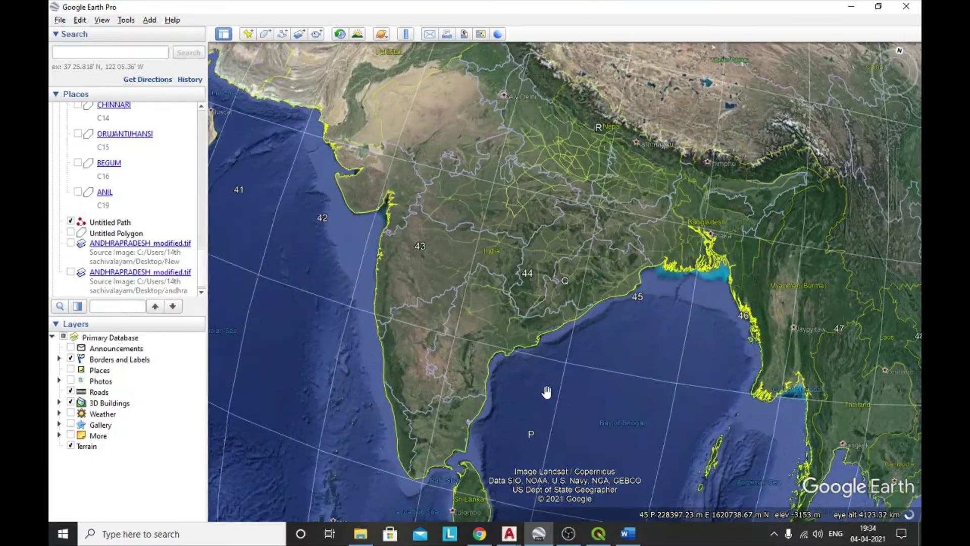
{"action": "scroll", "coordinate": [617, 313], "scroll_direction": "up", "scroll_amount": 3}
{"action": "scroll", "coordinate": [628, 336], "scroll_direction": "down", "scroll_amount": 2}
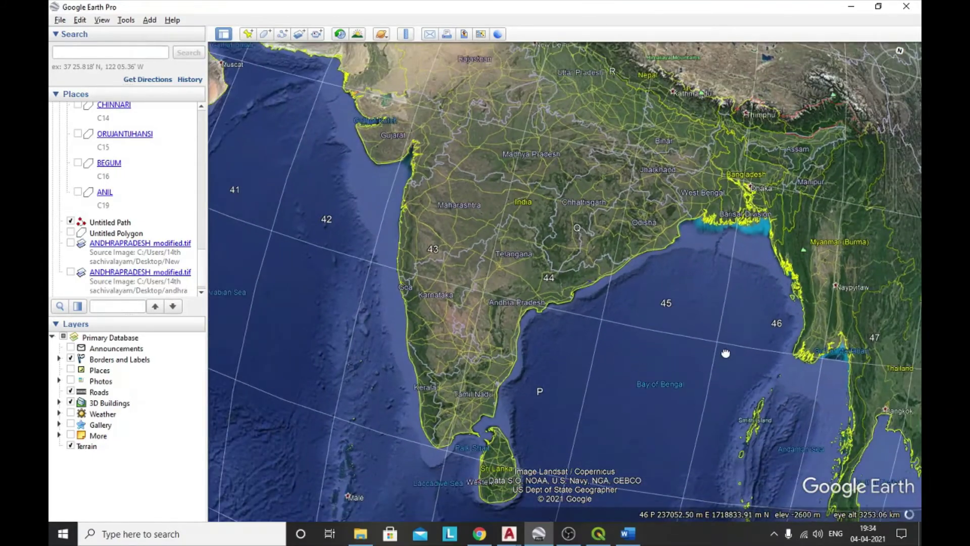
{"action": "left_click_drag", "start_coordinate": [725, 353], "coordinate": [771, 288]}
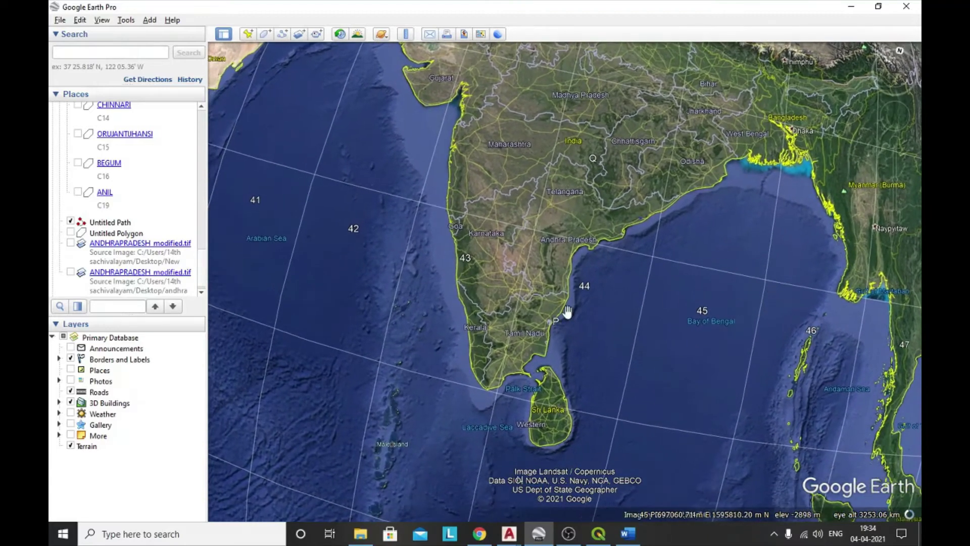
{"action": "left_click_drag", "start_coordinate": [353, 271], "coordinate": [318, 288]}
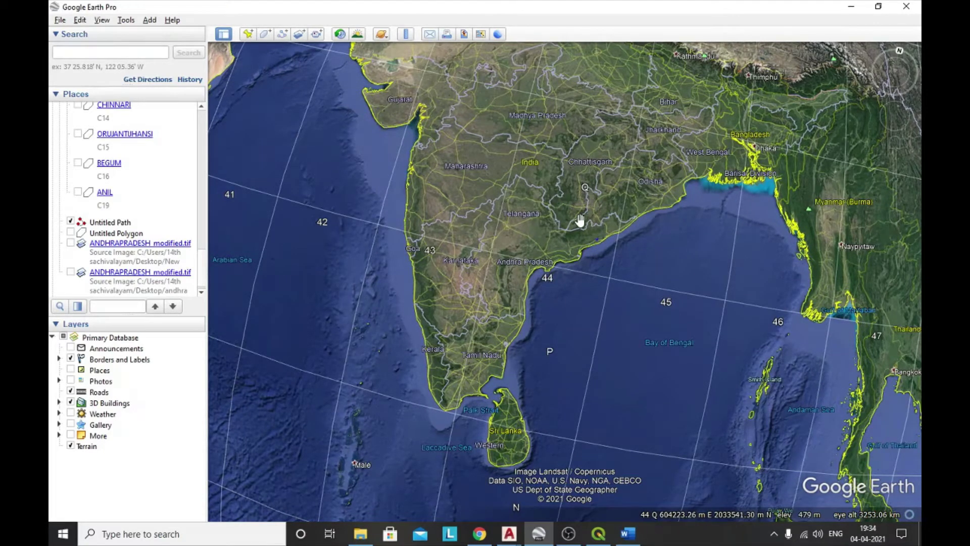
{"action": "left_click_drag", "start_coordinate": [364, 131], "coordinate": [370, 197]}
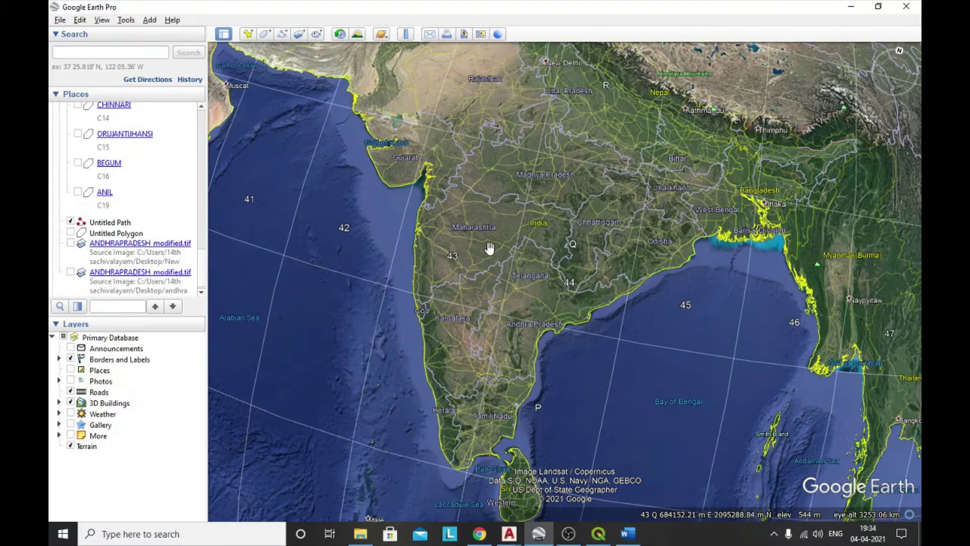
- Examine the UTM zone 43 to 45 boundaries over southern India, closing in on the east coast around Visakhapatnam and Srikakulam
{"action": "scroll", "coordinate": [491, 328], "scroll_direction": "up", "scroll_amount": 3}
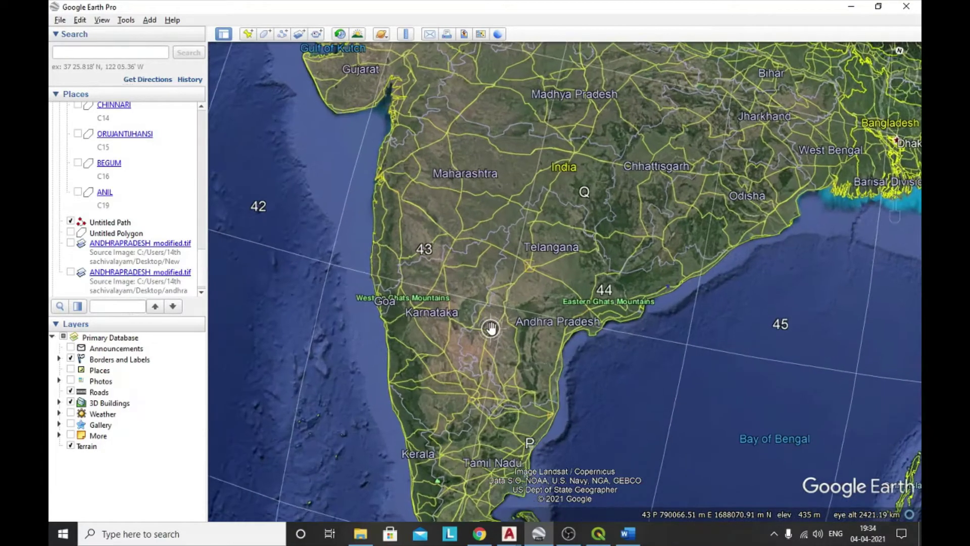
{"action": "scroll", "coordinate": [516, 343], "scroll_direction": "down", "scroll_amount": 3}
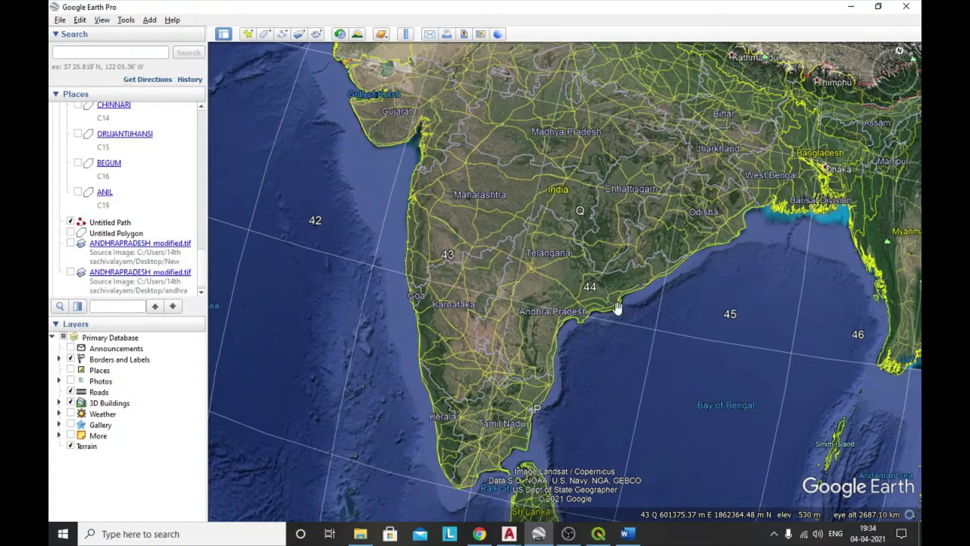
{"action": "scroll", "coordinate": [707, 285], "scroll_direction": "up", "scroll_amount": 3}
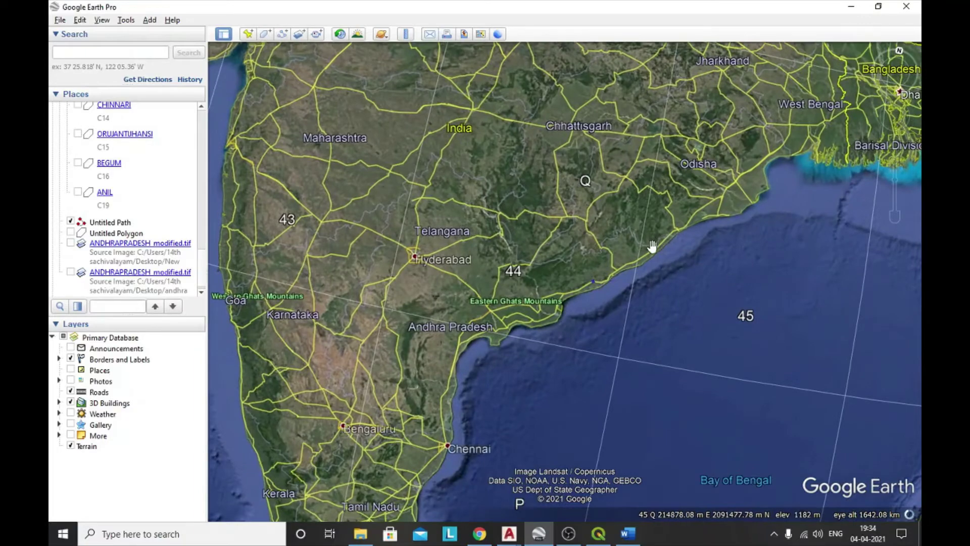
{"action": "scroll", "coordinate": [663, 262], "scroll_direction": "up", "scroll_amount": 5}
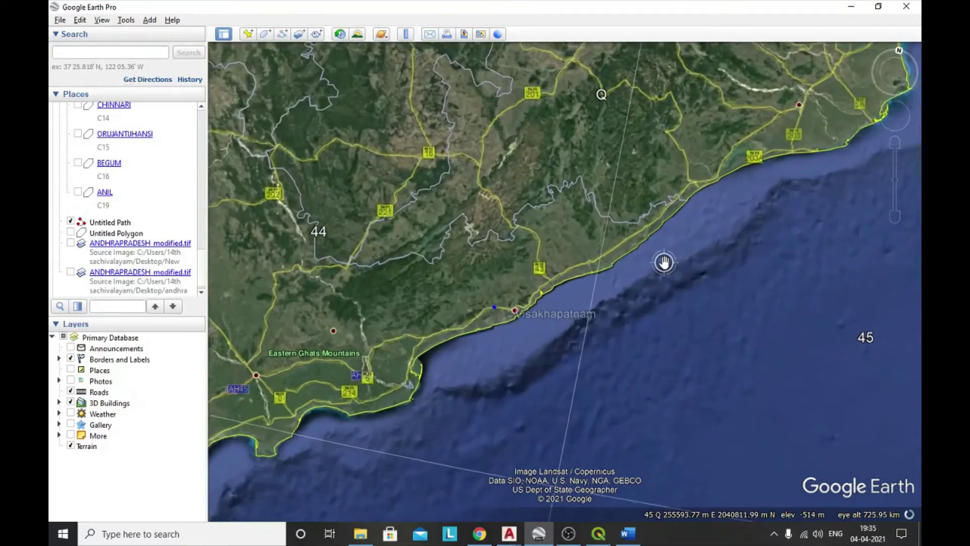
{"action": "scroll", "coordinate": [663, 262], "scroll_direction": "down", "scroll_amount": 3}
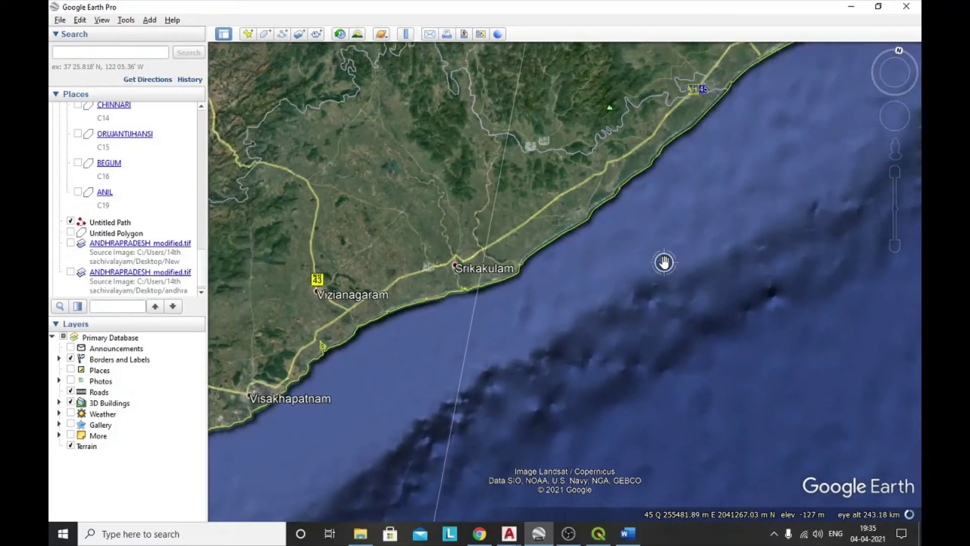
{"action": "scroll", "coordinate": [664, 262], "scroll_direction": "down", "scroll_amount": 5}
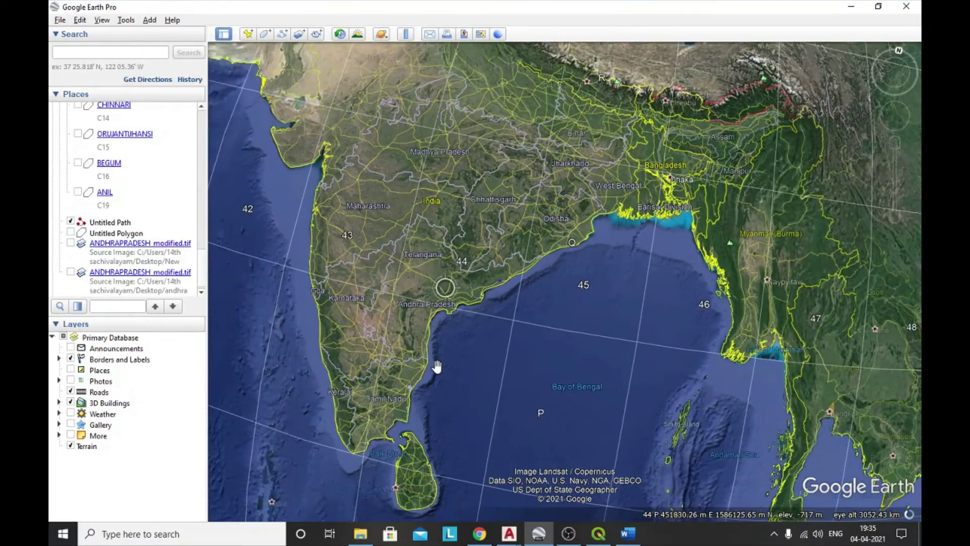
{"action": "left_click_drag", "start_coordinate": [436, 365], "coordinate": [471, 379]}
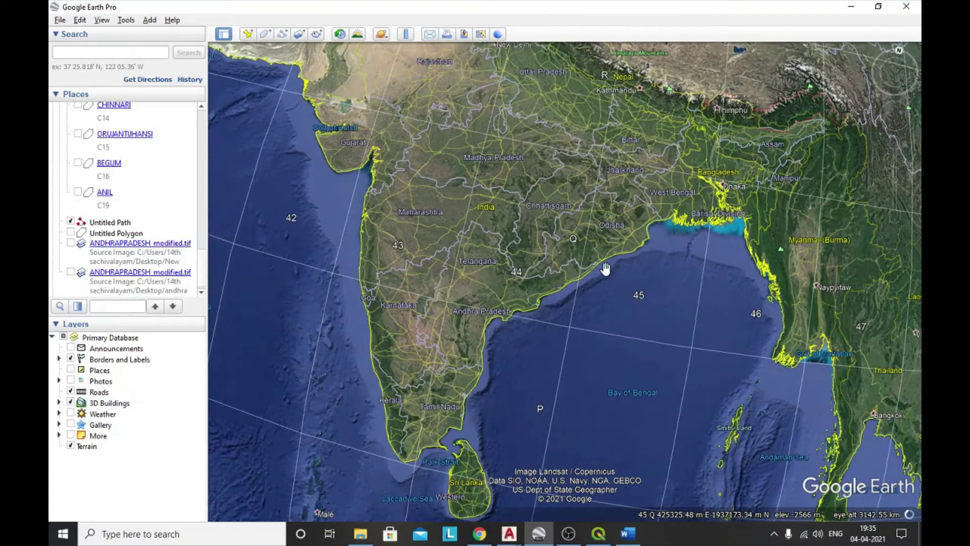
- Examine UTM zones 45 to 47 over northeast India and Myanmar and latitude bands P and N around India's southern tip
{"action": "scroll", "coordinate": [425, 260], "scroll_direction": "down", "scroll_amount": 5}
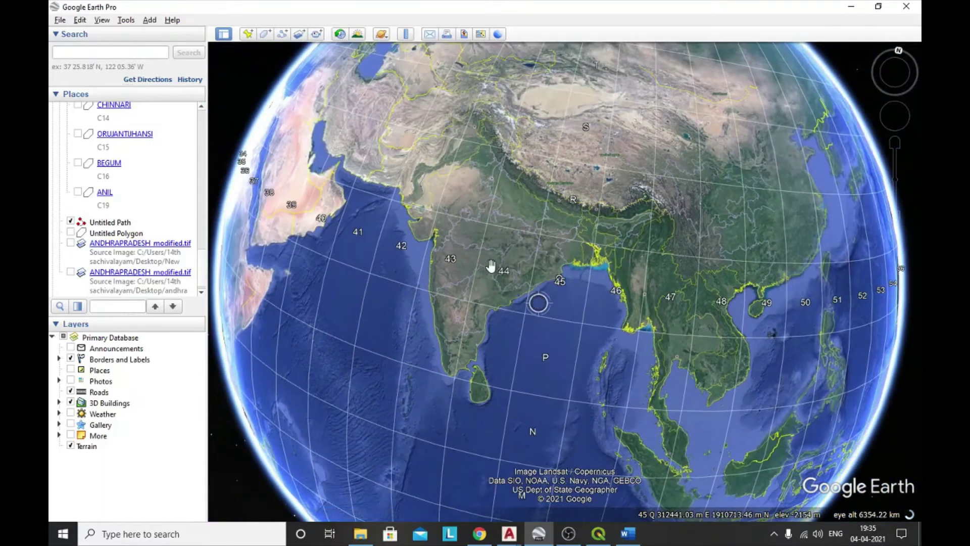
{"action": "scroll", "coordinate": [433, 232], "scroll_direction": "up", "scroll_amount": 3}
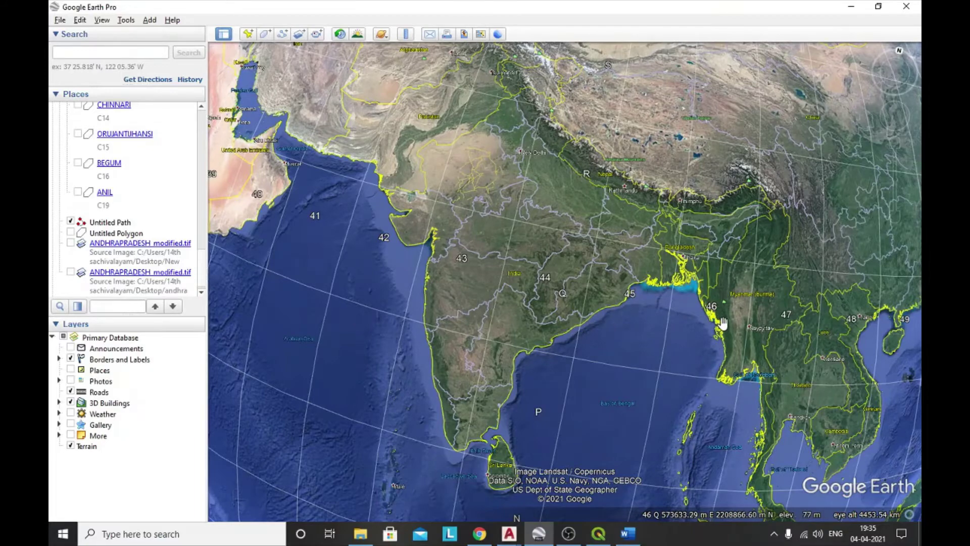
{"action": "scroll", "coordinate": [791, 254], "scroll_direction": "up", "scroll_amount": 3}
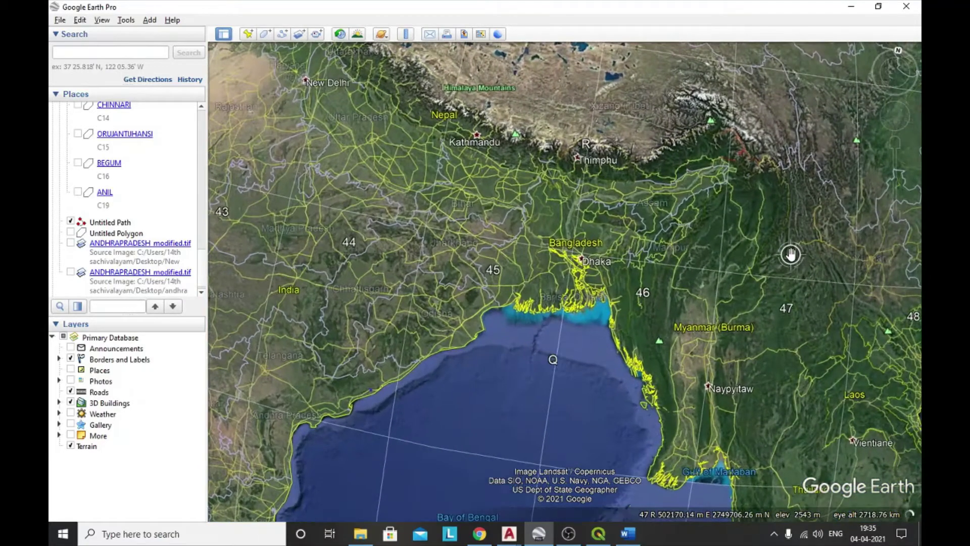
{"action": "scroll", "coordinate": [772, 210], "scroll_direction": "down", "scroll_amount": 2}
{"action": "scroll", "coordinate": [762, 206], "scroll_direction": "down", "scroll_amount": 3}
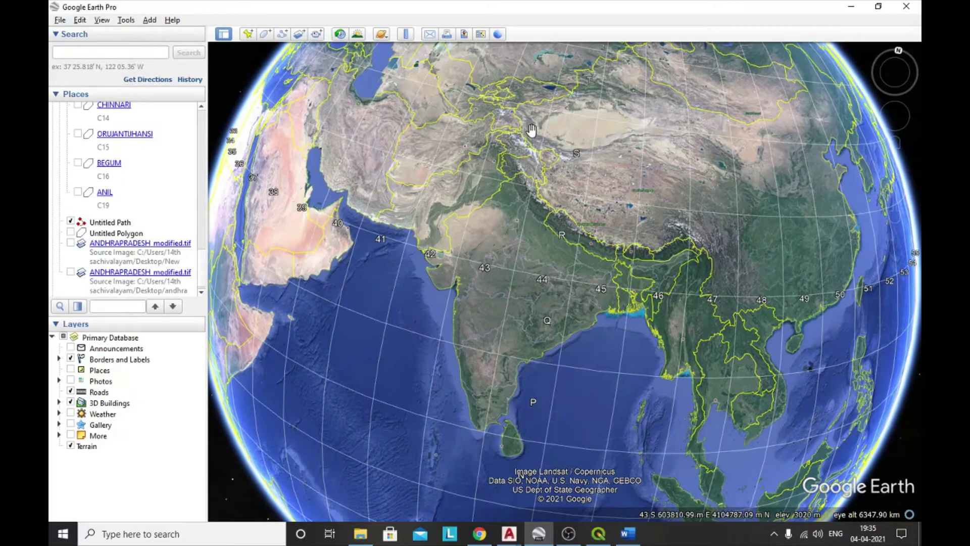
{"action": "scroll", "coordinate": [532, 130], "scroll_direction": "up", "scroll_amount": 2}
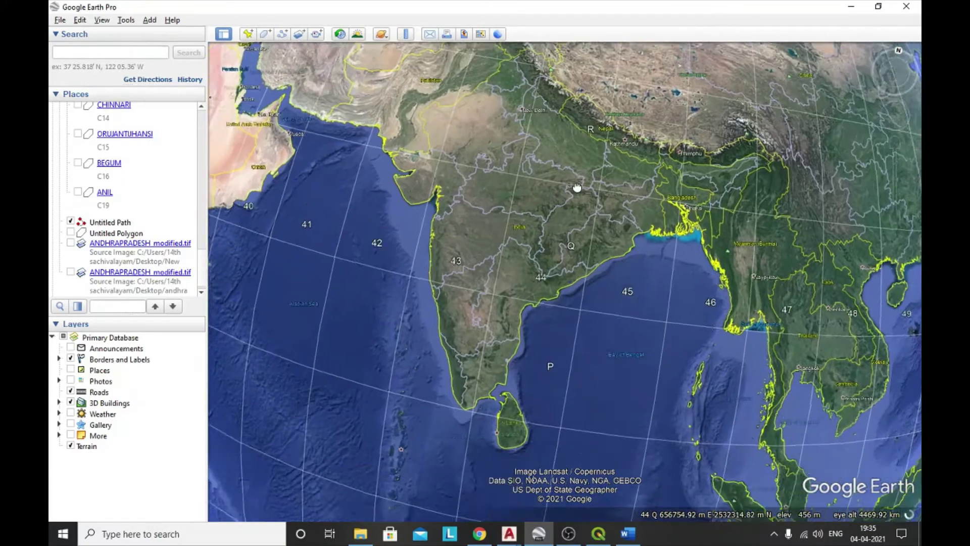
{"action": "left_click_drag", "start_coordinate": [574, 366], "coordinate": [572, 311]}
{"action": "left_click_drag", "start_coordinate": [520, 346], "coordinate": [518, 330]}
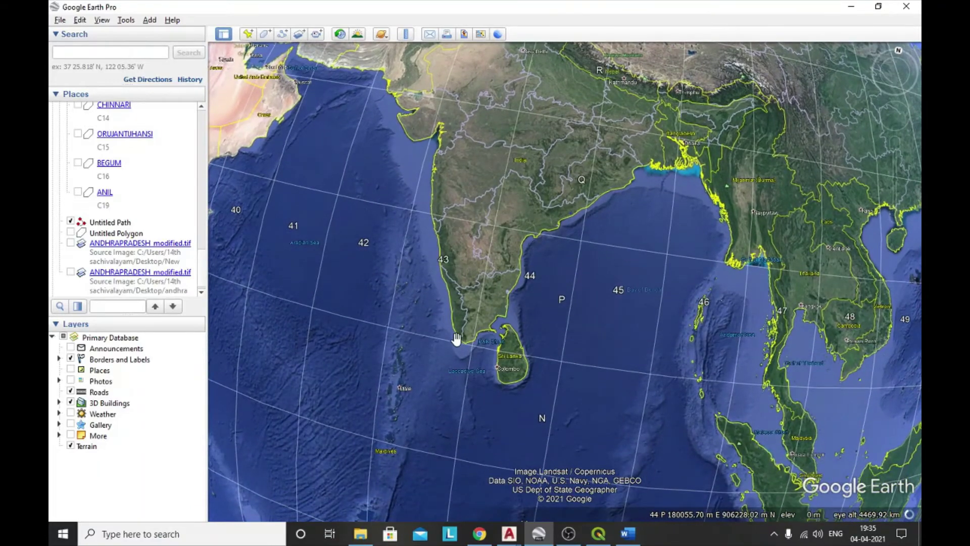
{"action": "scroll", "coordinate": [456, 339], "scroll_direction": "up", "scroll_amount": 2}
{"action": "scroll", "coordinate": [611, 300], "scroll_direction": "up", "scroll_amount": 1}
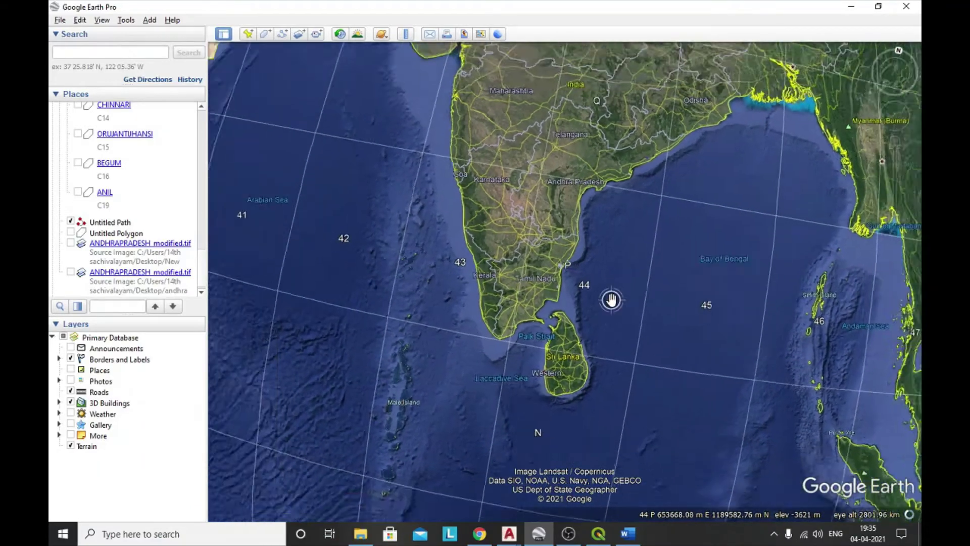
{"action": "scroll", "coordinate": [611, 299], "scroll_direction": "down", "scroll_amount": 2}
{"action": "scroll", "coordinate": [572, 288], "scroll_direction": "down", "scroll_amount": 5}
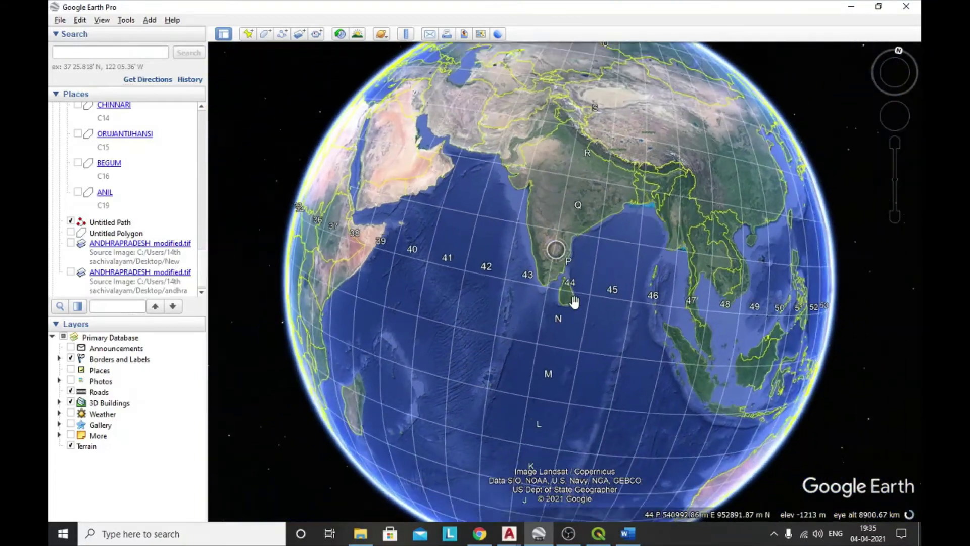
- Review the UTM grid over the whole of India, comparing zones 42 to 46 and latitude bands P, Q and R
{"action": "scroll", "coordinate": [508, 241], "scroll_direction": "up", "scroll_amount": 5}
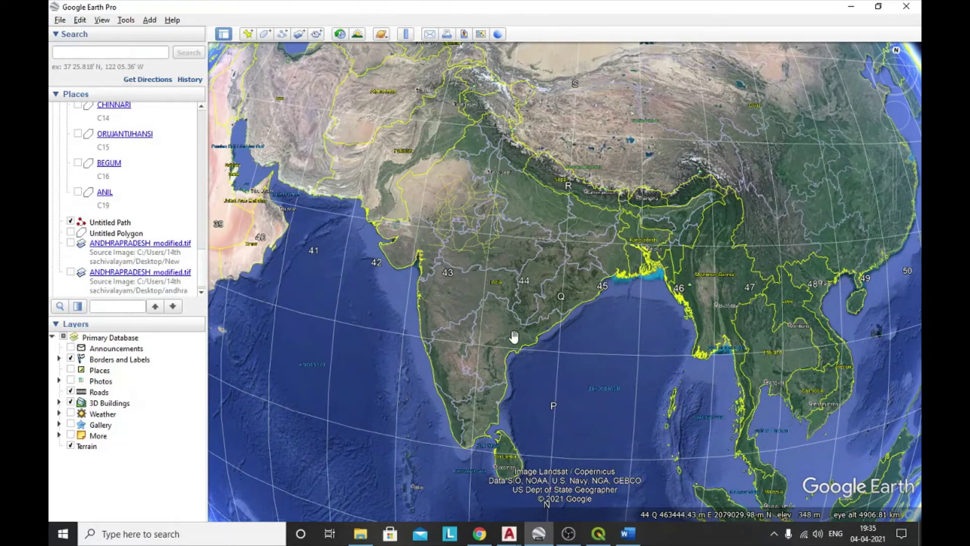
{"action": "scroll", "coordinate": [513, 277], "scroll_direction": "up", "scroll_amount": 1}
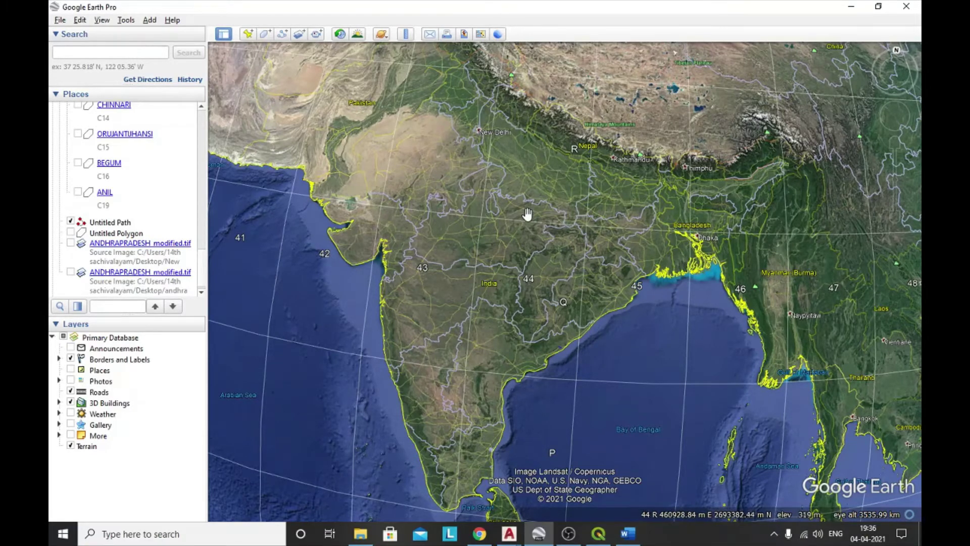
{"action": "scroll", "coordinate": [522, 299], "scroll_direction": "up", "scroll_amount": 3}
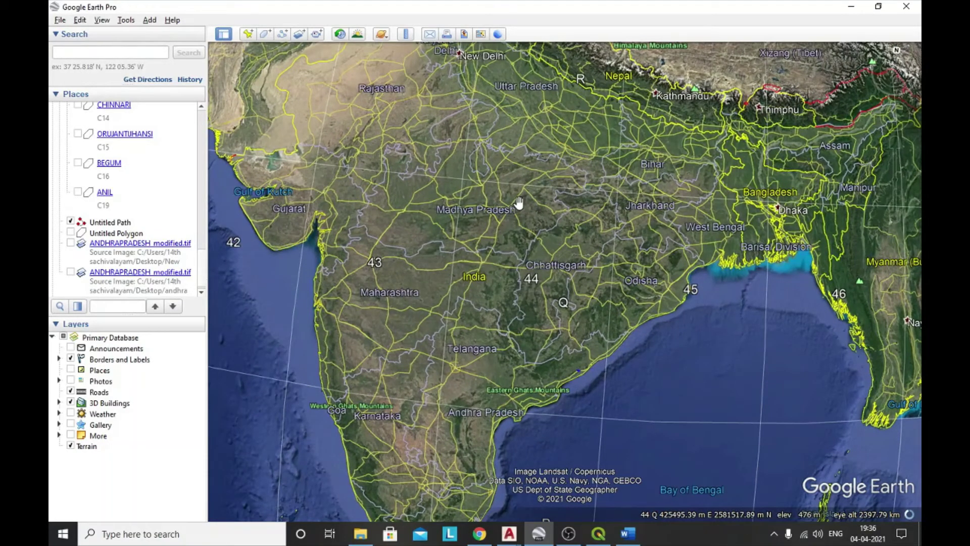
{"action": "scroll", "coordinate": [520, 277], "scroll_direction": "down", "scroll_amount": 4}
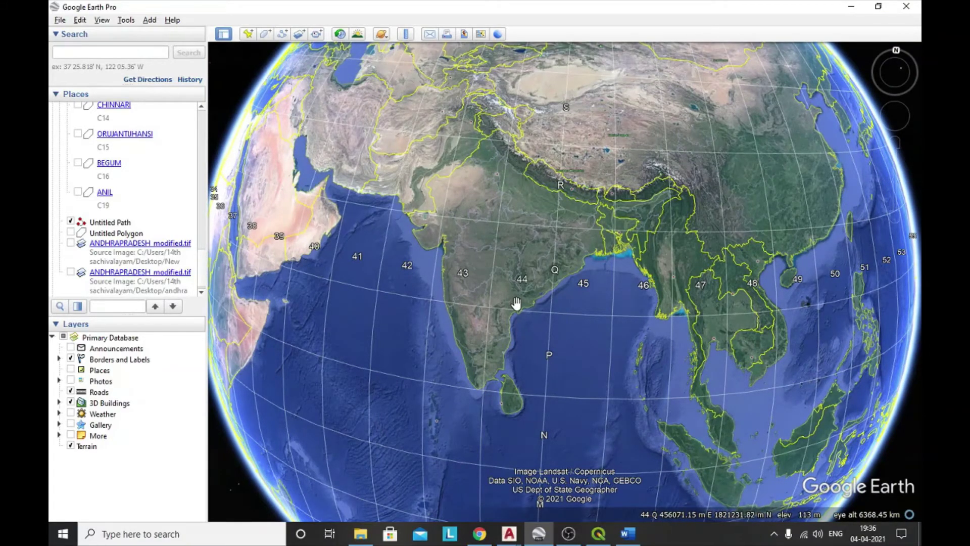
{"action": "scroll", "coordinate": [515, 303], "scroll_direction": "up", "scroll_amount": 4}
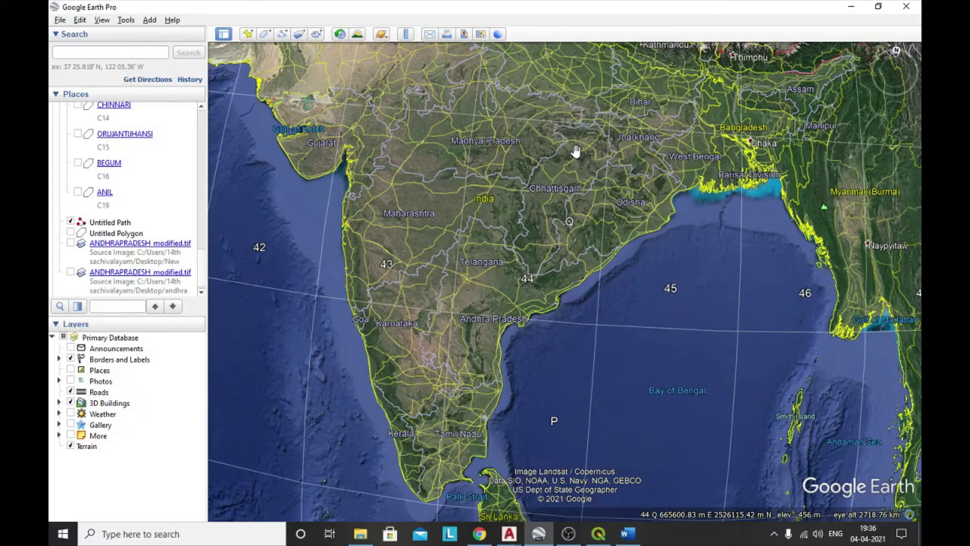
{"action": "scroll", "coordinate": [575, 151], "scroll_direction": "down", "scroll_amount": 3}
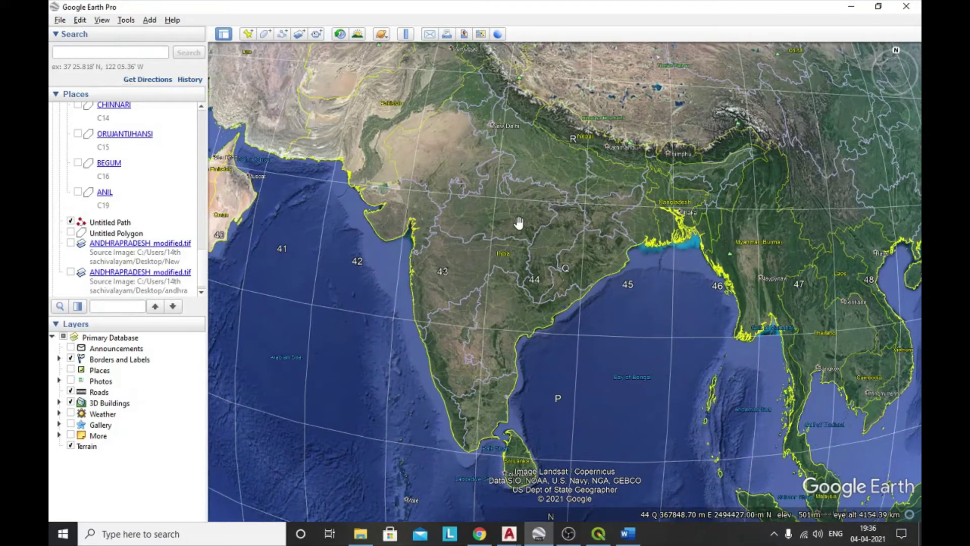
{"action": "left_click_drag", "start_coordinate": [427, 222], "coordinate": [364, 231]}
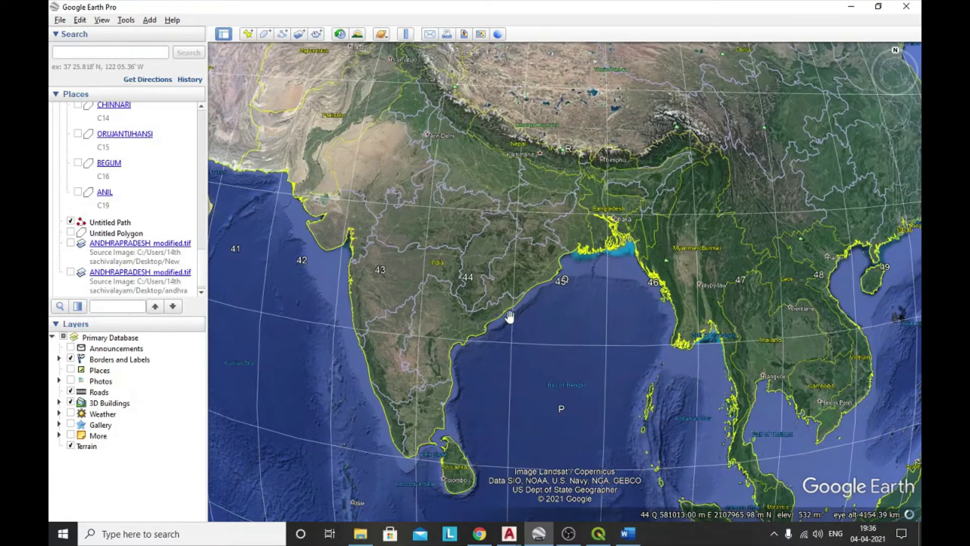
{"action": "left_click_drag", "start_coordinate": [554, 321], "coordinate": [587, 320]}
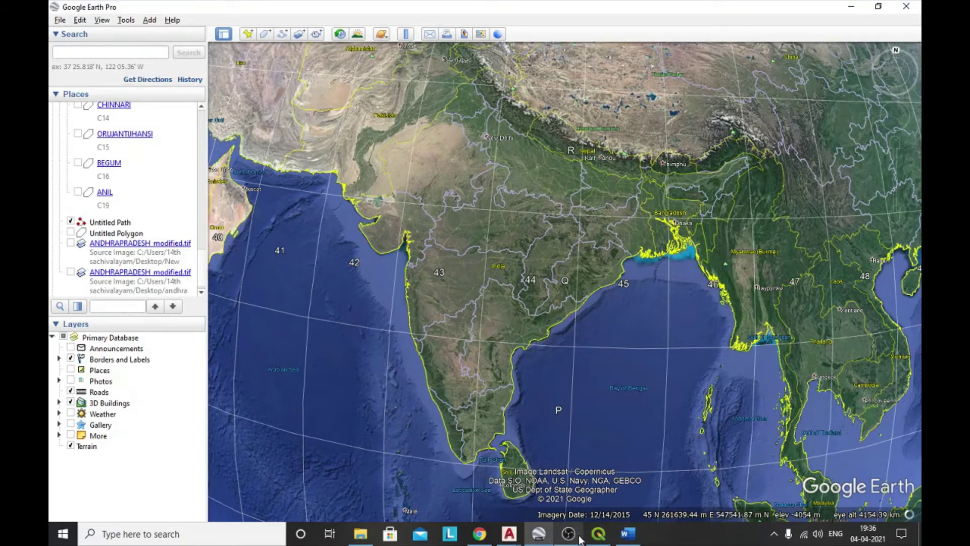
- Switch to the Word document and read the Projected coordinate system section, continuing down to the world map
{"action": "left_click", "coordinate": [628, 533]}
{"action": "scroll", "coordinate": [329, 314], "scroll_direction": "down", "scroll_amount": 3}
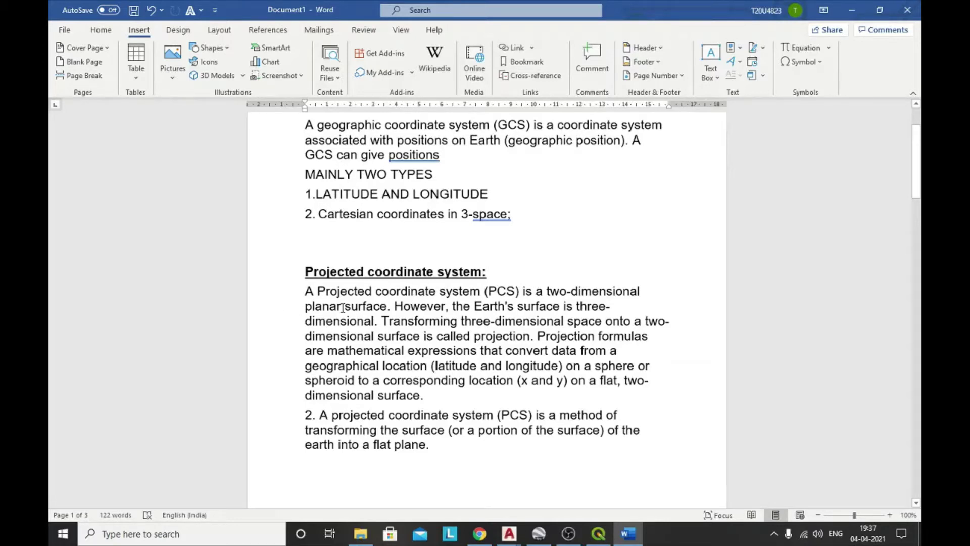
{"action": "scroll", "coordinate": [407, 335], "scroll_direction": "down", "scroll_amount": 1}
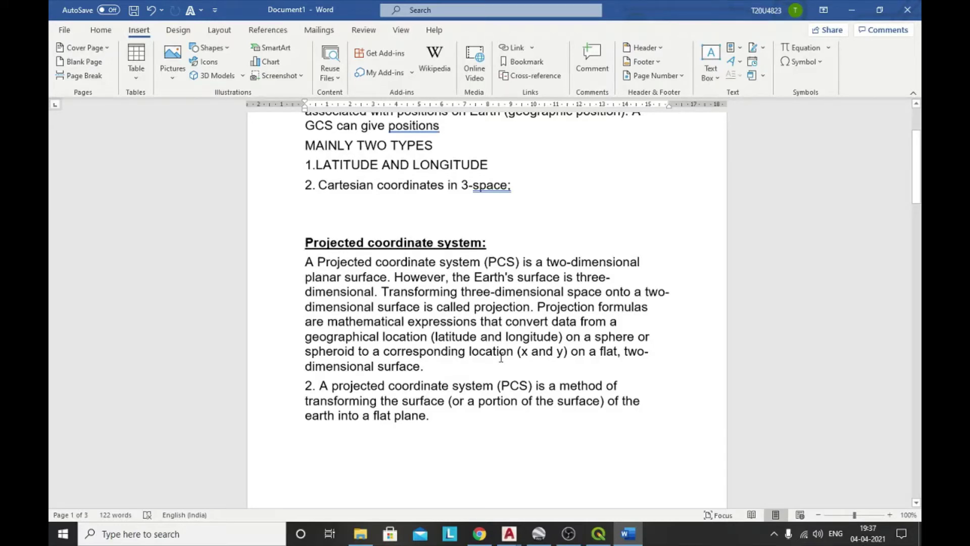
{"action": "scroll", "coordinate": [500, 357], "scroll_direction": "down", "scroll_amount": 1}
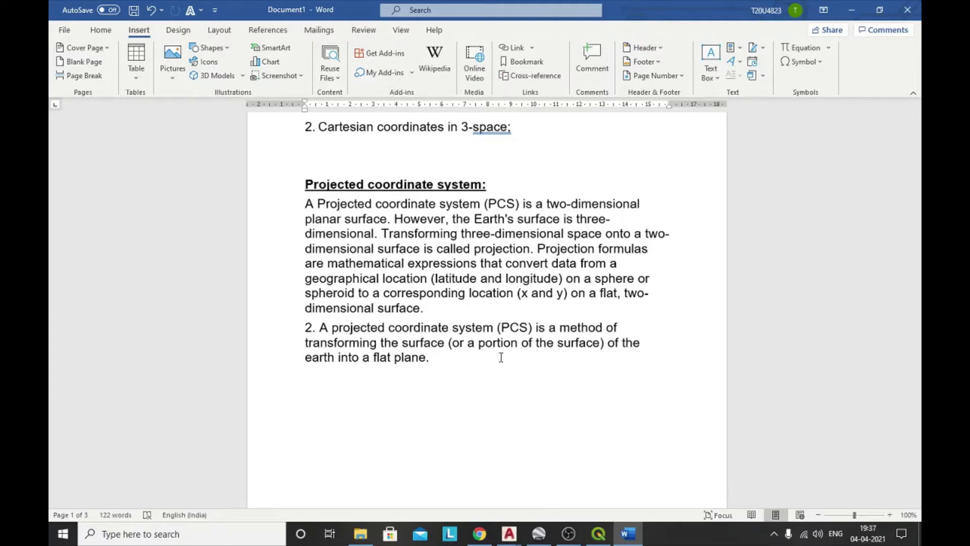
{"action": "scroll", "coordinate": [501, 357], "scroll_direction": "down", "scroll_amount": 15}
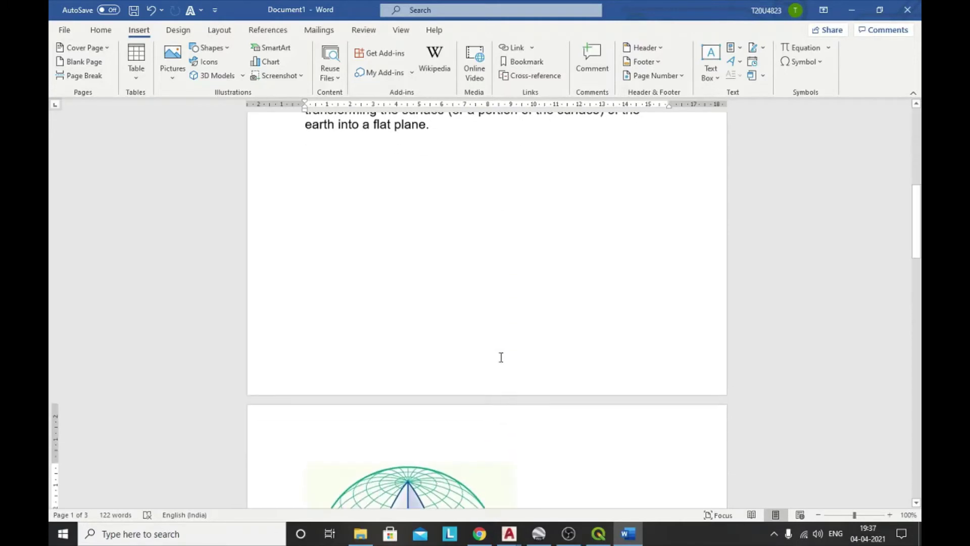
{"action": "scroll", "coordinate": [499, 356], "scroll_direction": "down", "scroll_amount": 20}
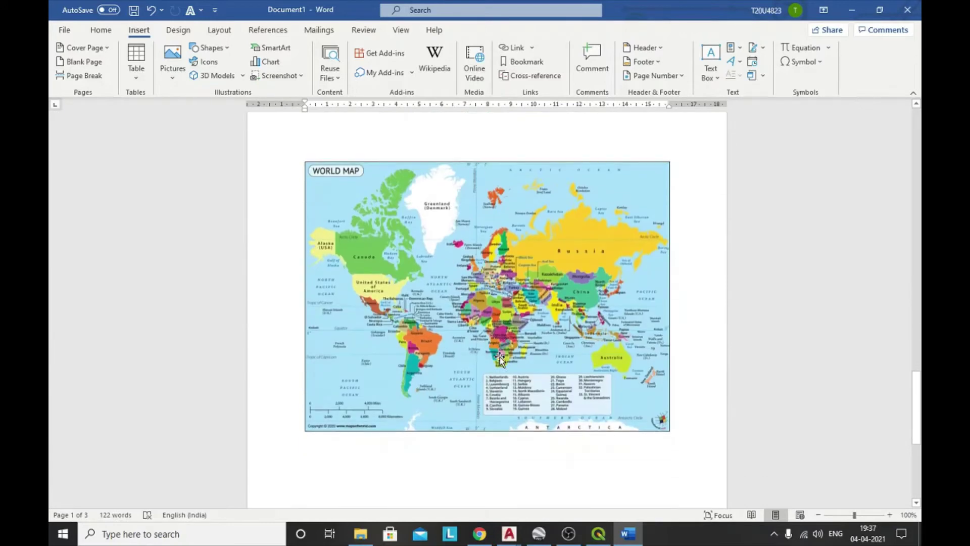
- Enlarge the world map picture proportionally until it extends to the page's right edge
{"action": "left_click", "coordinate": [499, 359]}
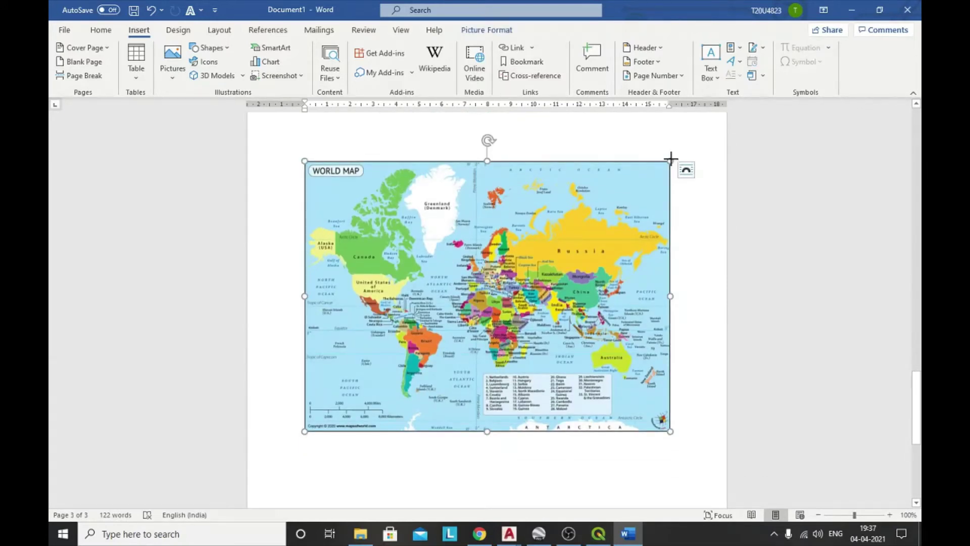
{"action": "left_click_drag", "start_coordinate": [669, 161], "coordinate": [692, 141]}
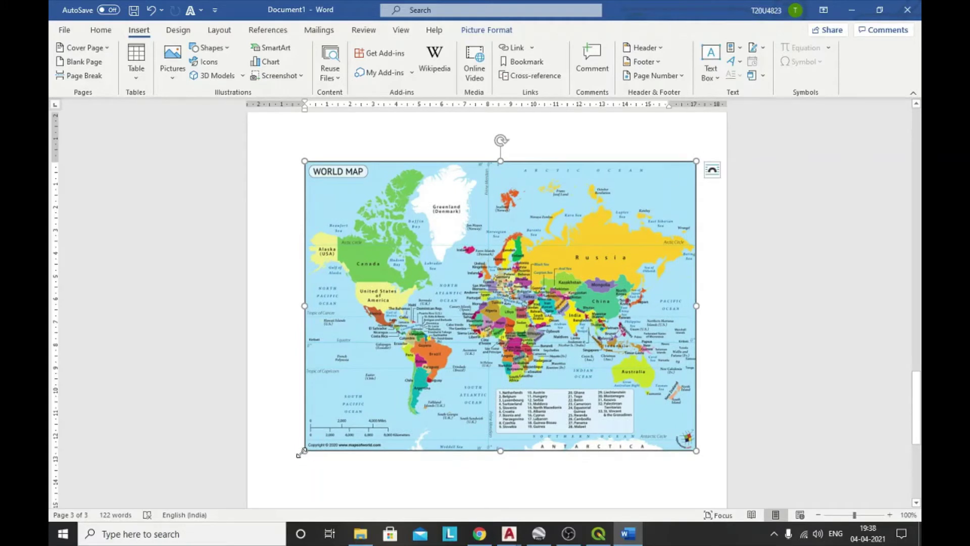
{"action": "left_click_drag", "start_coordinate": [304, 450], "coordinate": [273, 458]}
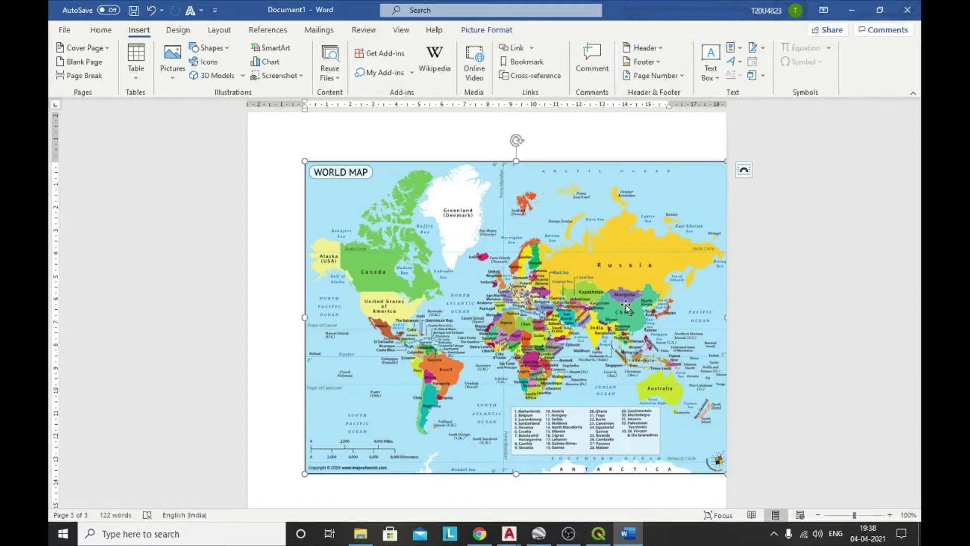
- Review the plane versus geodetic surveying figure and select the globe diagram showing the Greenwich meridian and equator
{"action": "scroll", "coordinate": [514, 246], "scroll_direction": "up", "scroll_amount": 10}
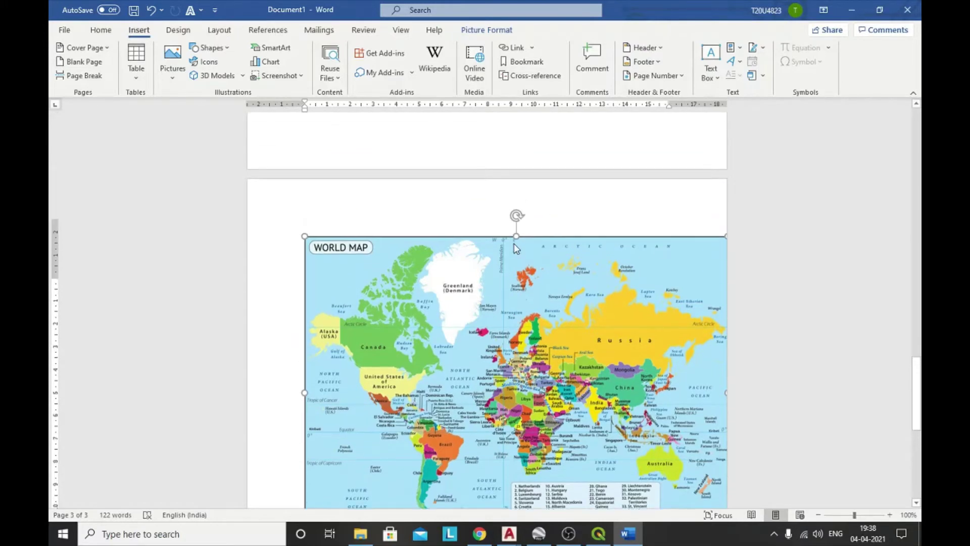
{"action": "scroll", "coordinate": [514, 246], "scroll_direction": "up", "scroll_amount": 5}
{"action": "scroll", "coordinate": [515, 244], "scroll_direction": "down", "scroll_amount": 4}
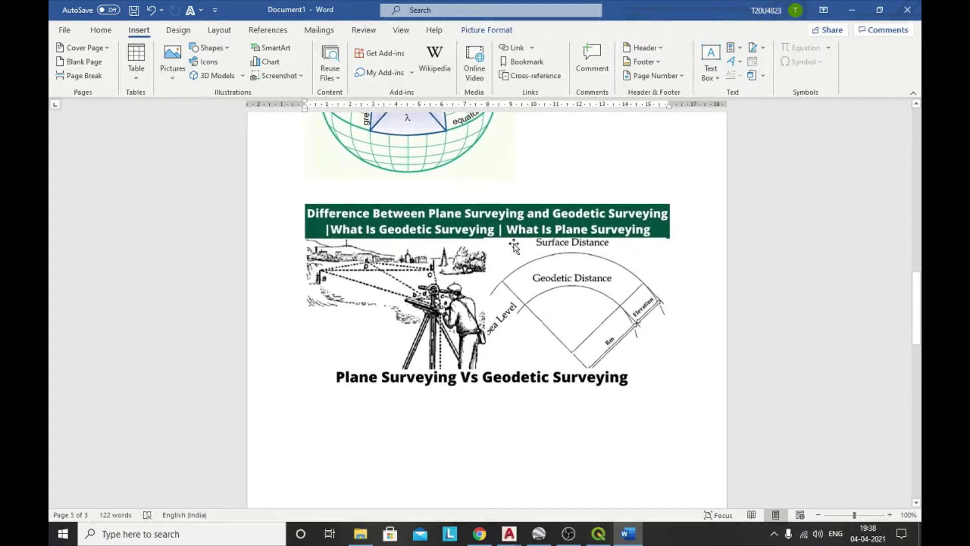
{"action": "scroll", "coordinate": [535, 241], "scroll_direction": "up", "scroll_amount": 8}
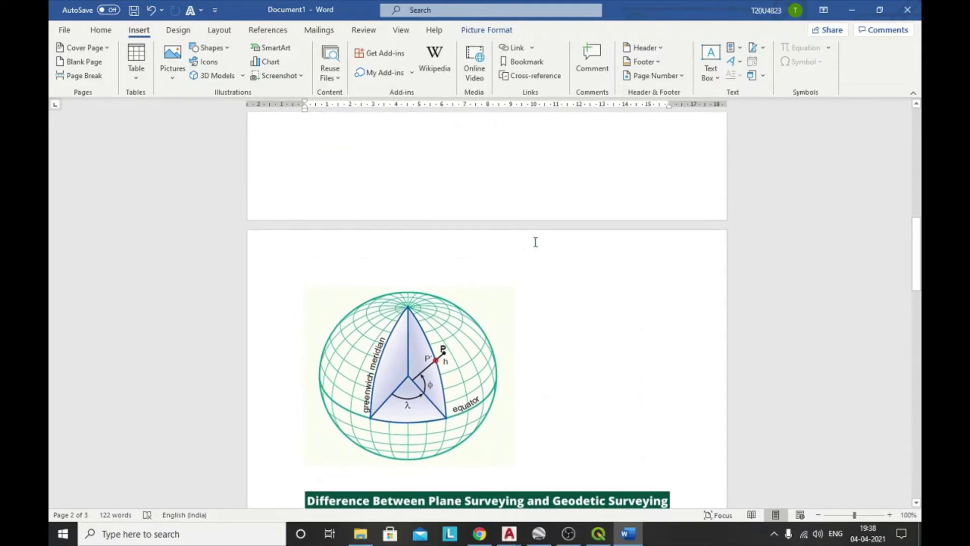
{"action": "left_click", "coordinate": [385, 399]}
{"action": "scroll", "coordinate": [462, 345], "scroll_direction": "up", "scroll_amount": 3}
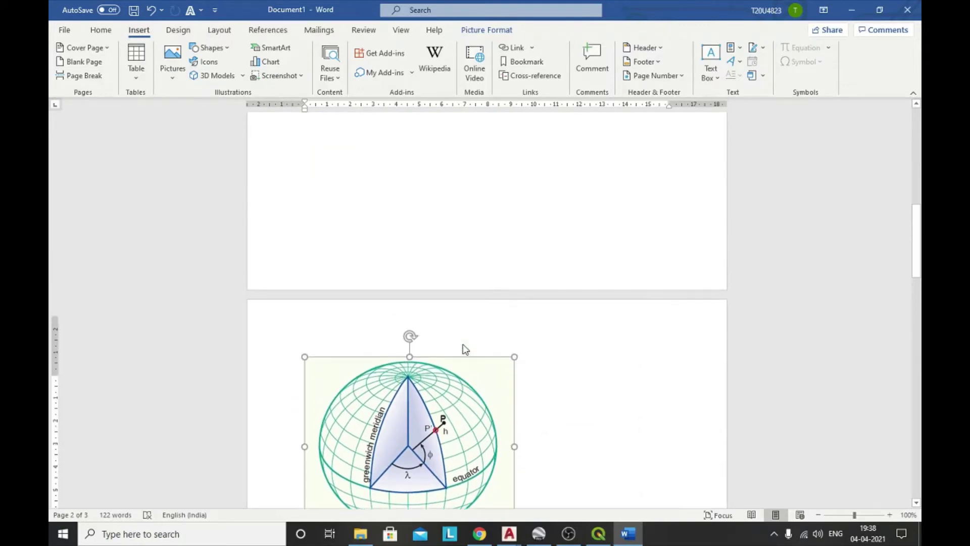
- Highlight the "Cartesian coordinates in 3-space" line and review it against the globe diagram and the plane versus geodetic surveying figure
{"action": "scroll", "coordinate": [463, 345], "scroll_direction": "up", "scroll_amount": 7}
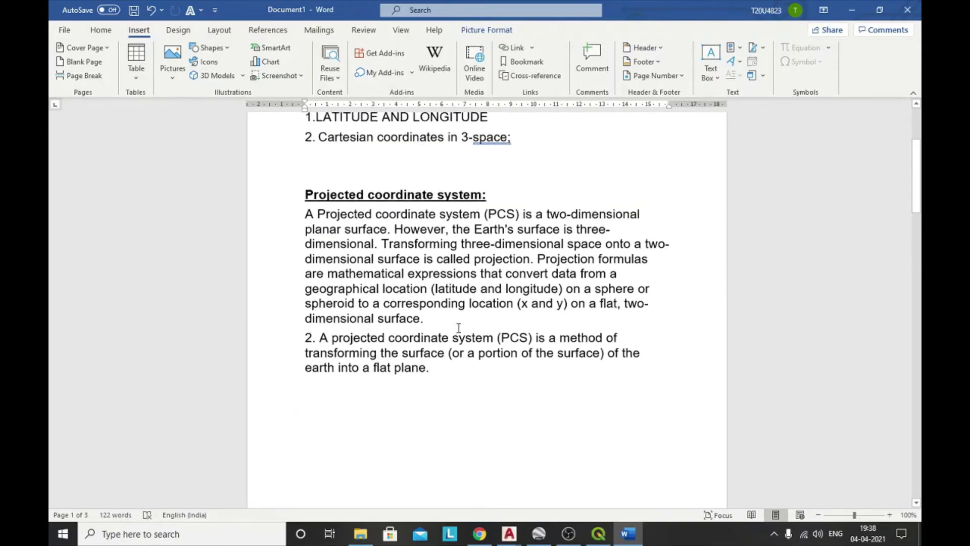
{"action": "left_click_drag", "start_coordinate": [320, 215], "coordinate": [451, 235]}
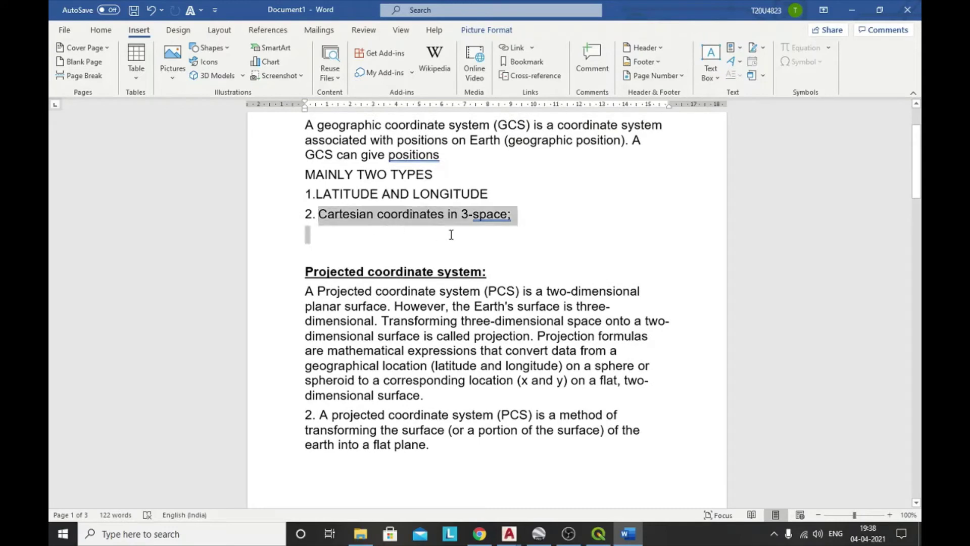
{"action": "scroll", "coordinate": [451, 234], "scroll_direction": "down", "scroll_amount": 1}
{"action": "scroll", "coordinate": [451, 234], "scroll_direction": "down", "scroll_amount": 15}
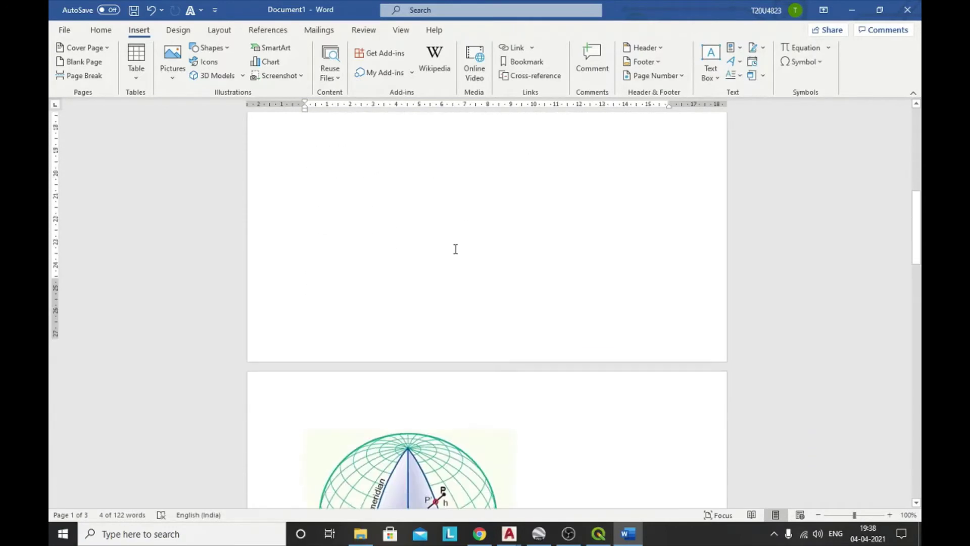
{"action": "scroll", "coordinate": [455, 249], "scroll_direction": "down", "scroll_amount": 3}
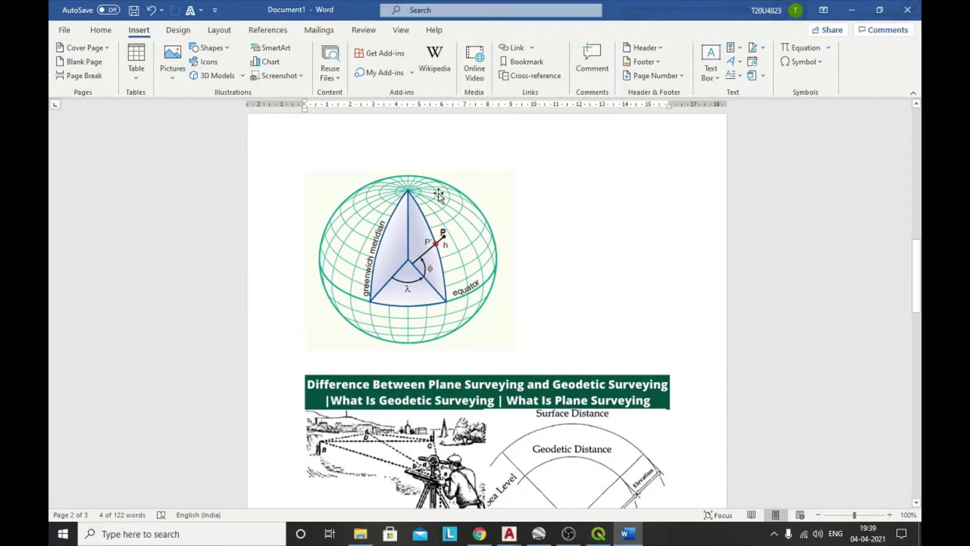
{"action": "scroll", "coordinate": [449, 273], "scroll_direction": "up", "scroll_amount": 10}
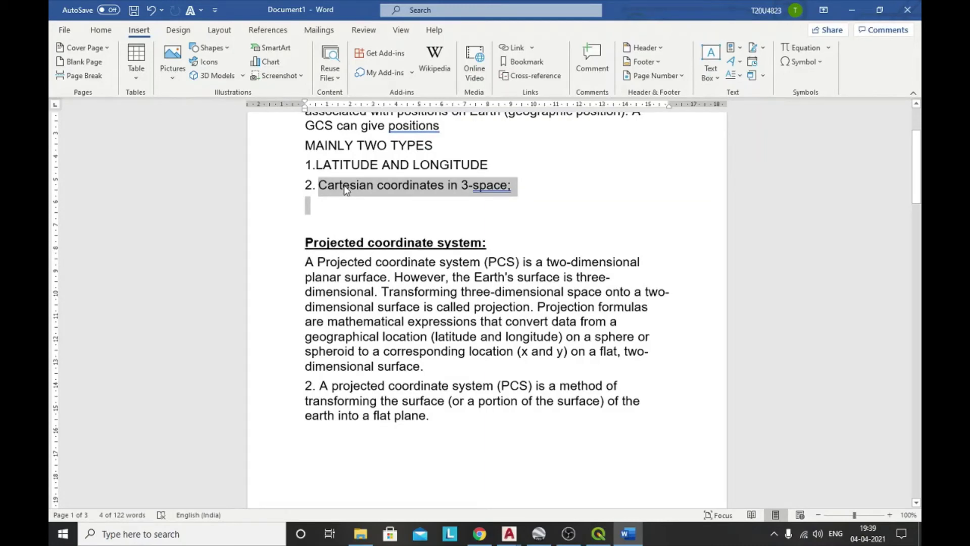
{"action": "scroll", "coordinate": [345, 190], "scroll_direction": "down", "scroll_amount": 10}
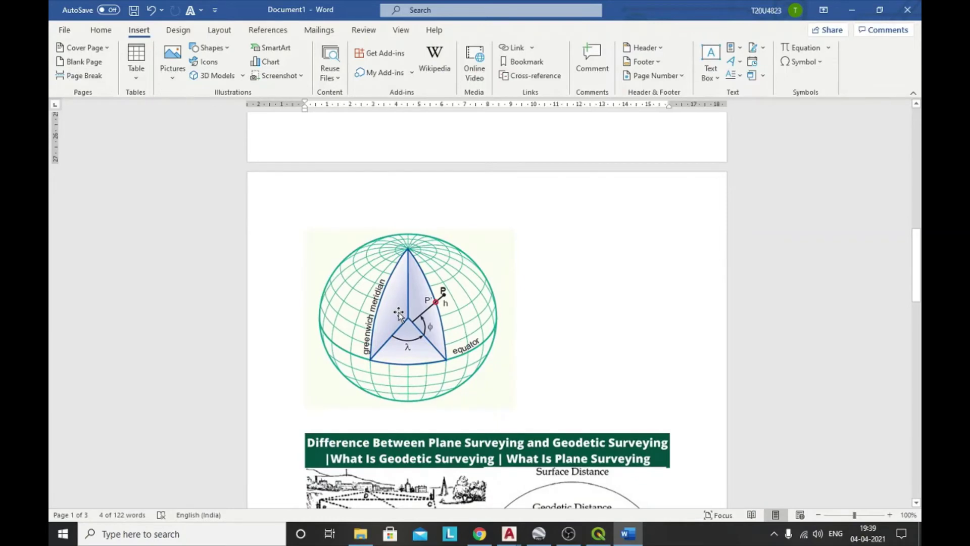
{"action": "scroll", "coordinate": [399, 314], "scroll_direction": "up", "scroll_amount": 5}
{"action": "scroll", "coordinate": [546, 305], "scroll_direction": "down", "scroll_amount": 3}
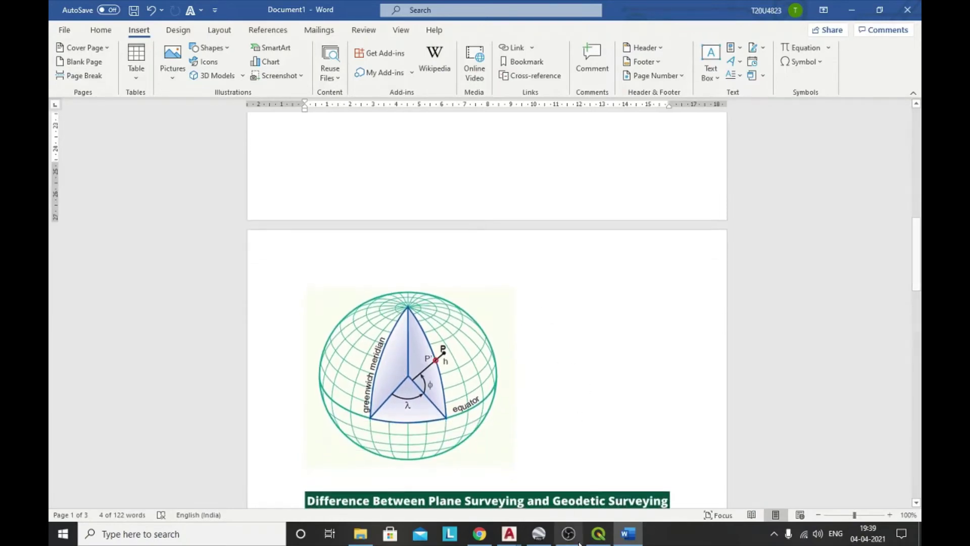
{"action": "scroll", "coordinate": [509, 407], "scroll_direction": "down", "scroll_amount": 10}
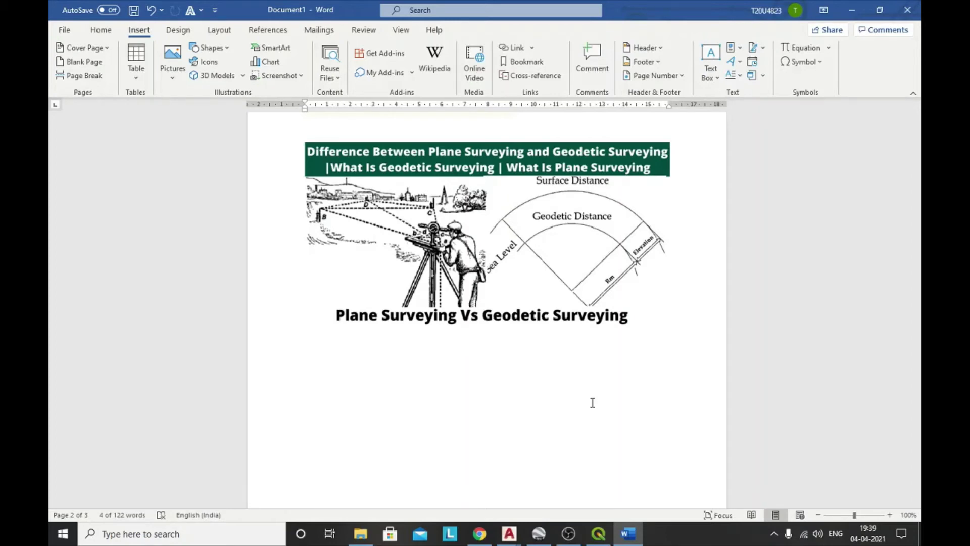
- Switch to QGIS, maximize its window and look at the options for creating layers
{"action": "left_click", "coordinate": [598, 534]}
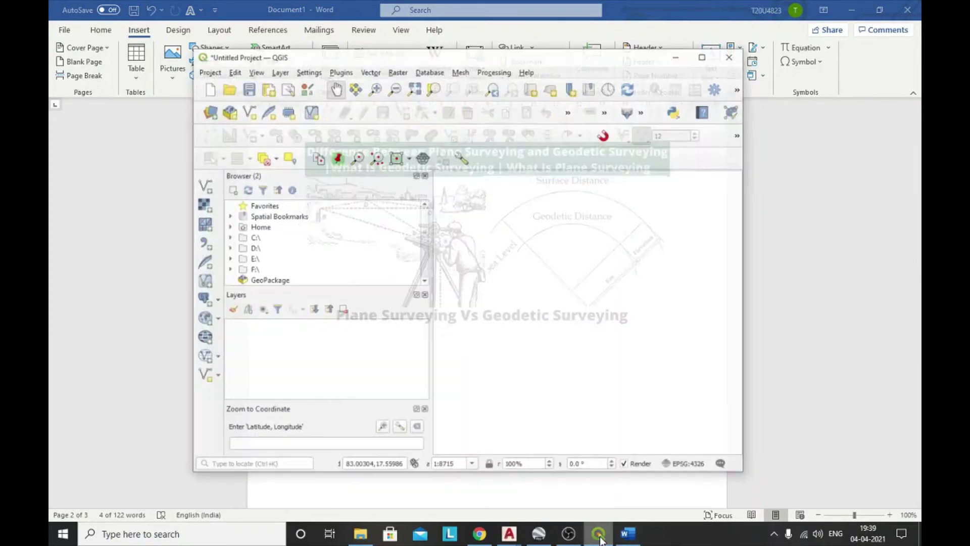
{"action": "left_click", "coordinate": [702, 39]}
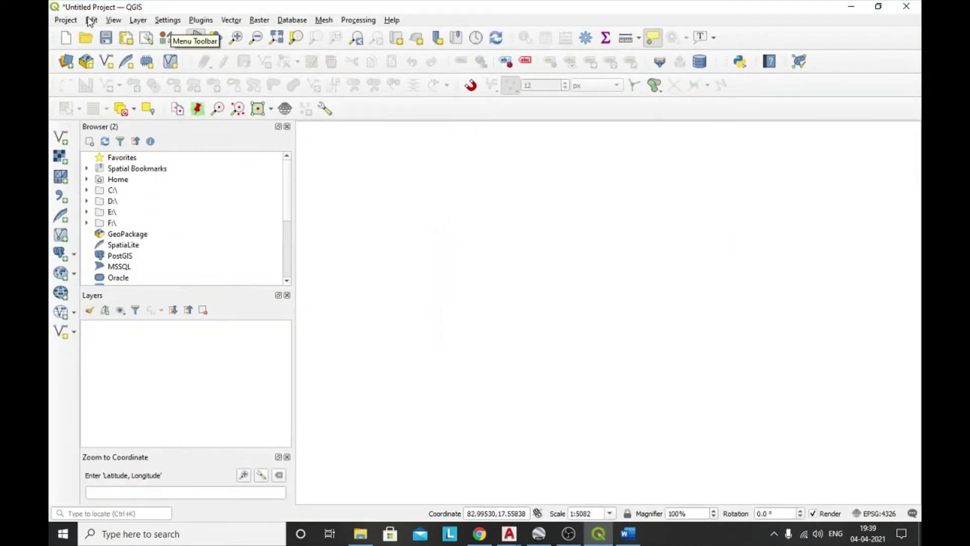
{"action": "left_click", "coordinate": [138, 20]}
{"action": "mouse_move", "coordinate": [172, 51]}
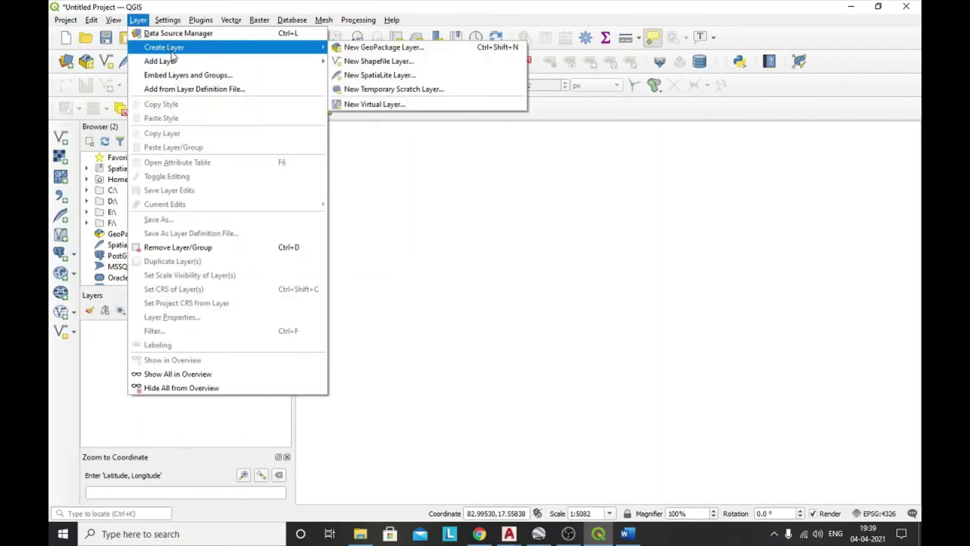
{"action": "left_click", "coordinate": [500, 268]}
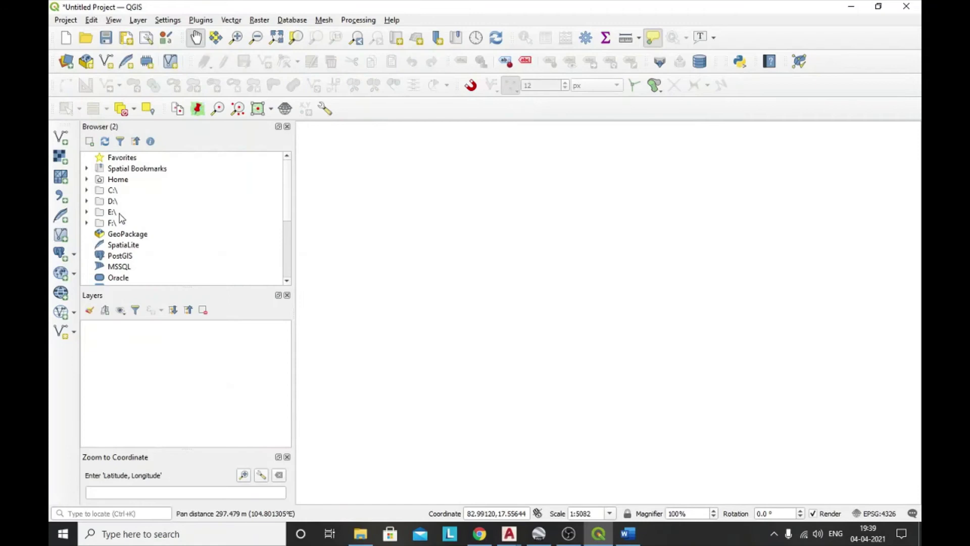
- Start adding a raster layer from a file and look through the Desktop folder for the raster dataset
{"action": "left_click", "coordinate": [62, 158]}
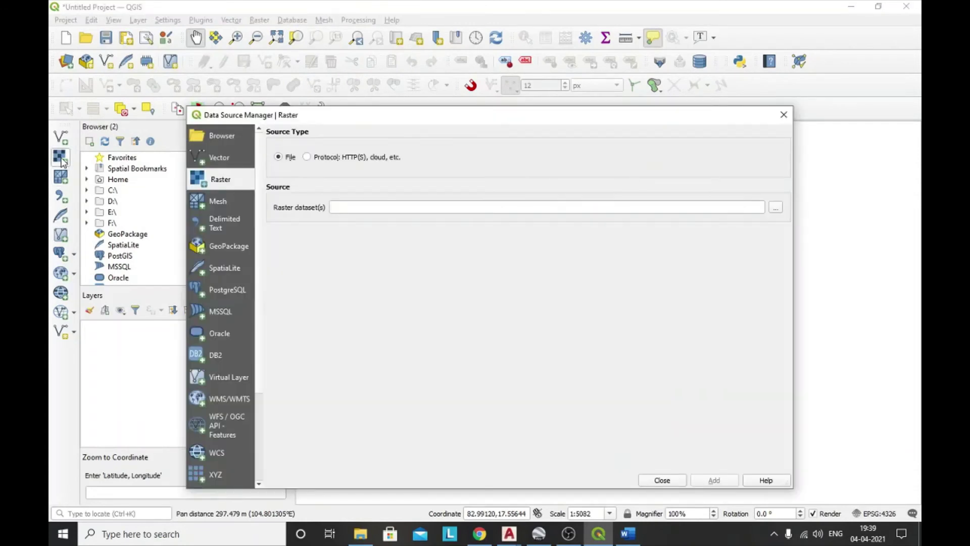
{"action": "left_click", "coordinate": [779, 209]}
{"action": "scroll", "coordinate": [343, 258], "scroll_direction": "down", "scroll_amount": 5}
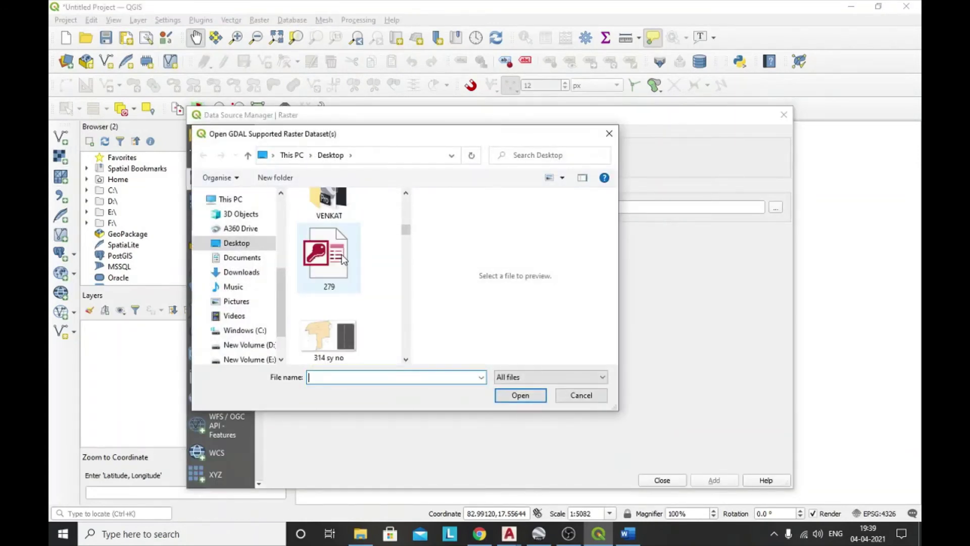
{"action": "scroll", "coordinate": [342, 258], "scroll_direction": "down", "scroll_amount": 8}
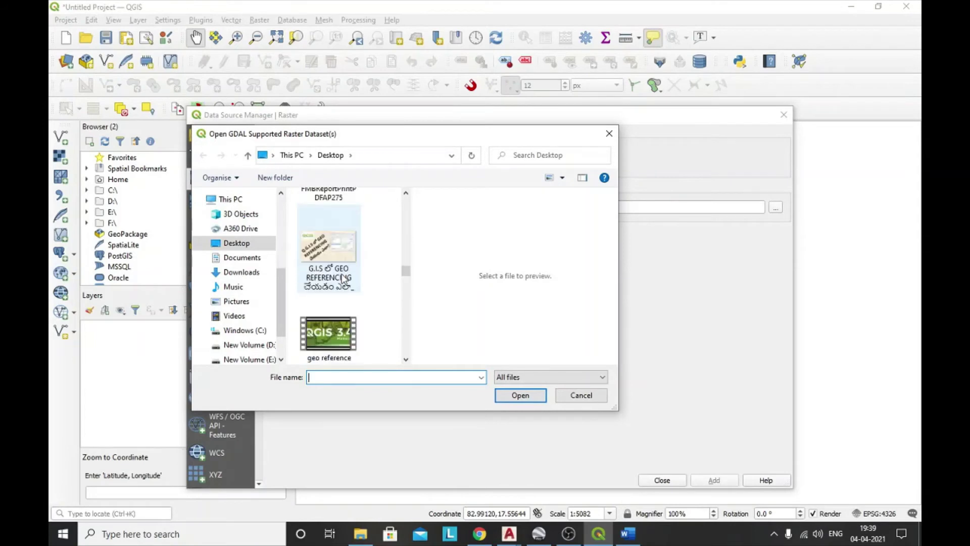
{"action": "scroll", "coordinate": [342, 277], "scroll_direction": "down", "scroll_amount": 10}
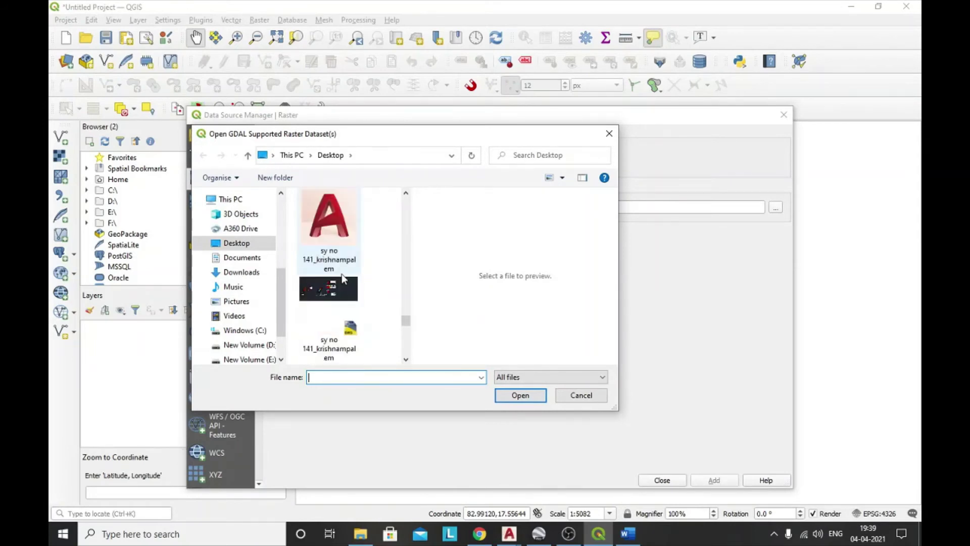
{"action": "scroll", "coordinate": [343, 276], "scroll_direction": "down", "scroll_amount": 5}
{"action": "scroll", "coordinate": [343, 278], "scroll_direction": "up", "scroll_amount": 4}
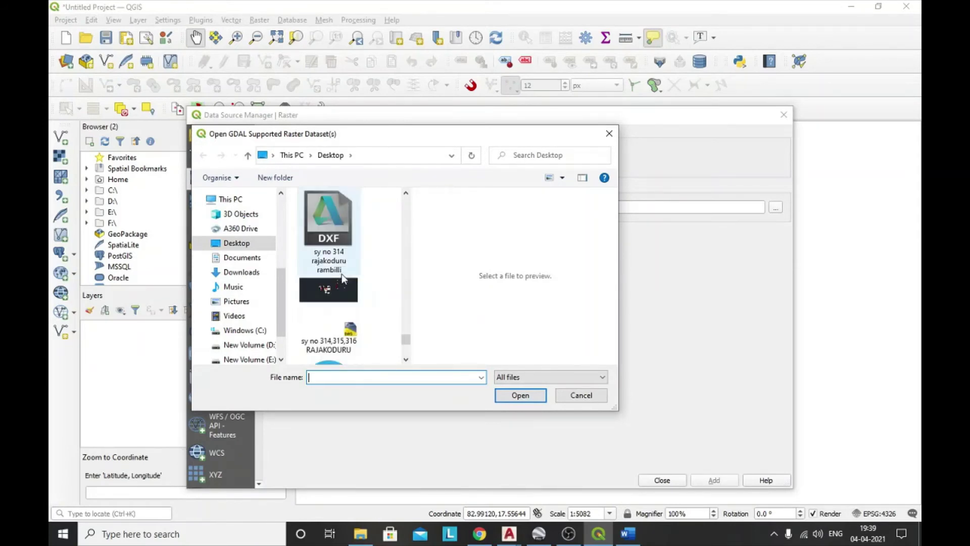
{"action": "scroll", "coordinate": [348, 306], "scroll_direction": "up", "scroll_amount": 2}
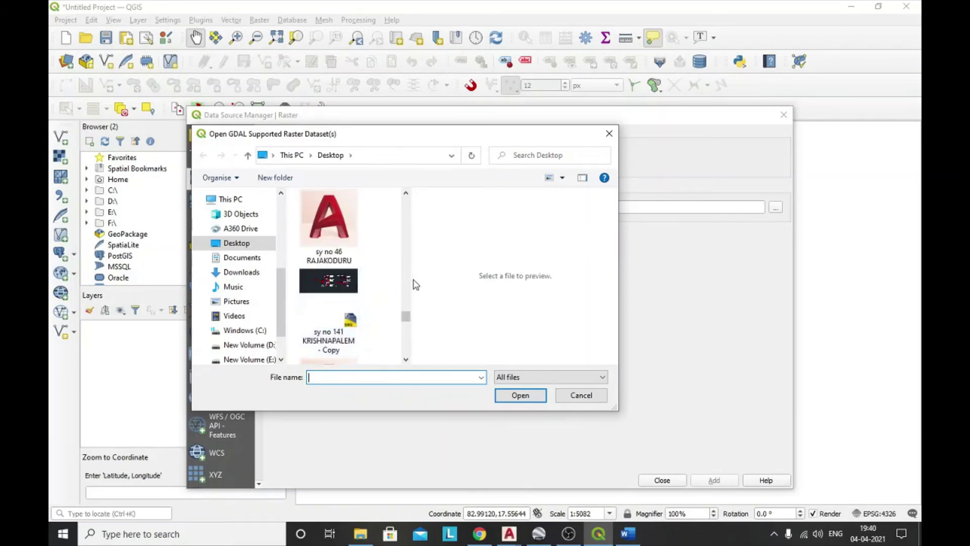
{"action": "left_click_drag", "start_coordinate": [411, 284], "coordinate": [512, 284]}
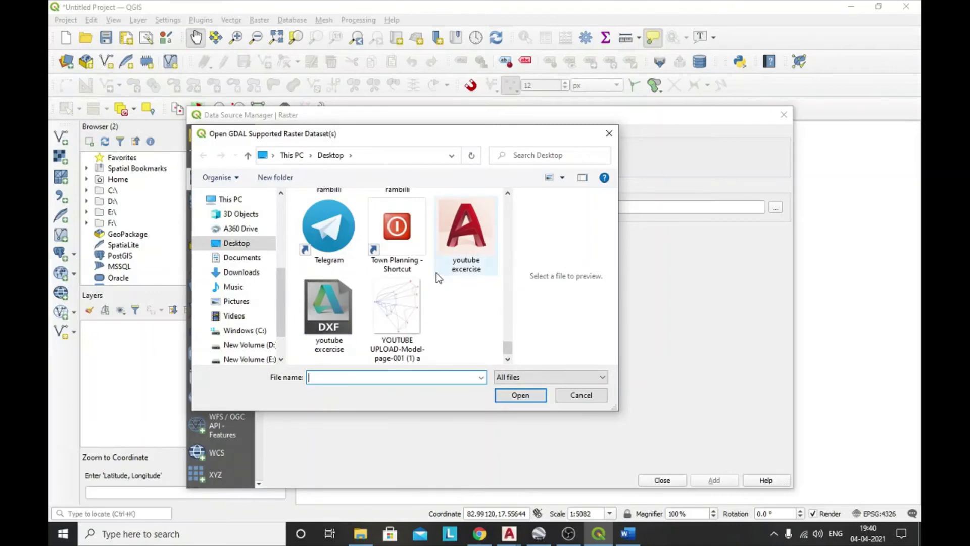
{"action": "scroll", "coordinate": [447, 305], "scroll_direction": "up", "scroll_amount": 3}
{"action": "scroll", "coordinate": [448, 305], "scroll_direction": "up", "scroll_amount": 6}
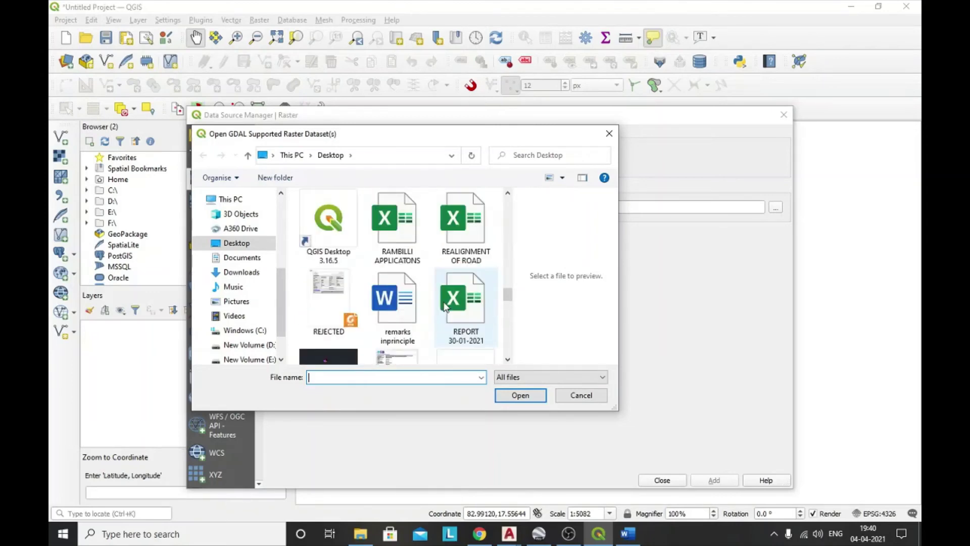
{"action": "scroll", "coordinate": [446, 305], "scroll_direction": "up", "scroll_amount": 6}
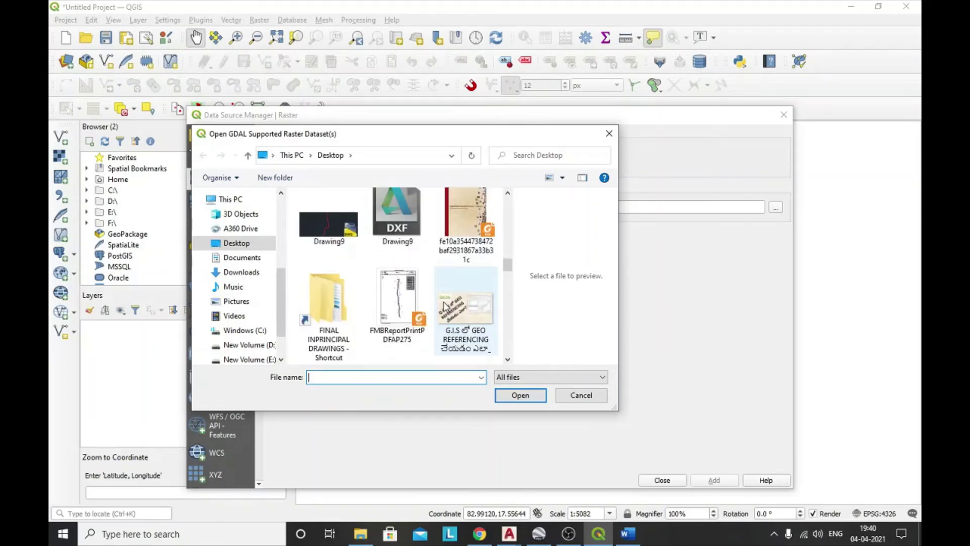
{"action": "scroll", "coordinate": [446, 305], "scroll_direction": "up", "scroll_amount": 4}
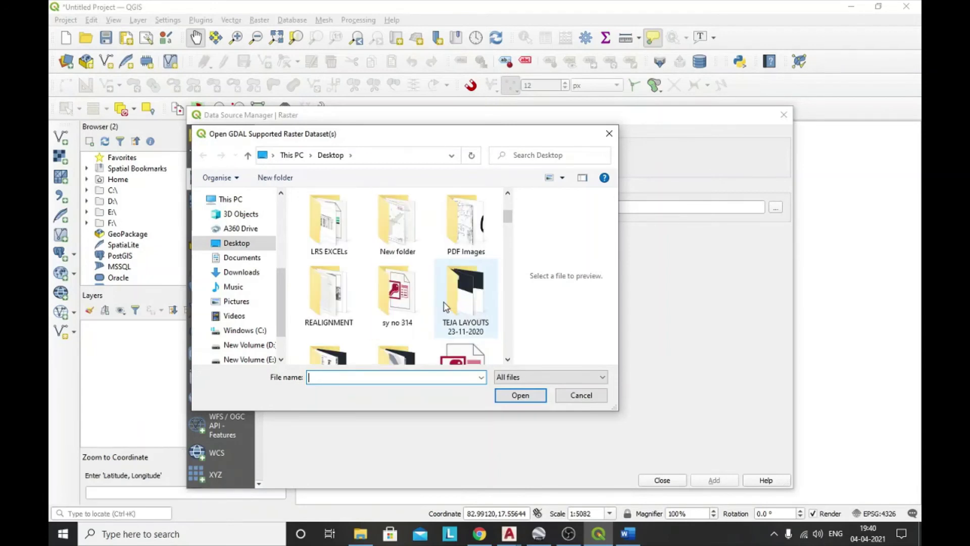
{"action": "double_click", "coordinate": [399, 232]}
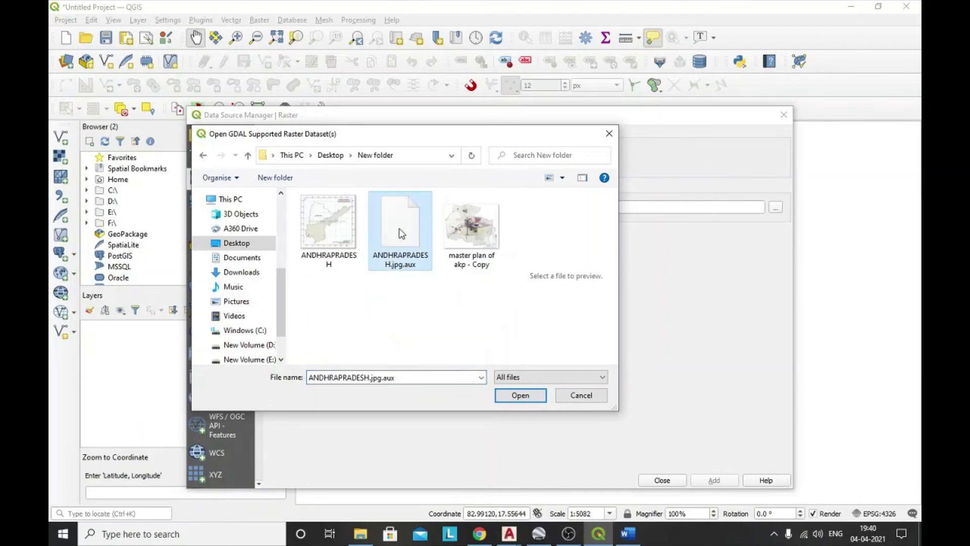
{"action": "left_click", "coordinate": [319, 235]}
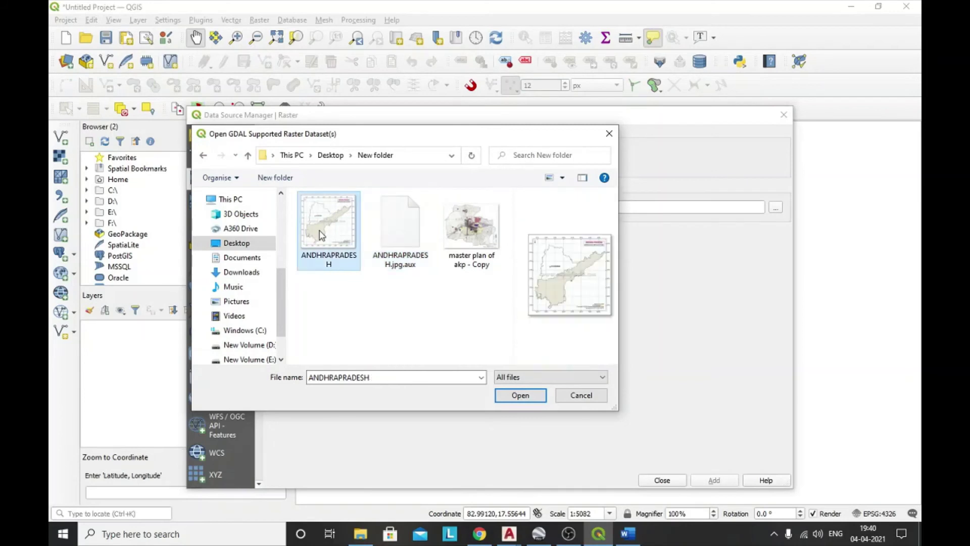
{"action": "left_click", "coordinate": [489, 237]}
{"action": "left_click", "coordinate": [248, 155]}
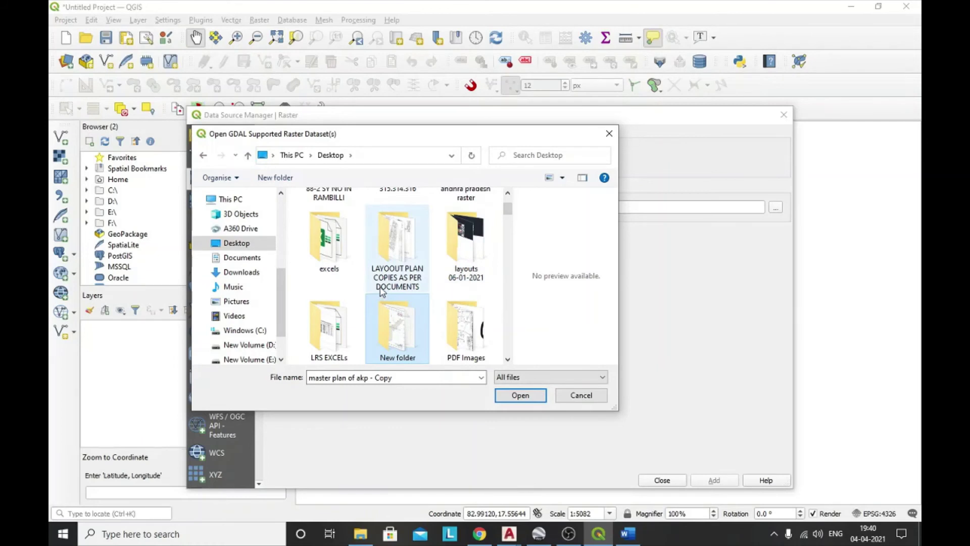
- Add the ANDHRAPRADESH_modified raster from the Desktop's "andhra pradesh raster" folder to the map and close the Data Source Manager
{"action": "scroll", "coordinate": [380, 291], "scroll_direction": "up", "scroll_amount": 1}
{"action": "double_click", "coordinate": [464, 228]}
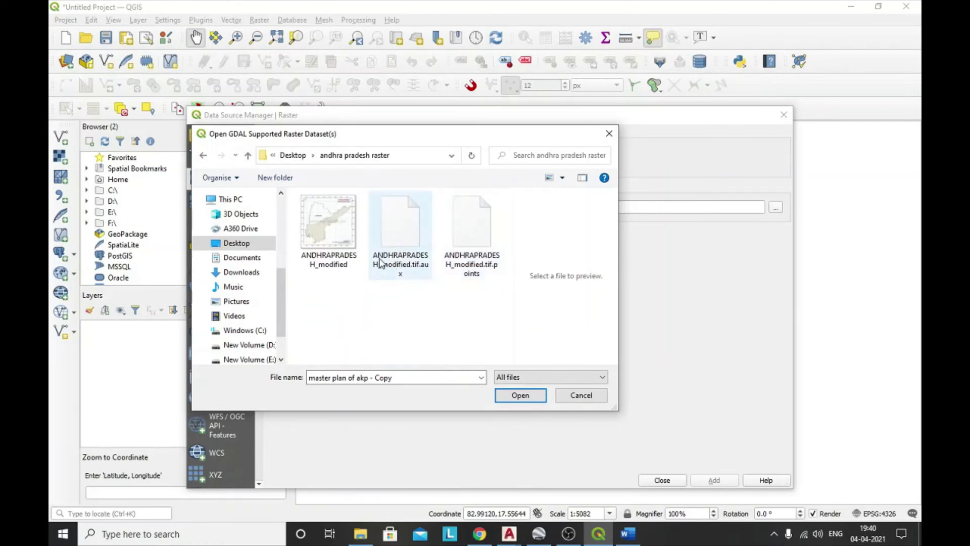
{"action": "left_click", "coordinate": [314, 238]}
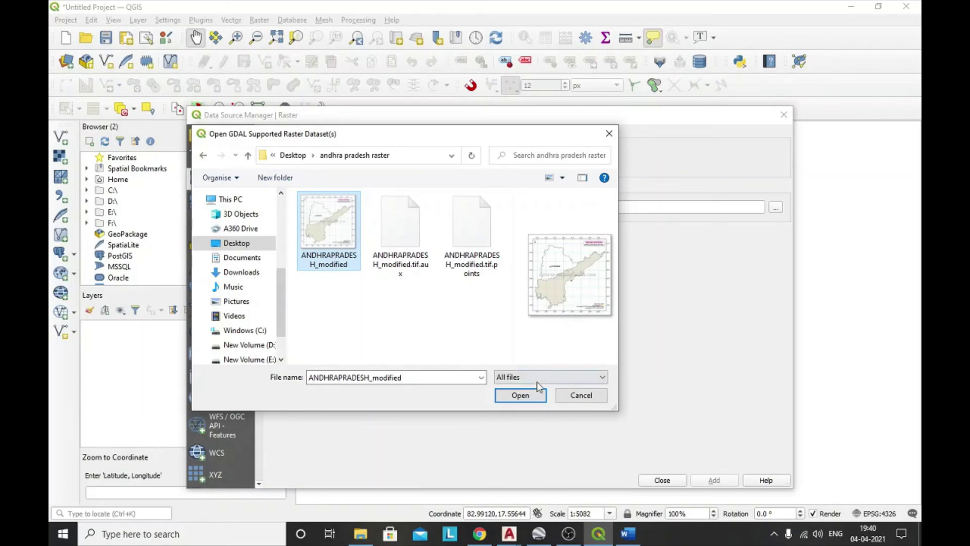
{"action": "left_click", "coordinate": [523, 395]}
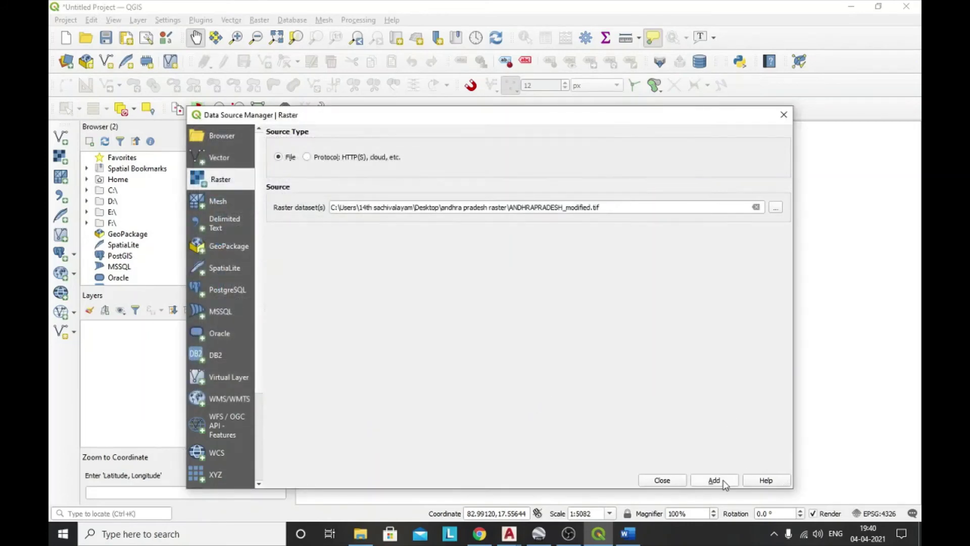
{"action": "left_click", "coordinate": [724, 480]}
{"action": "left_click", "coordinate": [662, 480]}
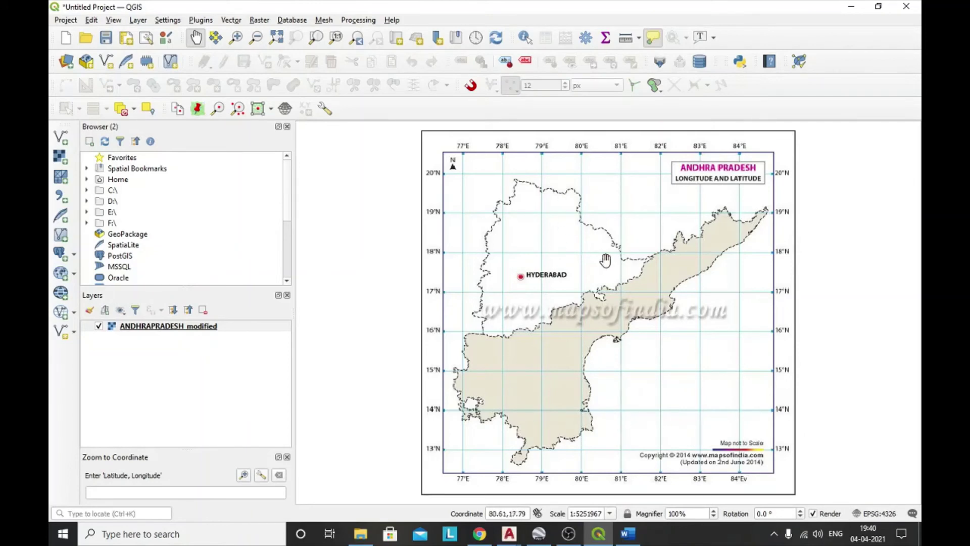
- Inspect the Andhra Pradesh map around Hyderabad and open the export settings for saving the ANDHRAPRADESH_modified layer as a new raster
{"action": "scroll", "coordinate": [547, 238], "scroll_direction": "up", "scroll_amount": 2}
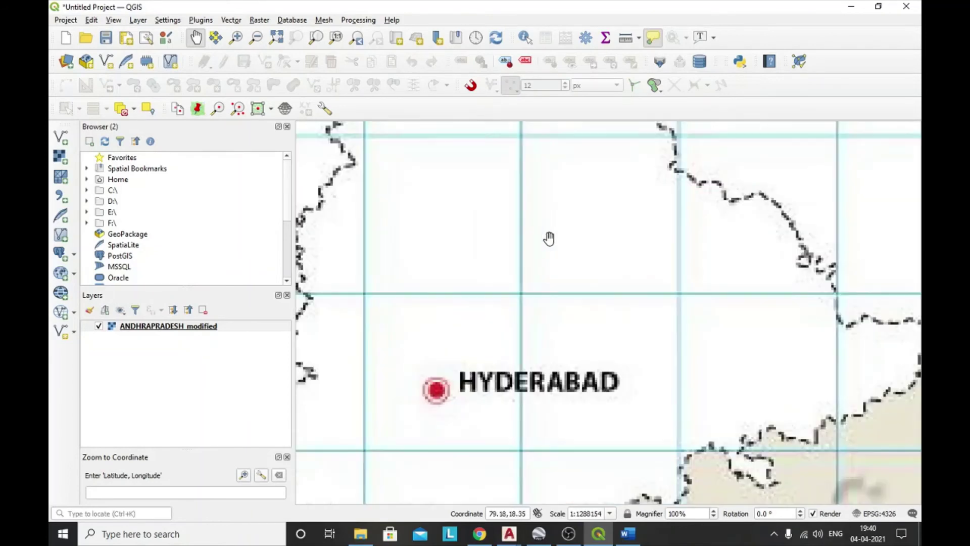
{"action": "scroll", "coordinate": [574, 316], "scroll_direction": "down", "scroll_amount": 2}
{"action": "left_click_drag", "start_coordinate": [596, 288], "coordinate": [585, 236]}
{"action": "right_click", "coordinate": [162, 327]}
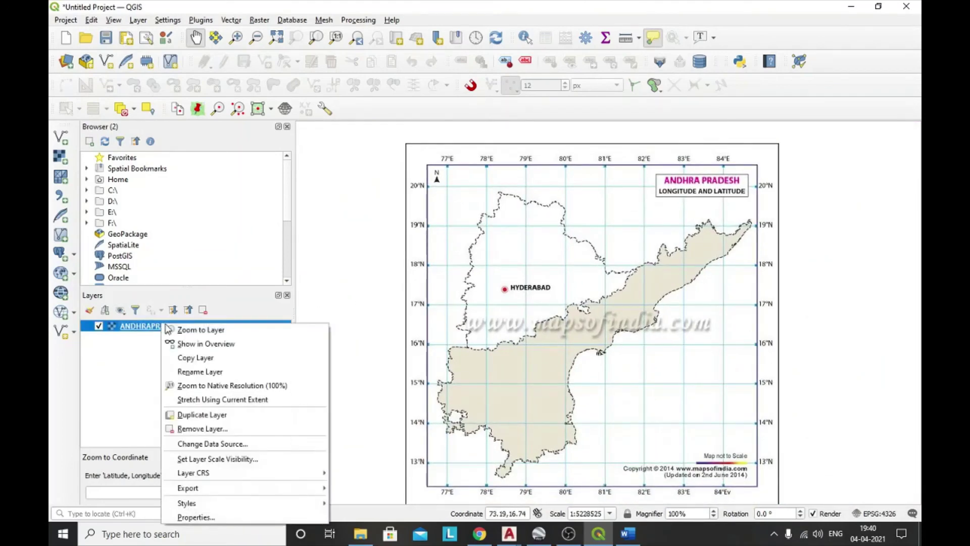
{"action": "mouse_move", "coordinate": [227, 487]}
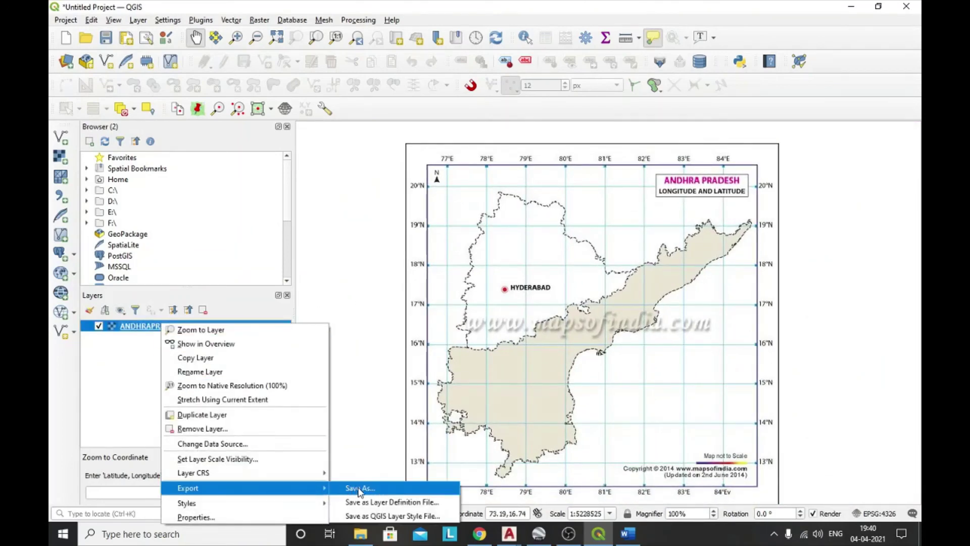
{"action": "left_click", "coordinate": [358, 489]}
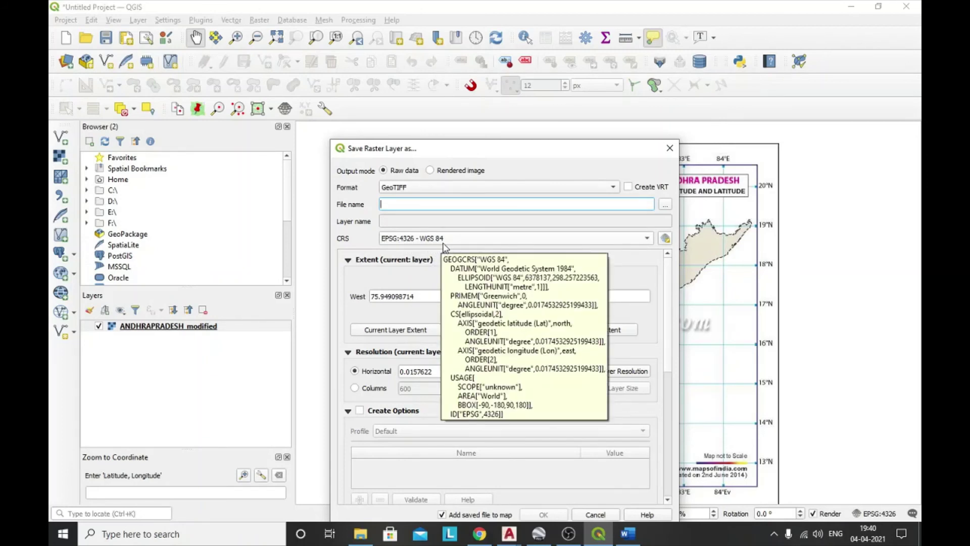
- Look through the predefined coordinate reference systems for the raster export and select the recently used WGS 84, EPSG:4326
{"action": "left_click", "coordinate": [665, 238]}
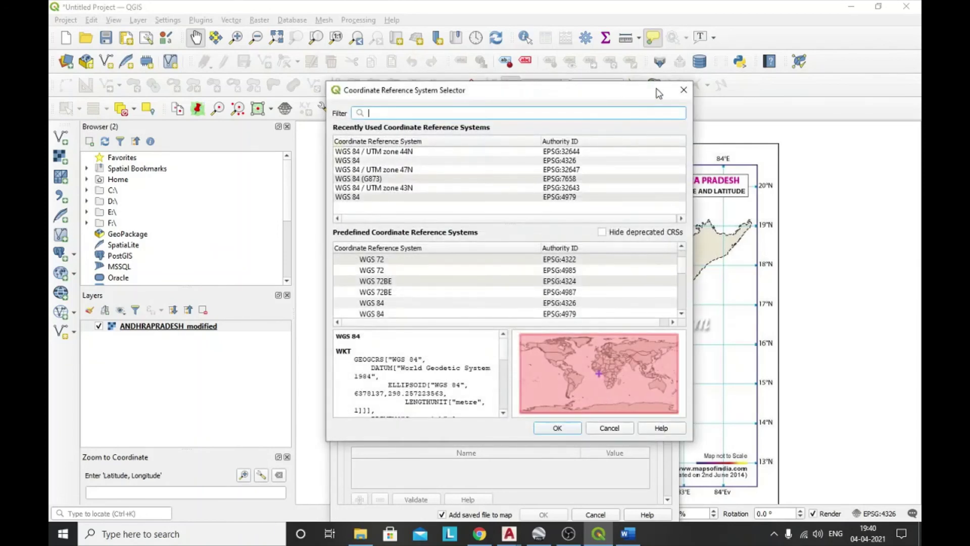
{"action": "left_click", "coordinate": [680, 92]}
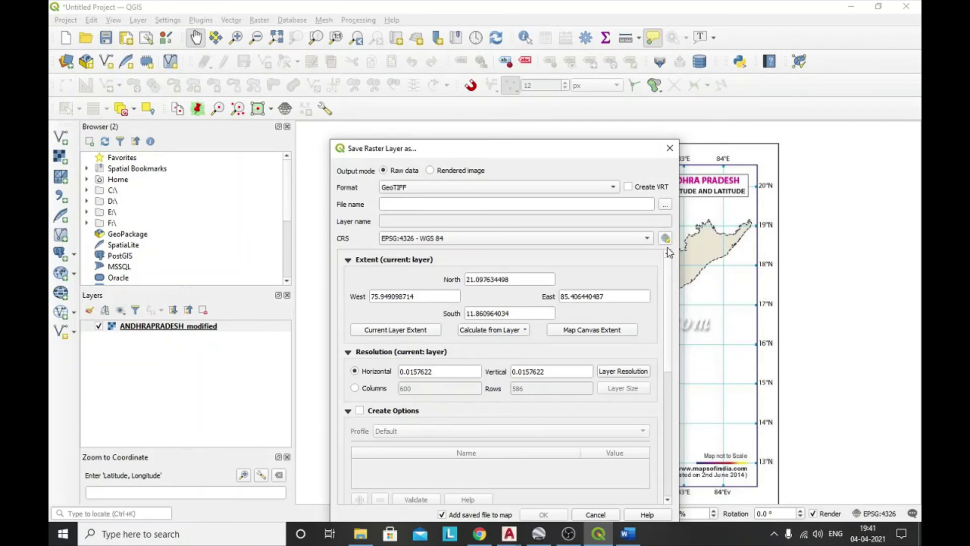
{"action": "left_click", "coordinate": [665, 239]}
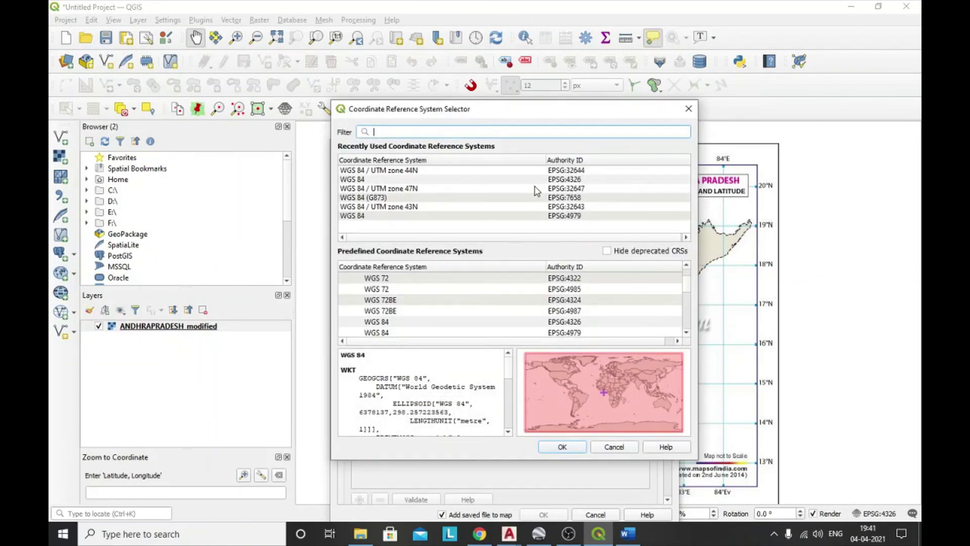
{"action": "scroll", "coordinate": [524, 288], "scroll_direction": "down", "scroll_amount": 15}
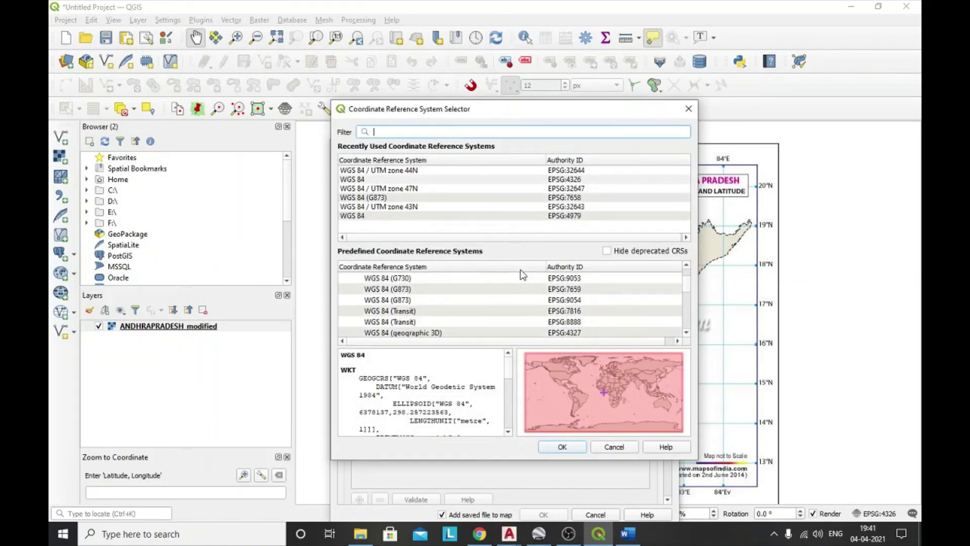
{"action": "scroll", "coordinate": [527, 298], "scroll_direction": "down", "scroll_amount": 10}
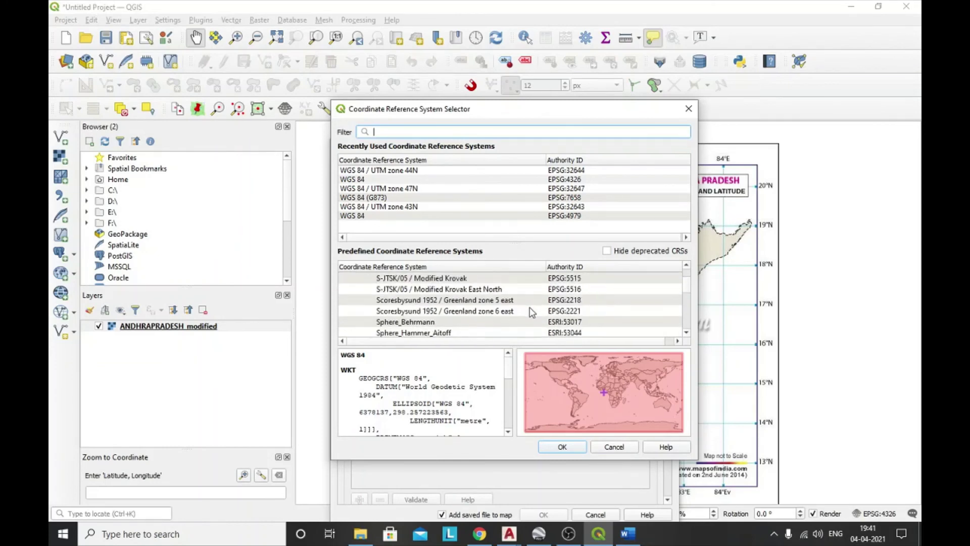
{"action": "mouse_move", "coordinate": [683, 293]}
{"action": "left_mouse_down"}
{"action": "mouse_move", "coordinate": [693, 342]}
{"action": "mouse_move", "coordinate": [691, 281]}
{"action": "left_mouse_up"}
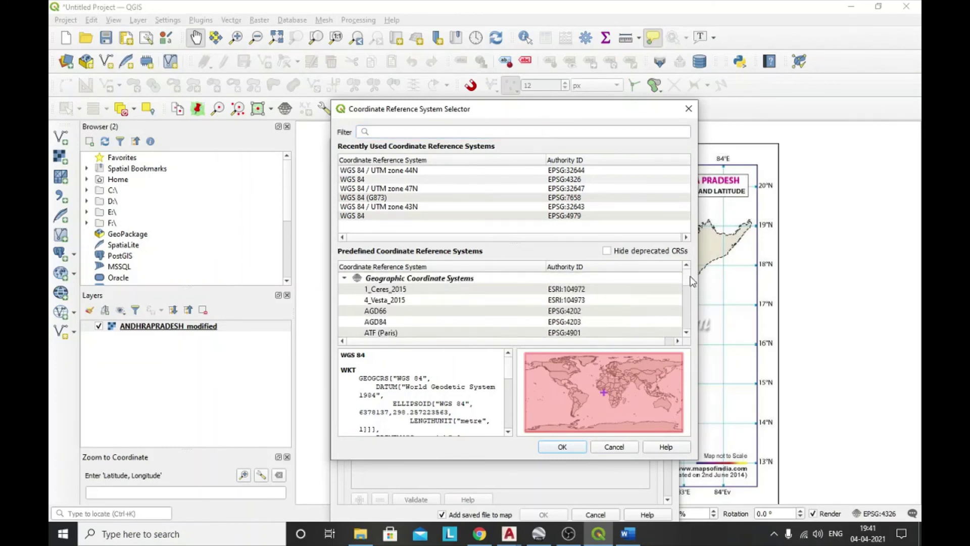
{"action": "left_click", "coordinate": [372, 180]}
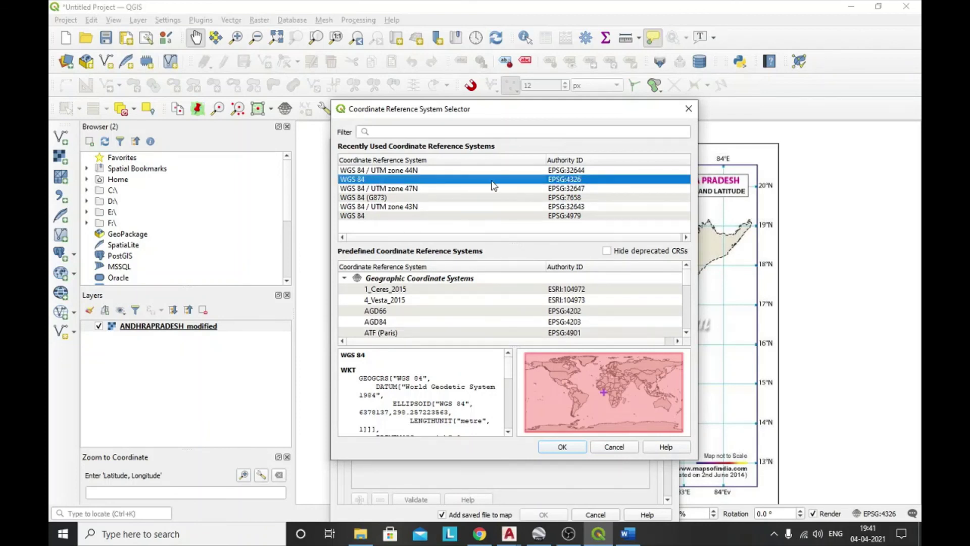